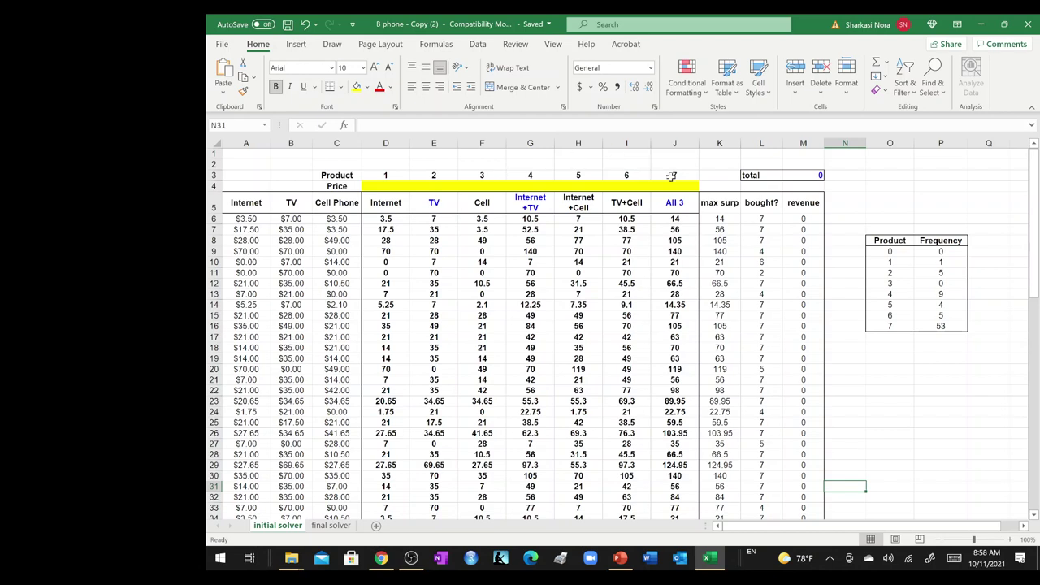
Move the product headings from D5:J5 to row 1, starting at cell D1.
click(386, 201)
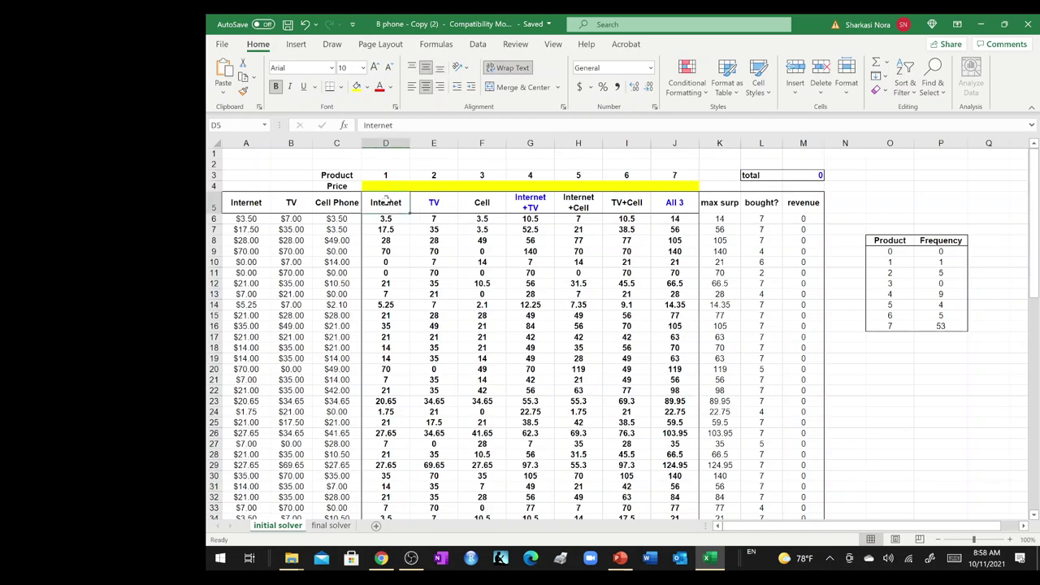
drag(386, 201, 675, 195)
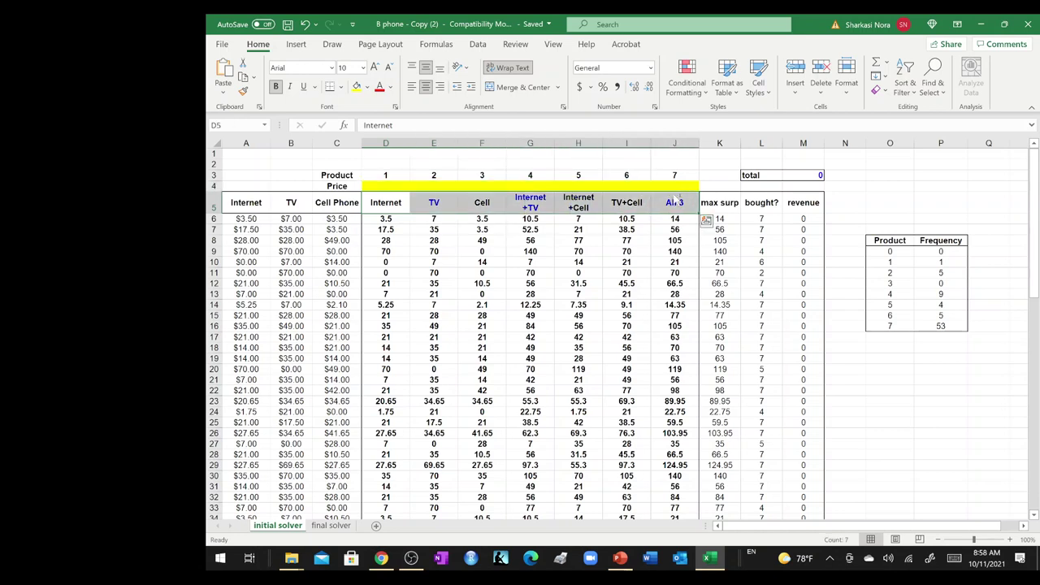
key(ctrl+c)
click(387, 154)
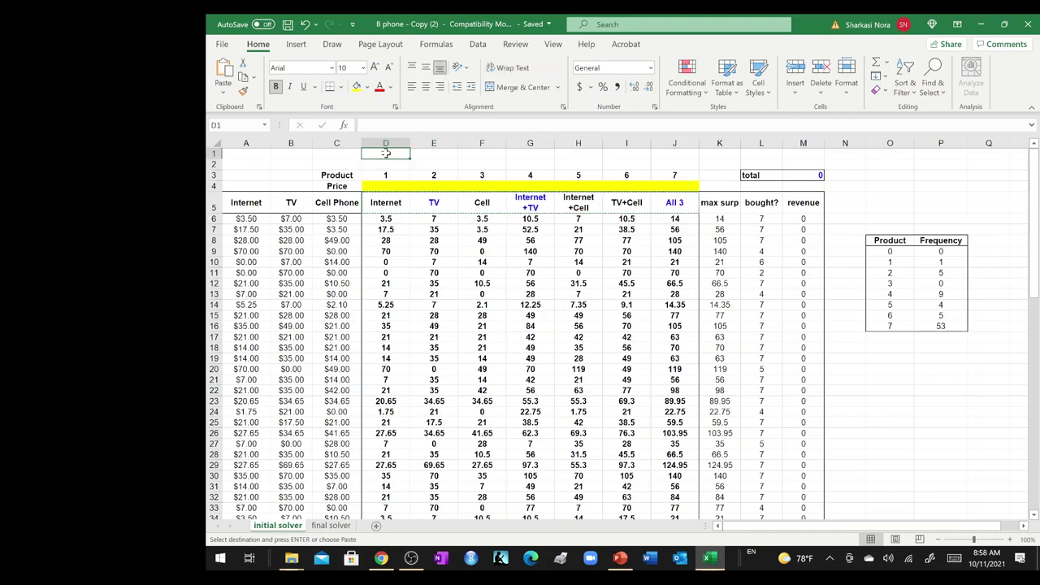
key(ctrl+v)
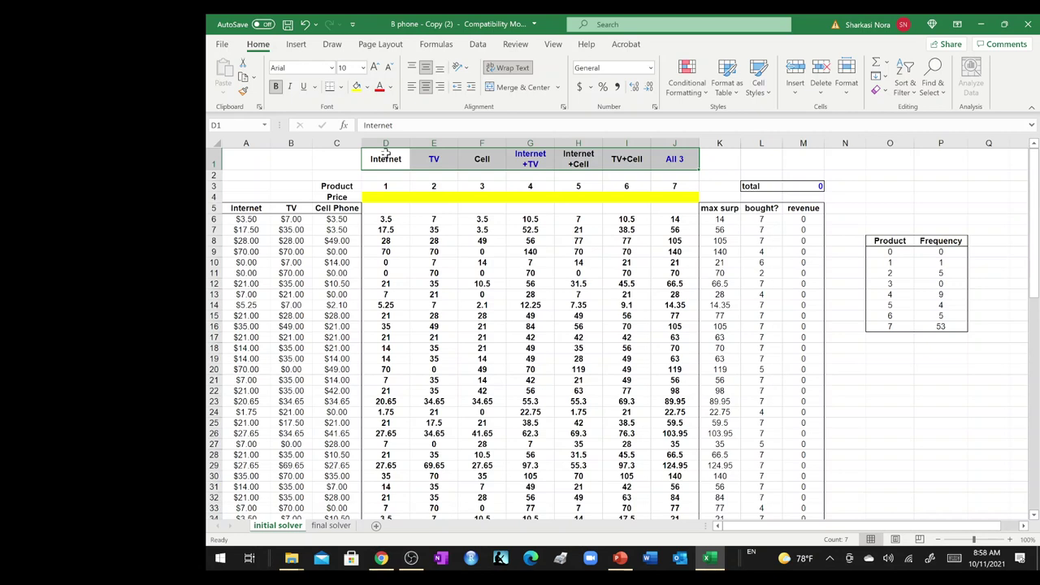
Draw black ink brackets at both ends of the product numbers in D3:J3.
click(332, 44)
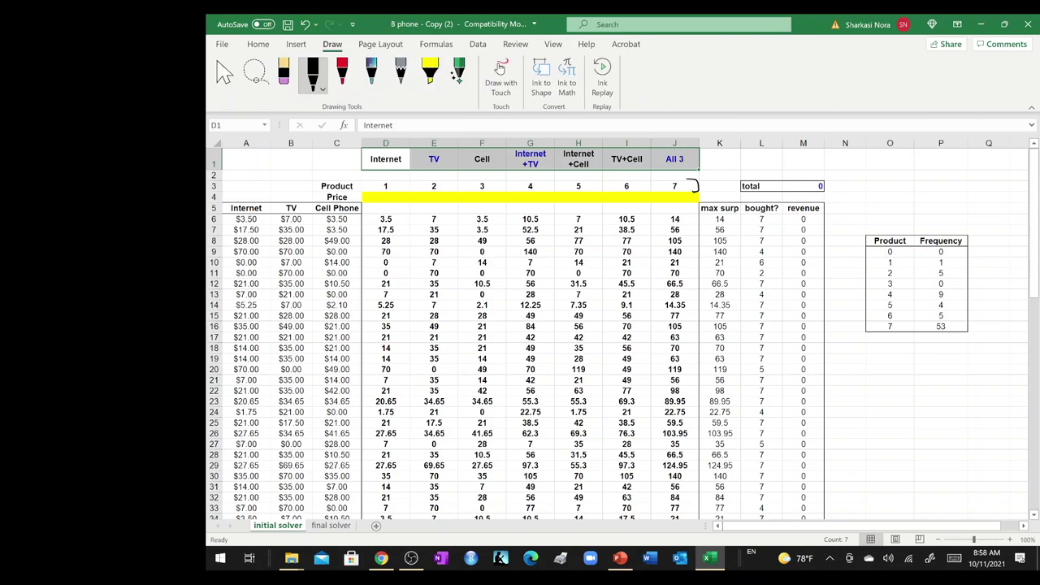
drag(363, 179, 374, 190)
drag(360, 177, 371, 189)
Sketch in black ink a two-column table headed ID and Grade over N1:P5, with a separate ID box beside it.
drag(910, 153, 911, 208)
mouse_move(854, 161)
mouse_down()
mouse_move(935, 149)
mouse_move(886, 216)
mouse_move(846, 159)
mouse_move(864, 181)
mouse_move(895, 181)
mouse_up()
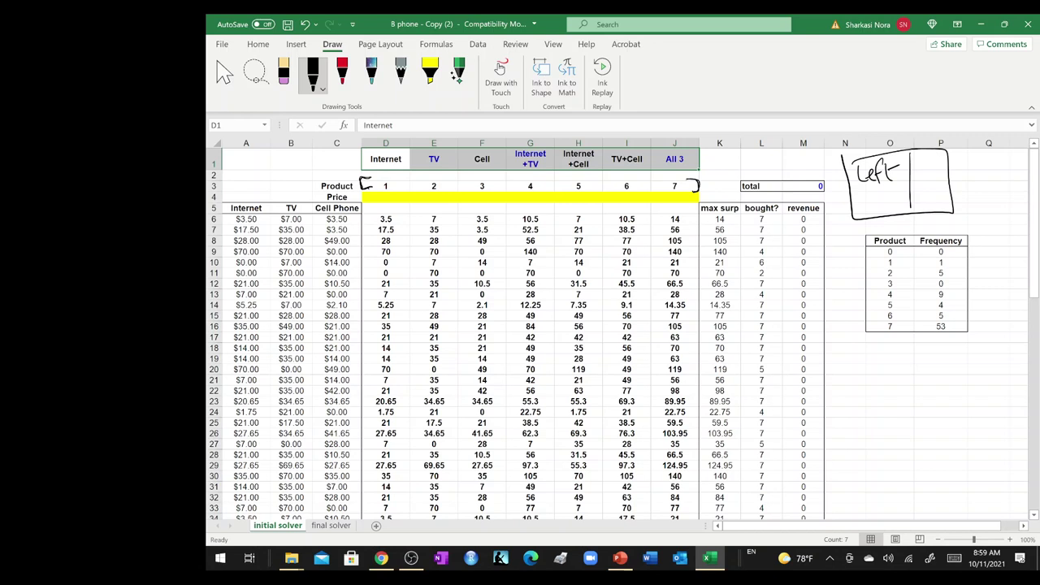
mouse_move(1000, 153)
mouse_down()
mouse_move(1000, 167)
mouse_move(1014, 158)
mouse_move(1005, 168)
mouse_up()
mouse_move(937, 161)
mouse_down()
mouse_move(920, 172)
mouse_move(1016, 172)
mouse_move(1010, 192)
mouse_move(1025, 187)
mouse_up()
mouse_move(1015, 170)
mouse_down()
mouse_move(1026, 182)
mouse_move(1013, 187)
mouse_up()
drag(999, 169, 1015, 174)
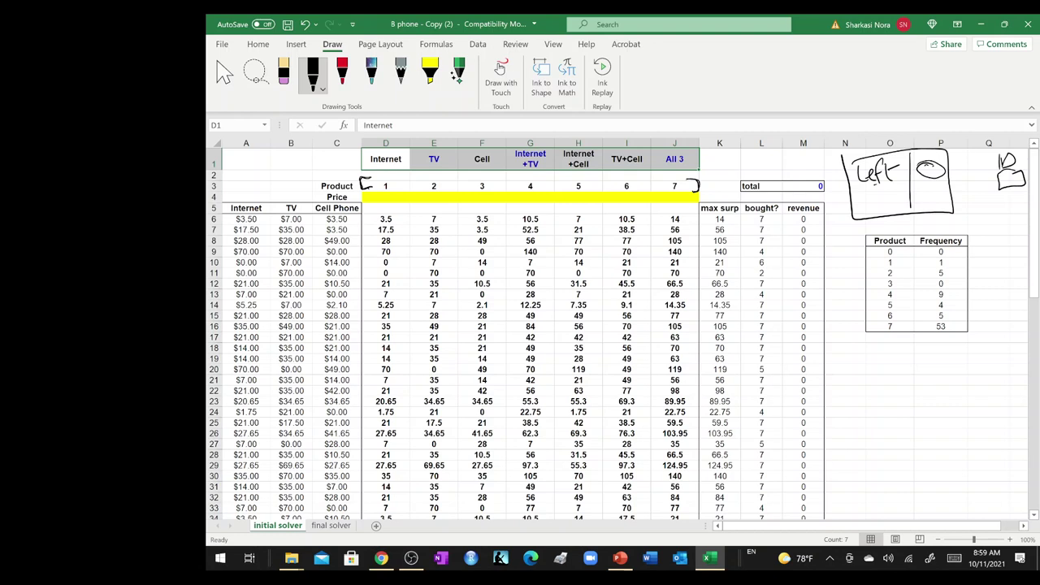
mouse_move(935, 163)
mouse_down()
mouse_move(925, 176)
mouse_move(862, 182)
mouse_up()
mouse_move(868, 179)
mouse_down()
mouse_move(870, 164)
mouse_move(870, 177)
mouse_move(956, 171)
mouse_move(929, 167)
mouse_move(952, 157)
mouse_up()
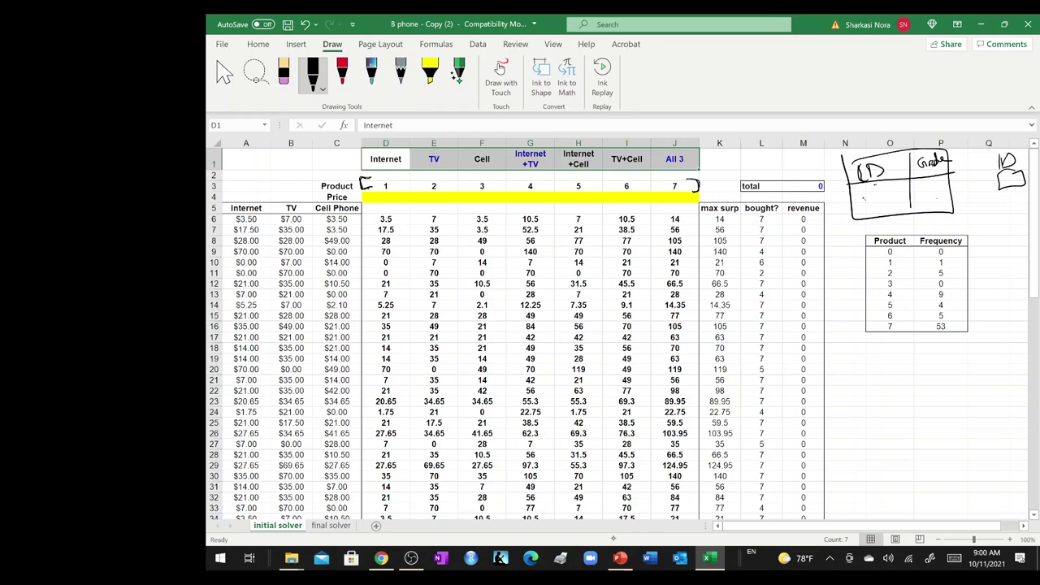
Try a taller pair of ink brackets spanning the Product and Price rows, and undo all the brackets.
key(ctrl+z)
drag(363, 182, 360, 202)
drag(689, 180, 695, 203)
key(ctrl+z)
key(ctrl+z)
Move the product headings from D1:J1 back to row 5, starting at cell D5.
key(ctrl+c)
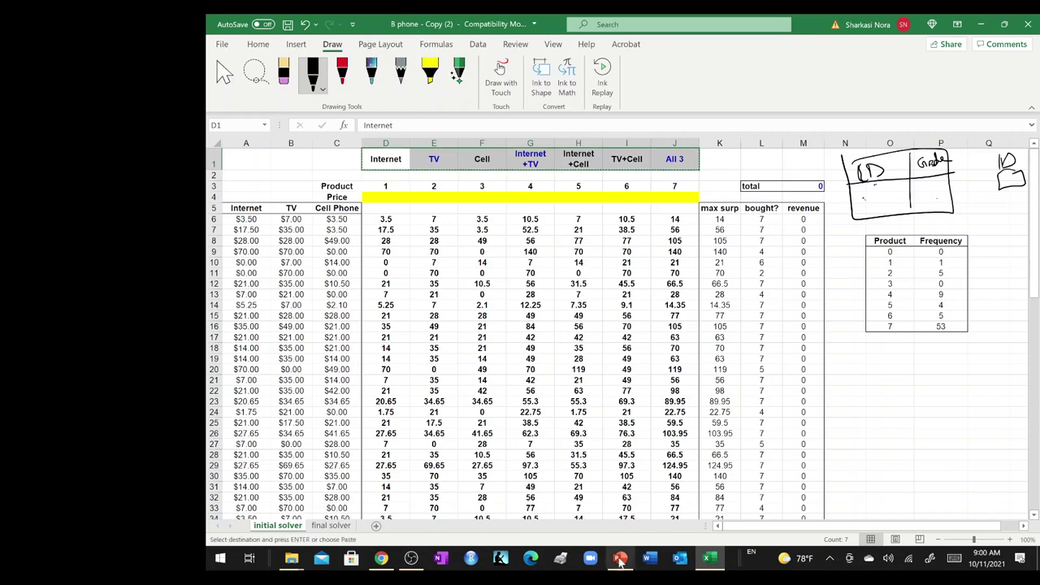
click(395, 209)
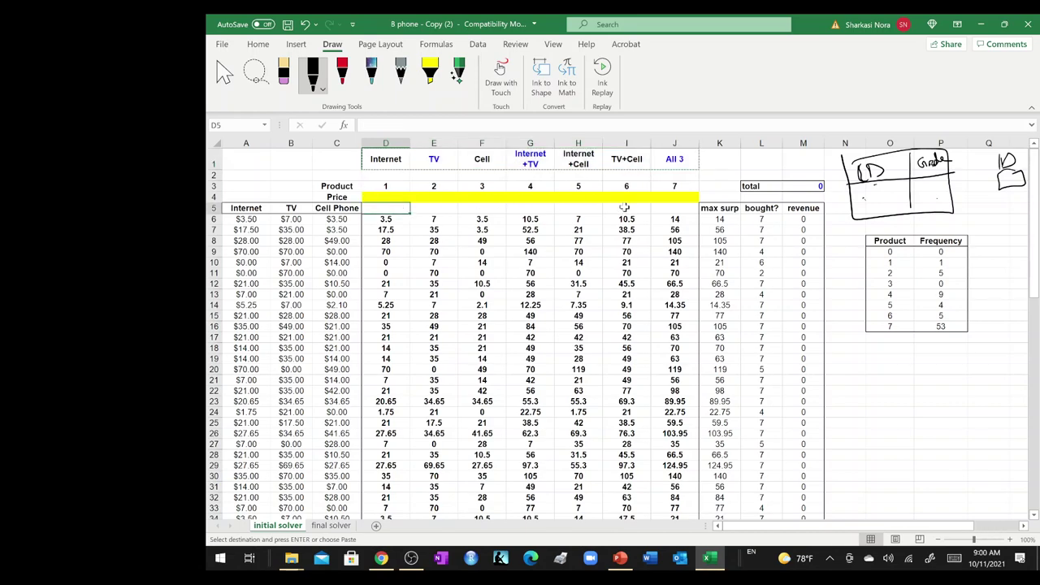
key(Return)
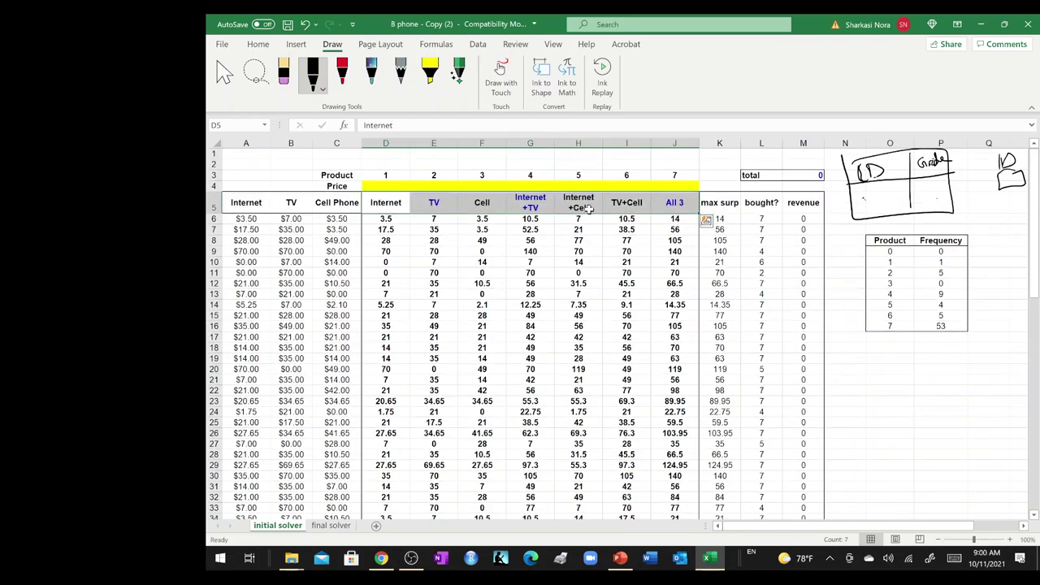
Increase the height of the Price row and add an outside border around D3:J4.
drag(377, 173, 666, 173)
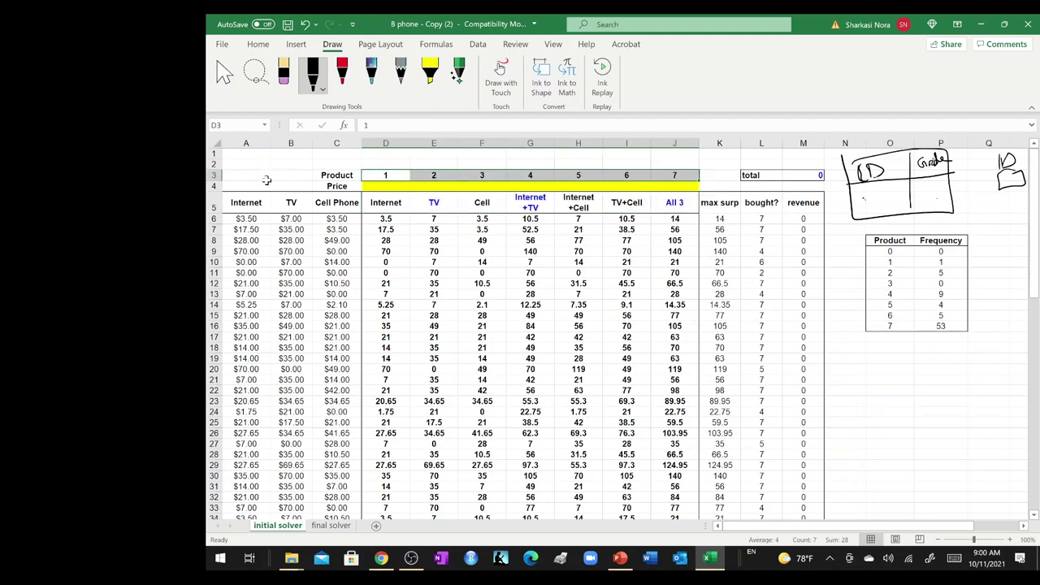
drag(219, 187, 218, 196)
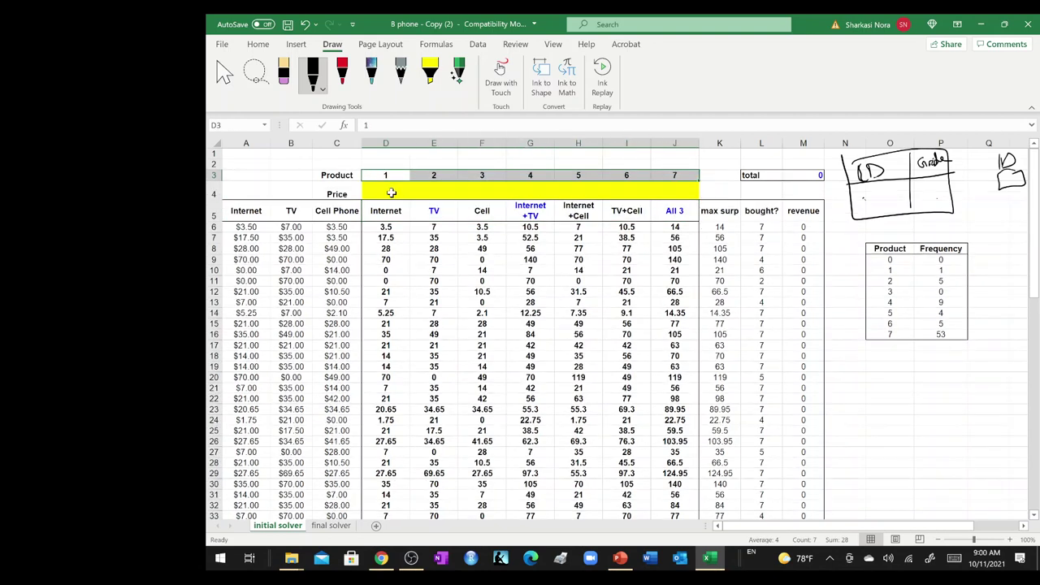
ctrl+scroll(391, 193, up, 4)
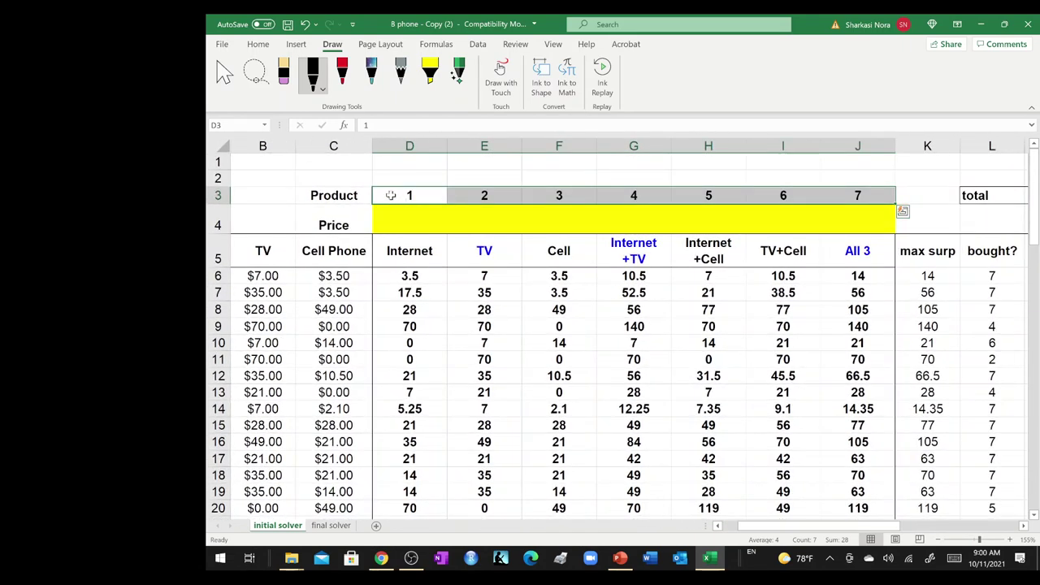
click(378, 194)
drag(378, 194, 864, 212)
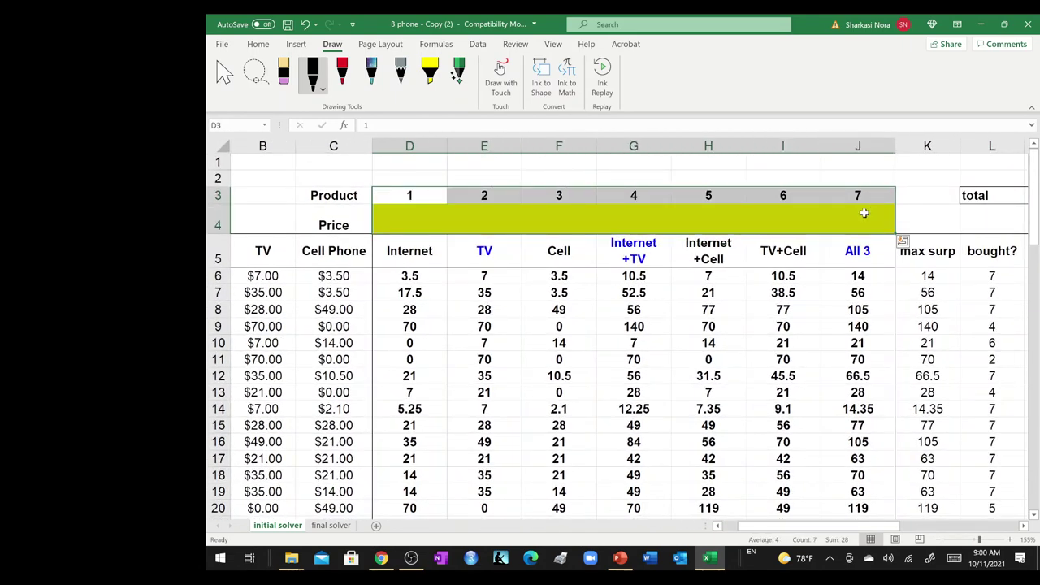
click(297, 44)
click(258, 43)
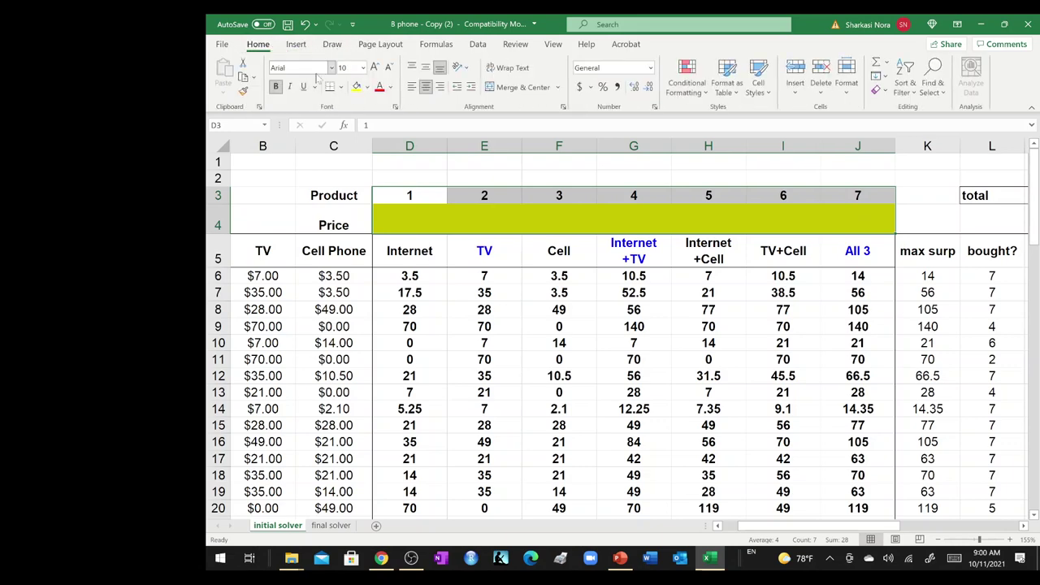
click(341, 88)
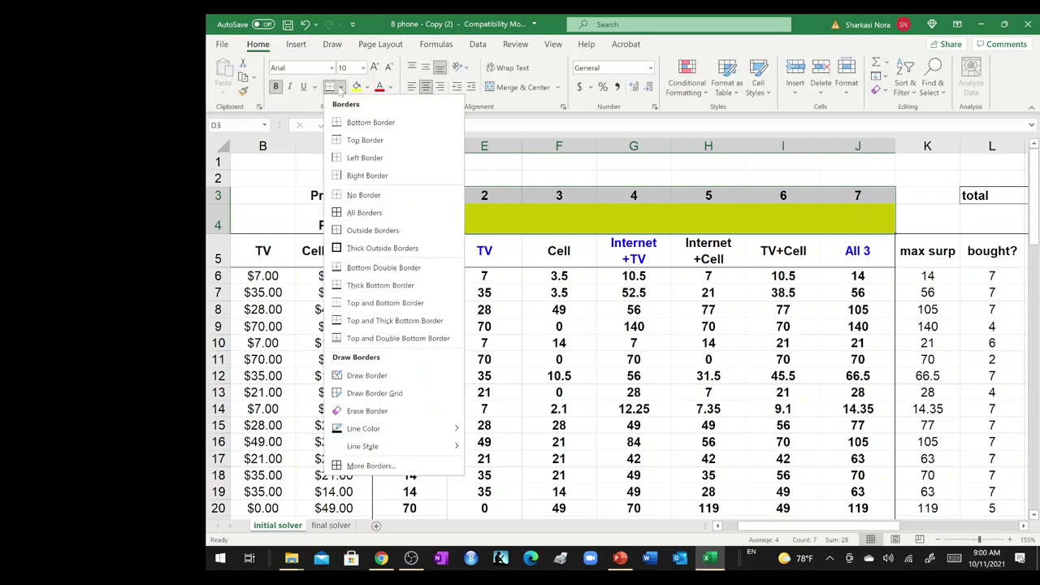
click(345, 248)
Set the border line color to red and apply it as an outside border around D3:J4.
click(298, 44)
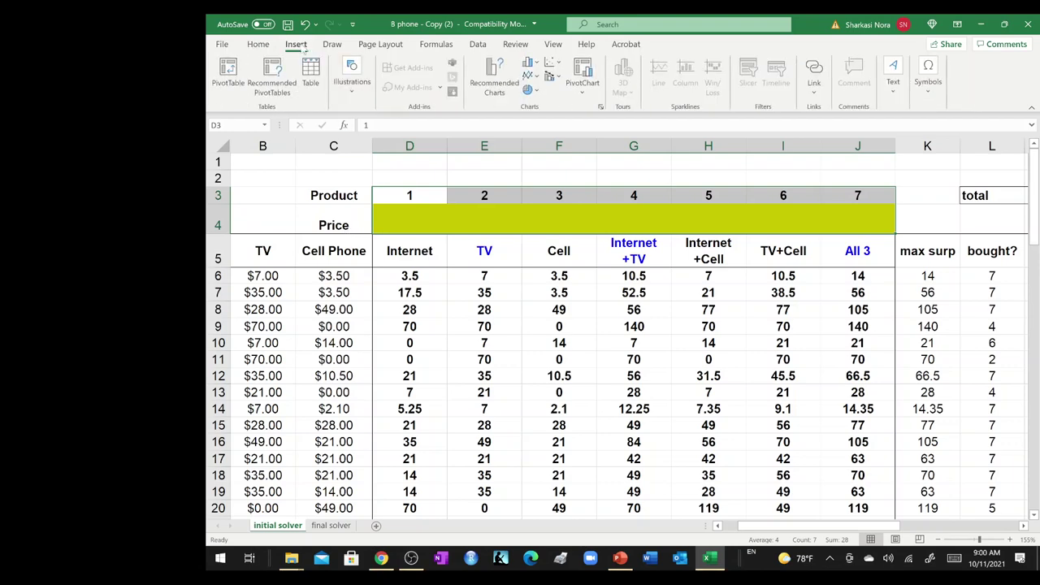
click(257, 44)
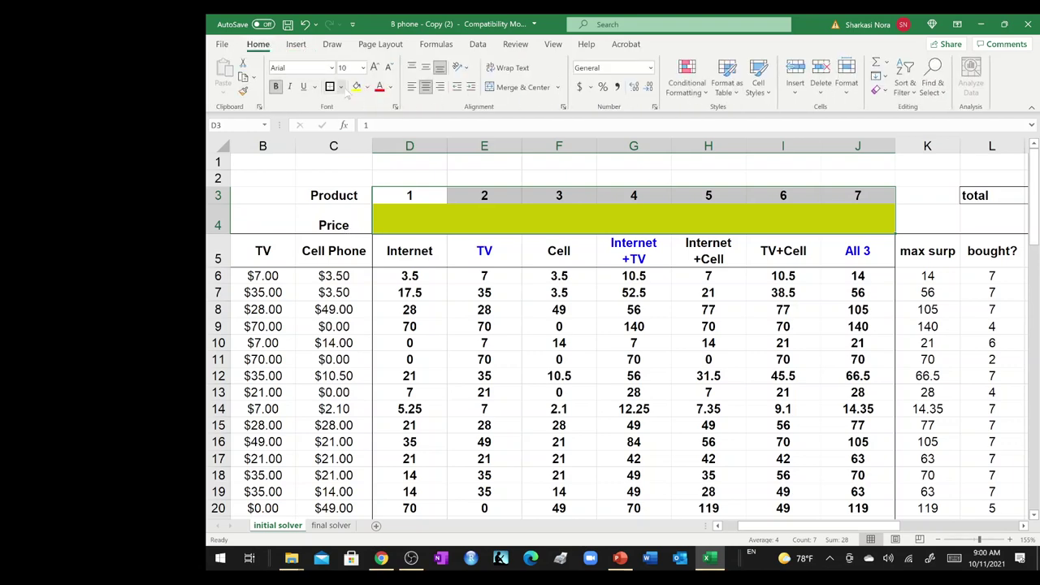
click(342, 87)
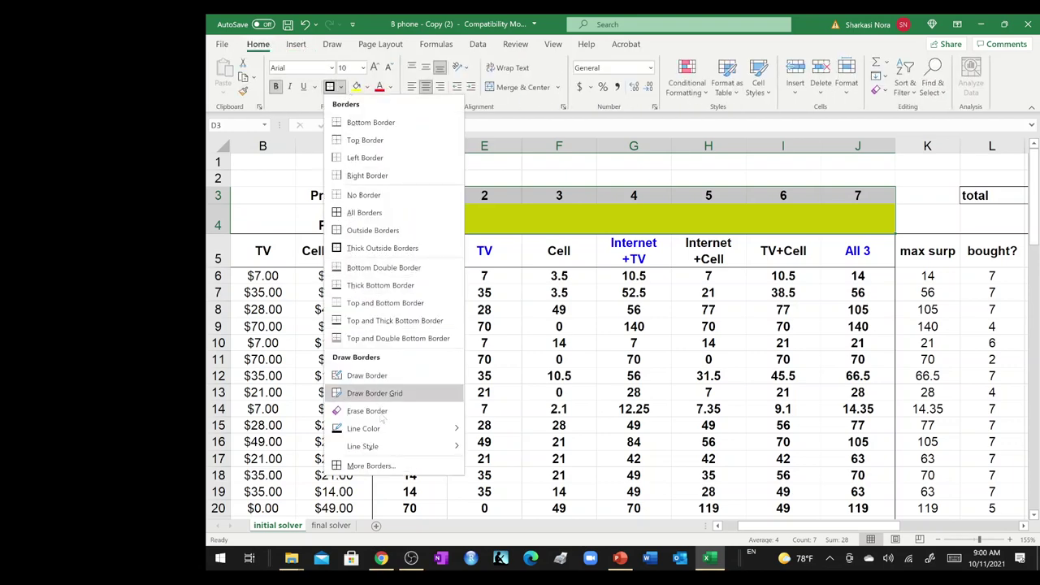
mouse_move(383, 432)
click(519, 432)
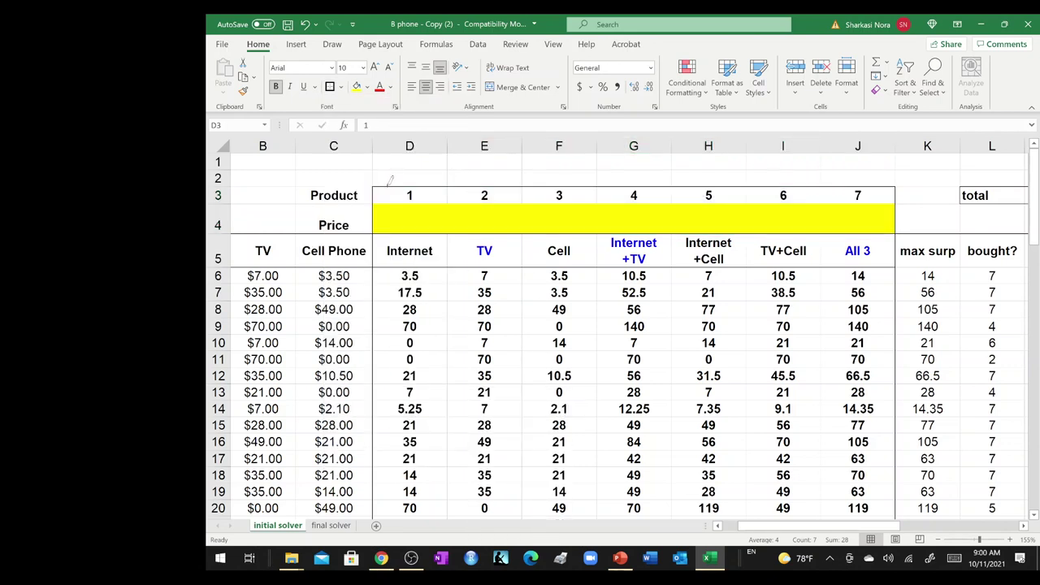
drag(388, 186, 888, 181)
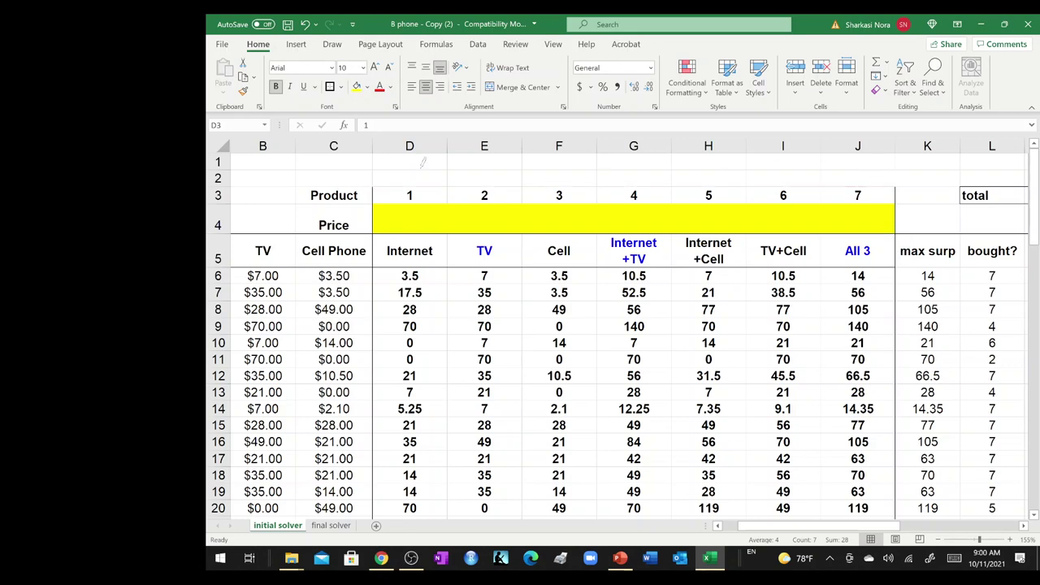
click(341, 87)
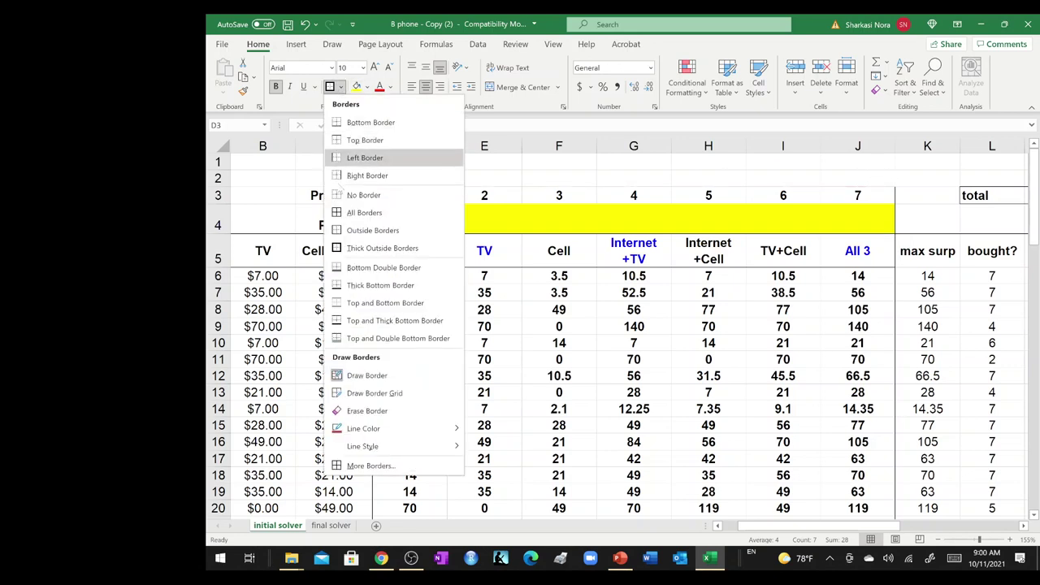
click(349, 245)
click(430, 173)
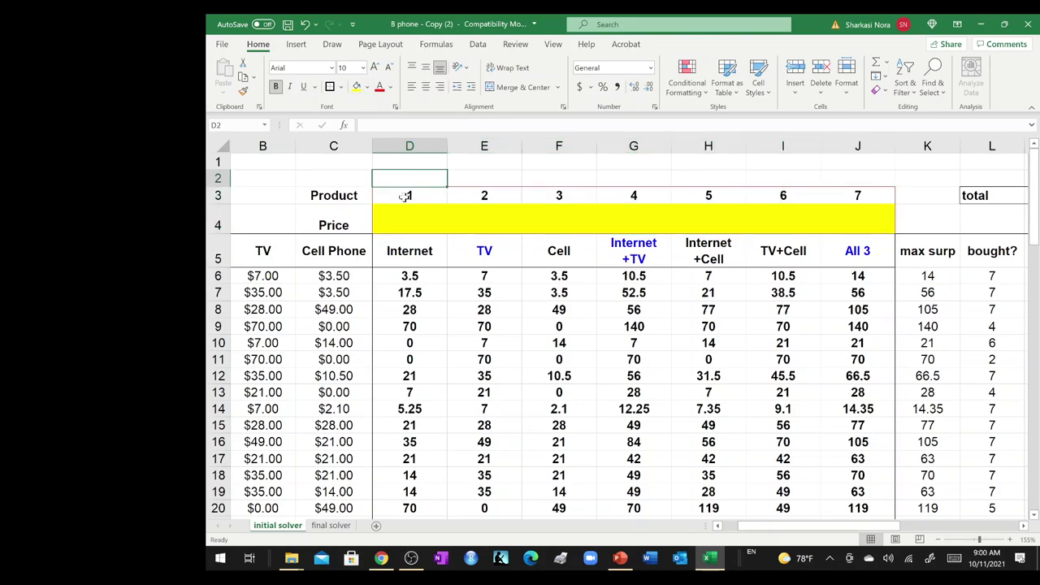
click(422, 196)
Apply a dark blue outside border around the product surplus table D5:J82.
scroll(593, 244, down, 3)
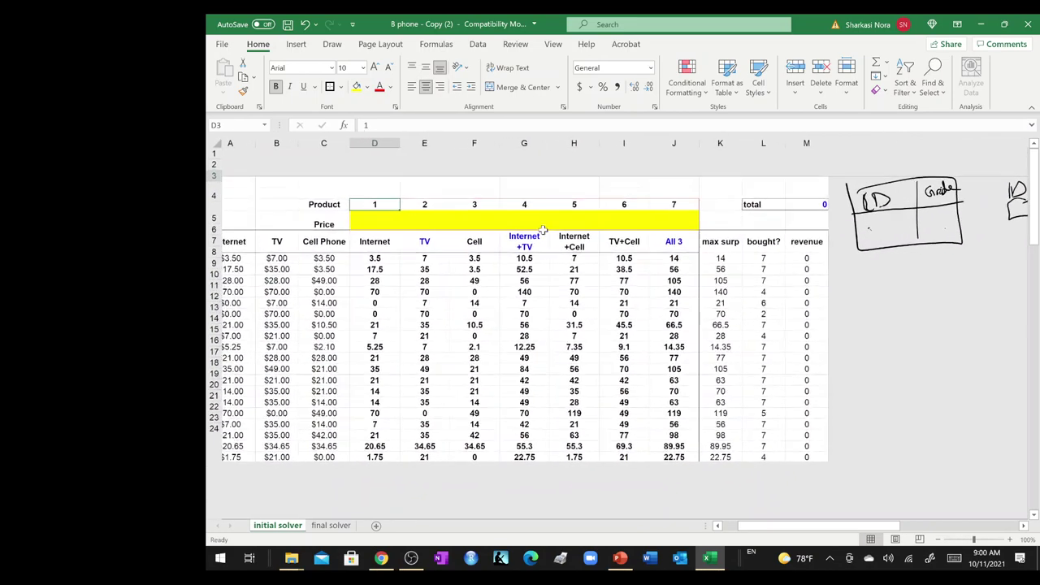
drag(392, 217, 722, 480)
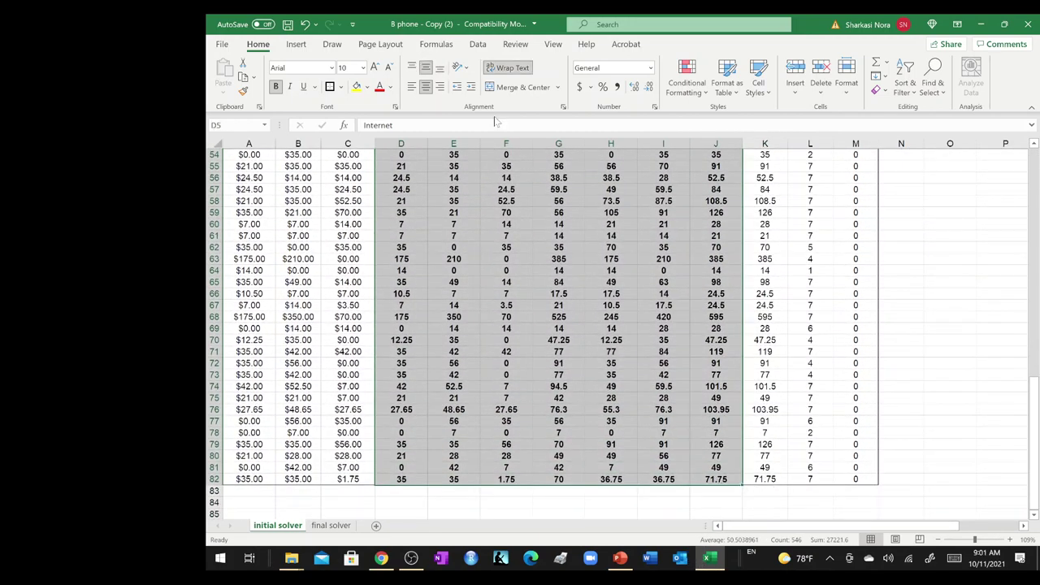
click(341, 87)
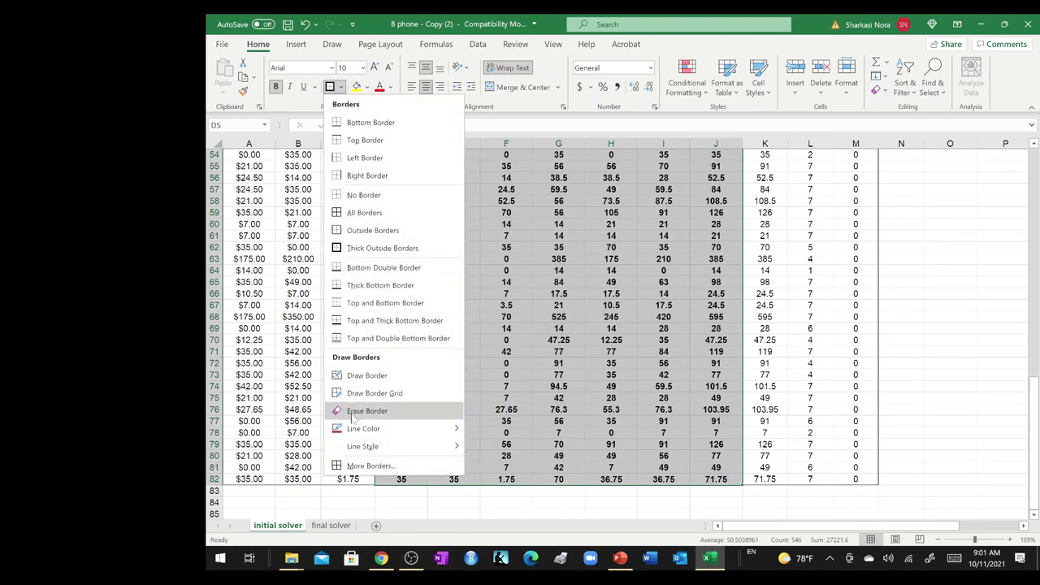
mouse_move(388, 433)
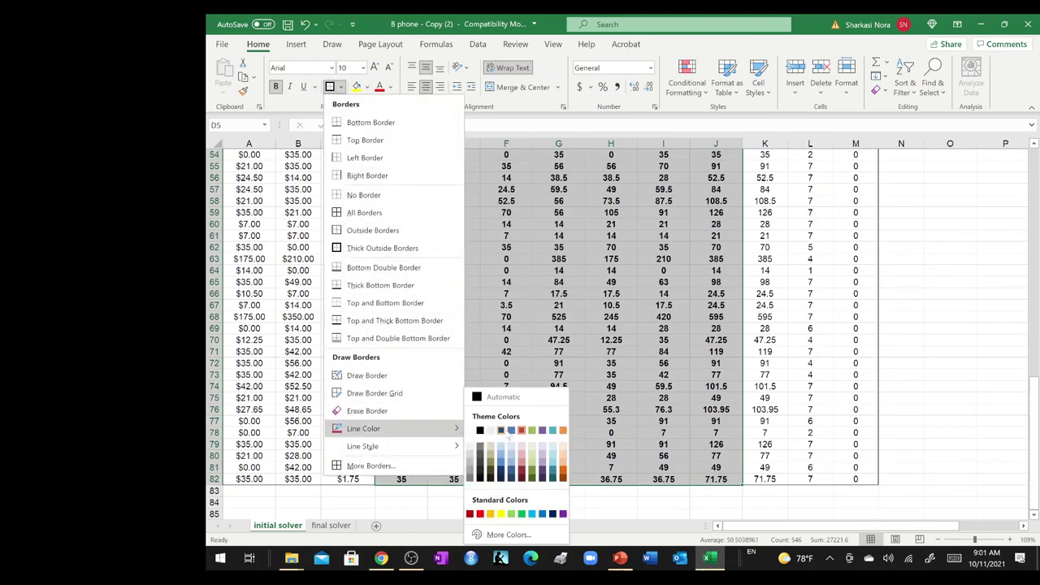
click(503, 431)
click(330, 87)
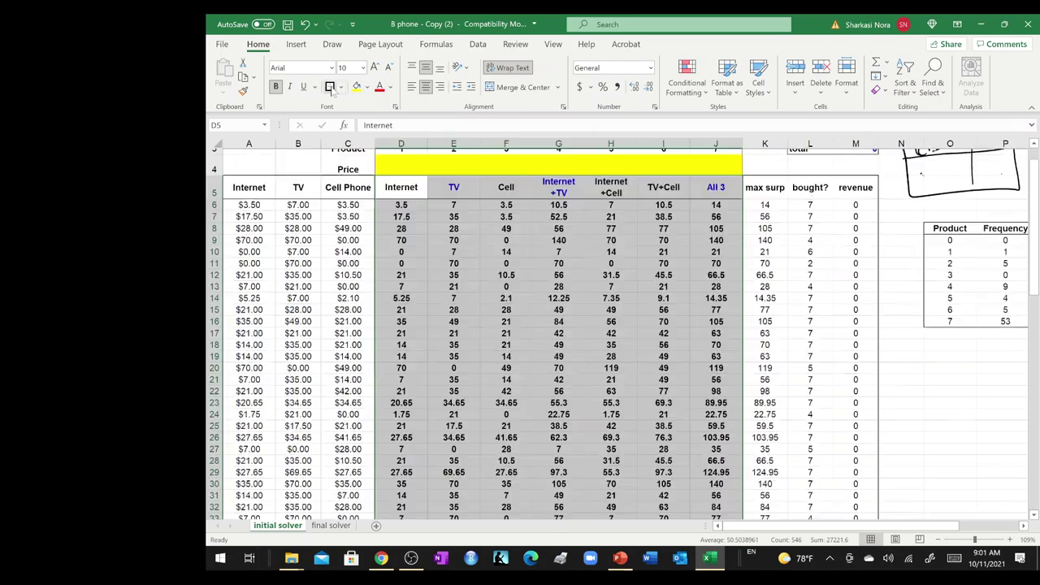
click(451, 294)
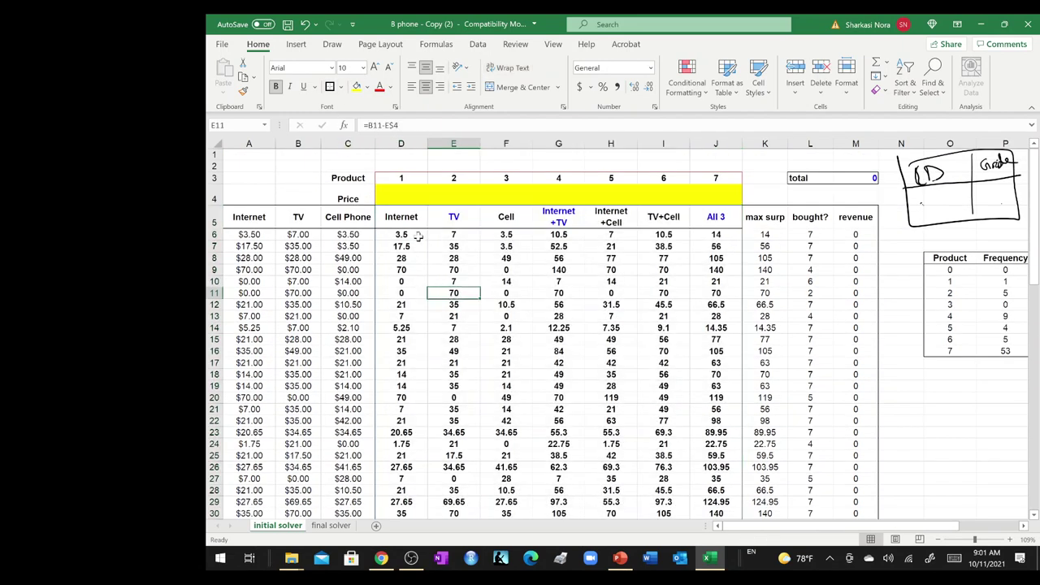
Highlight the customer valuations in A5:C24 and inspect the Internet surplus formula in D6.
scroll(587, 284, left, 1)
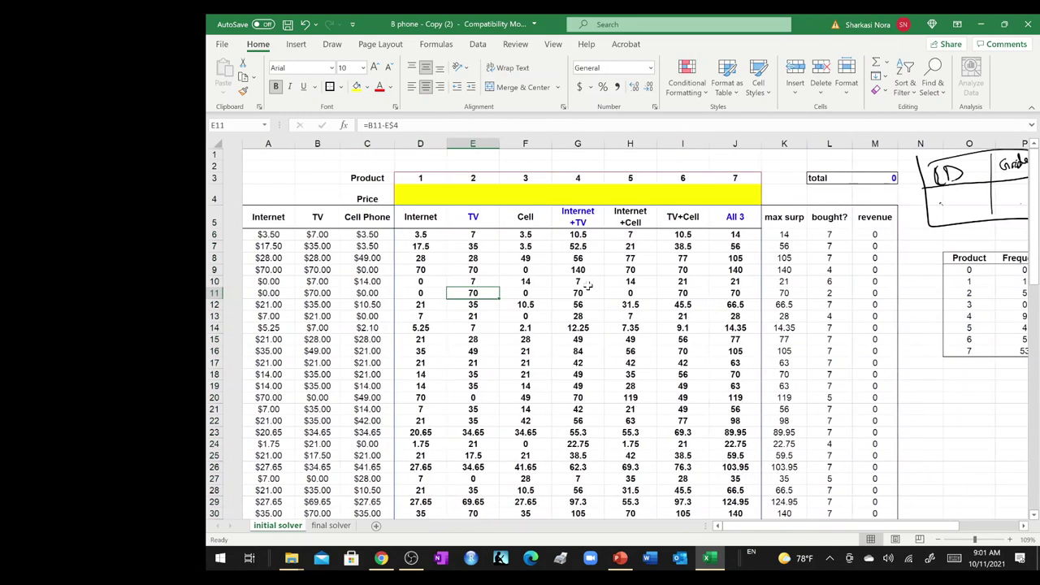
scroll(587, 284, right, 1)
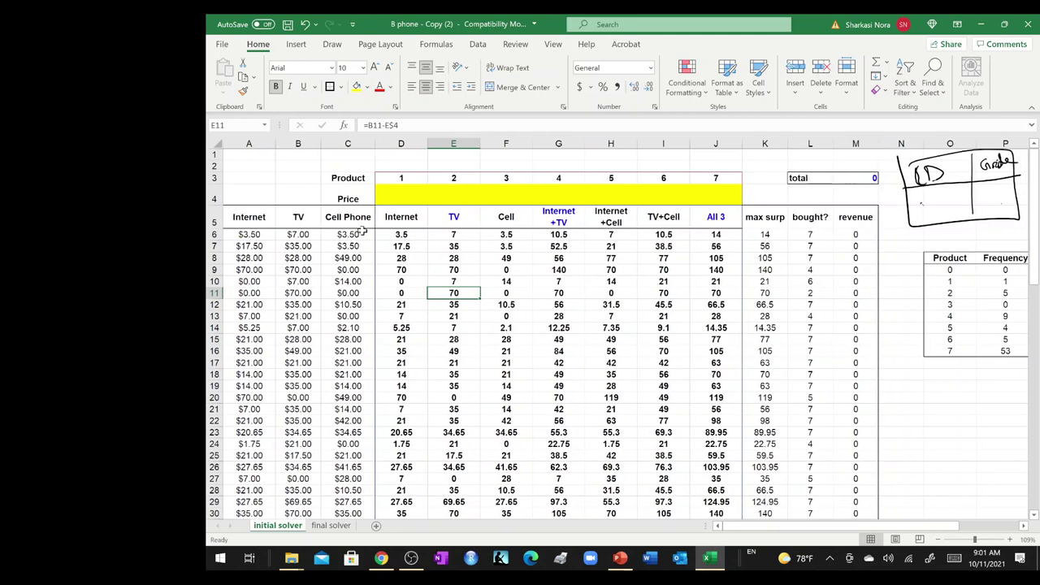
drag(363, 217, 209, 443)
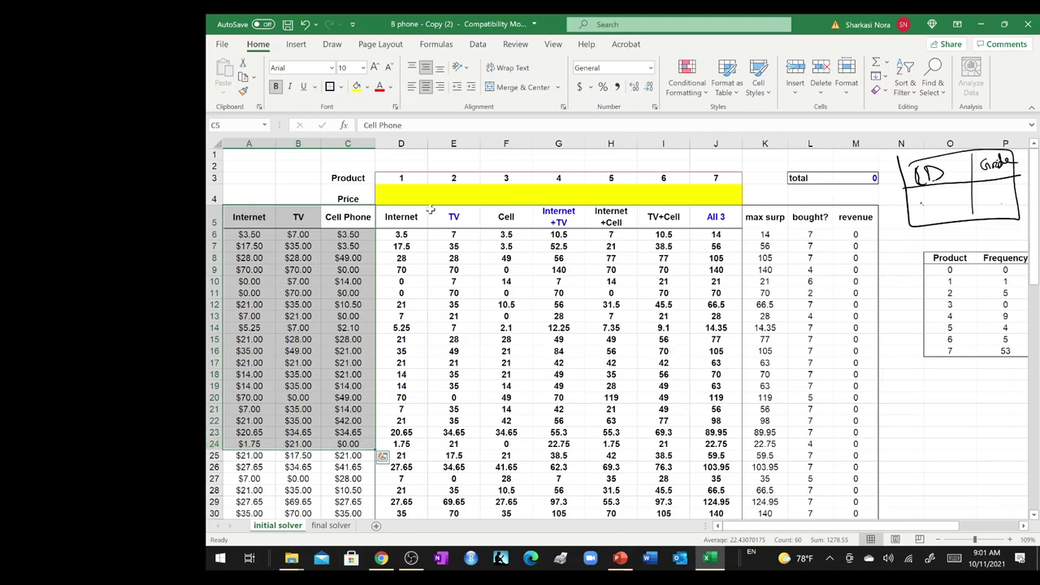
click(413, 233)
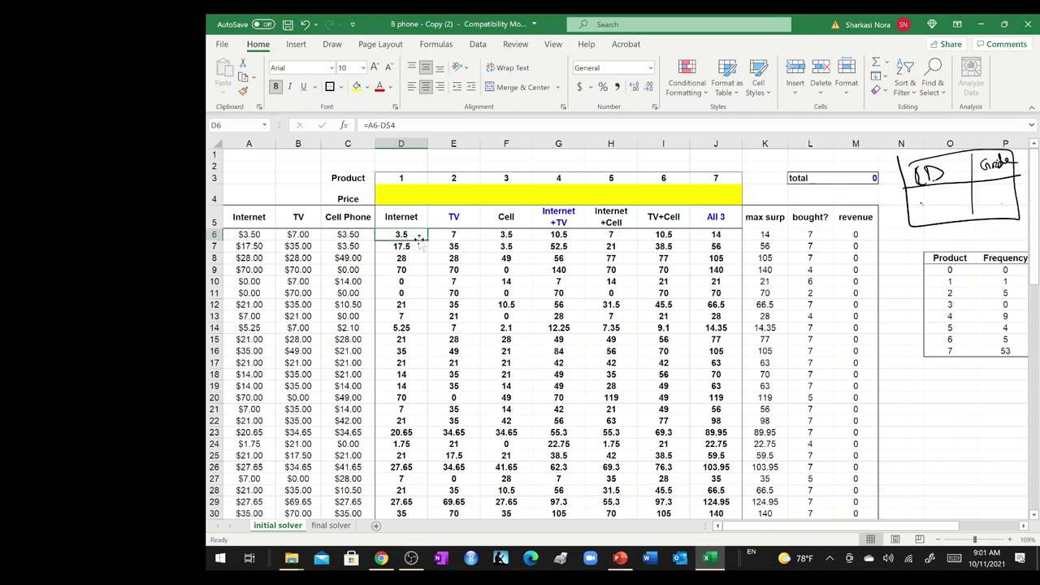
Set the border line color to Automatic and apply an outside border around the Price cells D4:J4.
click(396, 192)
drag(396, 192, 702, 193)
click(341, 89)
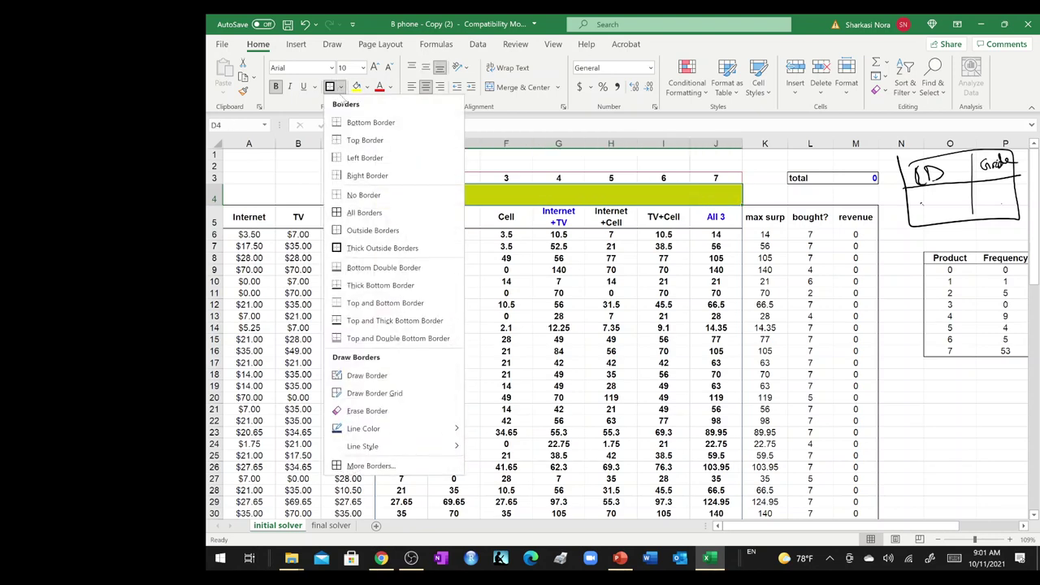
mouse_move(393, 433)
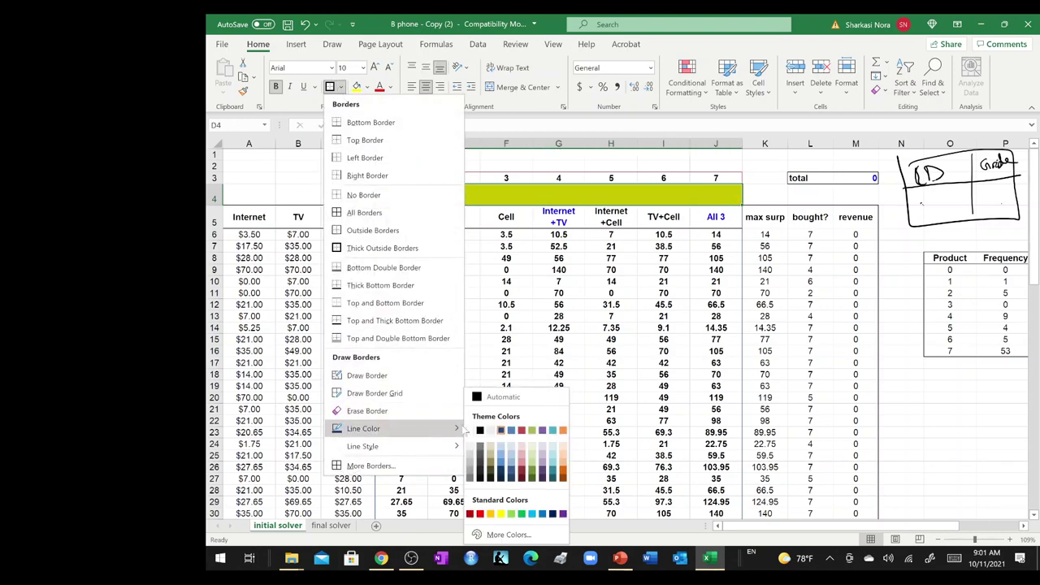
click(479, 399)
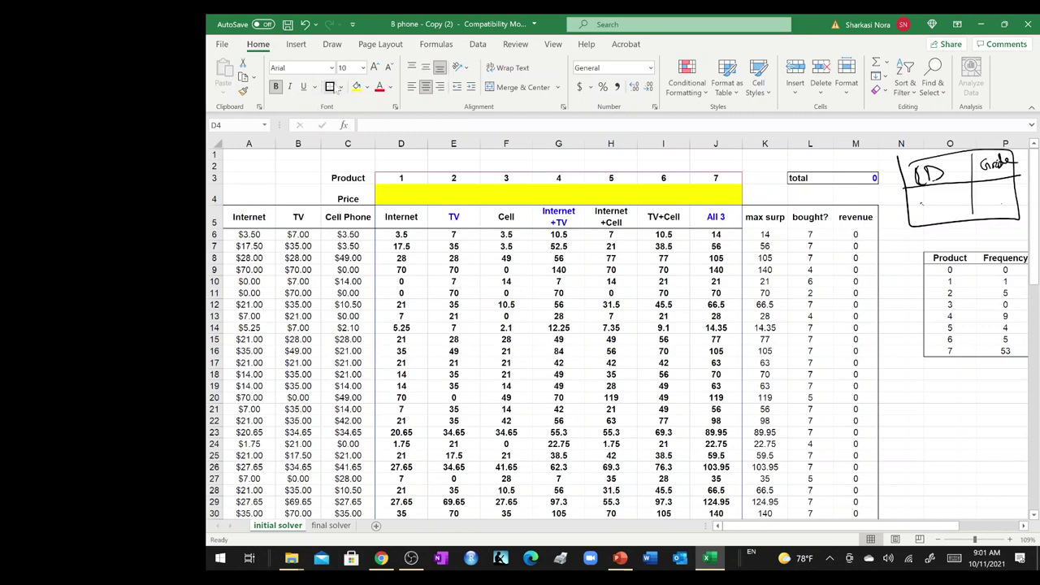
click(329, 87)
Inspect the cell references of the Internet surplus formula in D6.
click(400, 236)
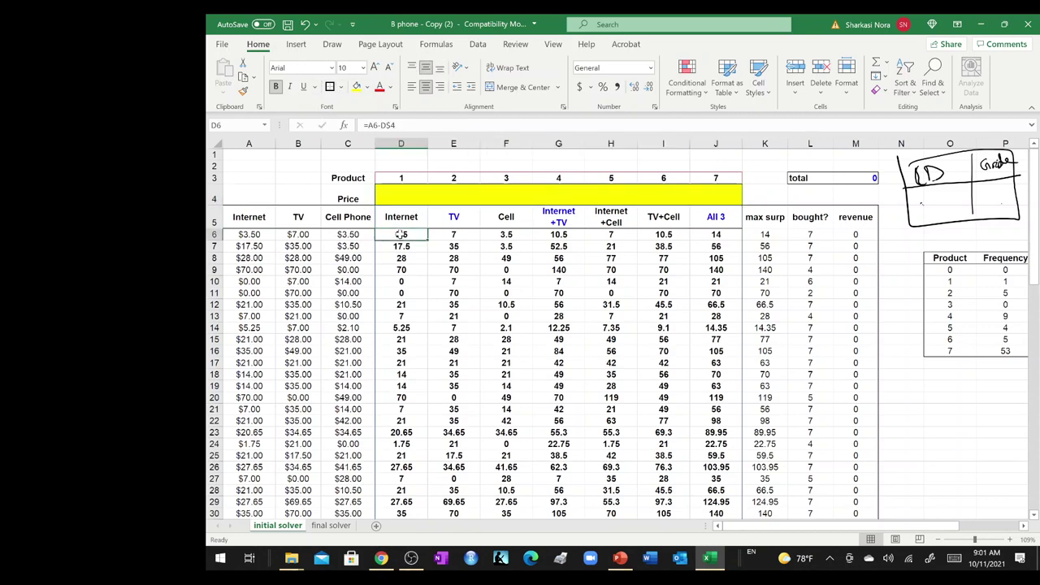
double_click(400, 235)
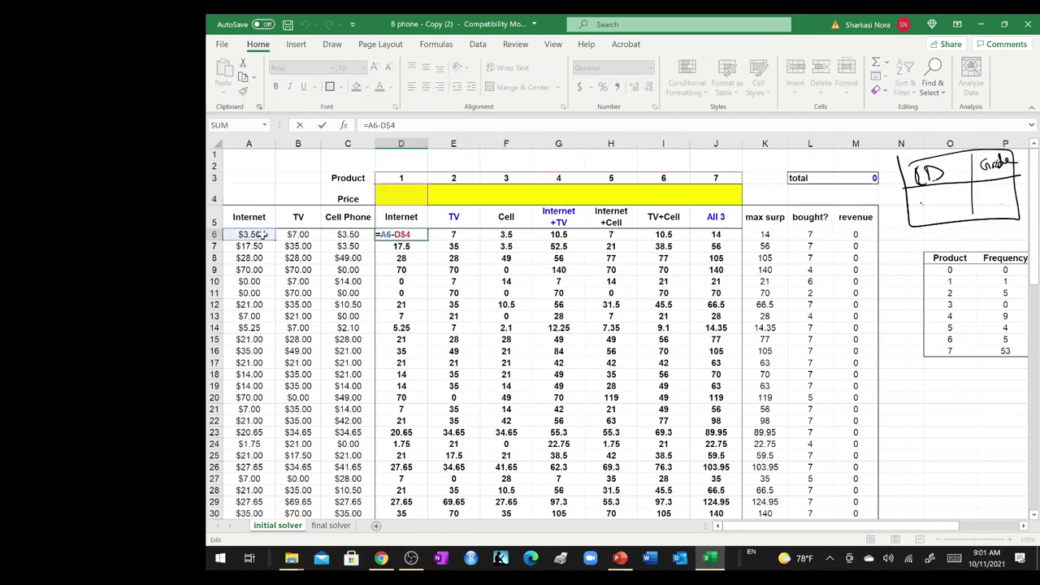
key(Escape)
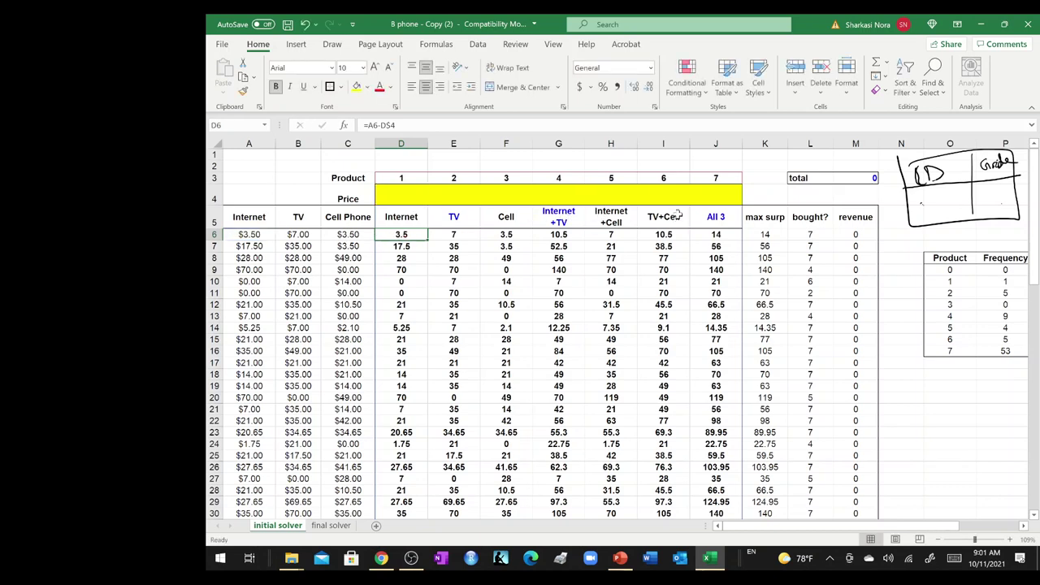
Narrow column I slightly and break the TV+Cell header in I5 onto two lines before "+Cell".
mouse_move(690, 140)
mouse_down()
mouse_move(663, 146)
mouse_move(681, 143)
mouse_up()
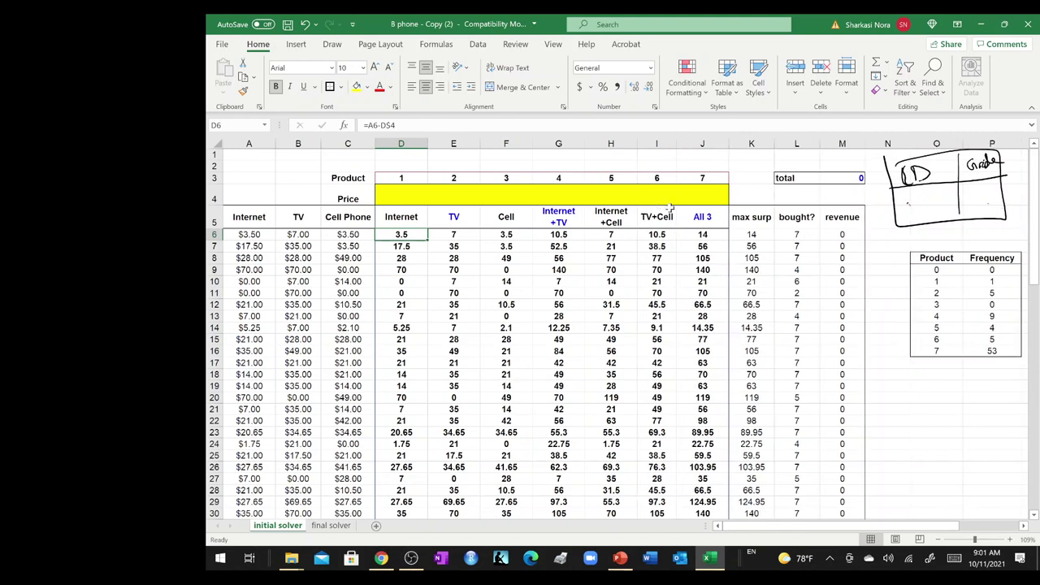
click(656, 216)
double_click(657, 217)
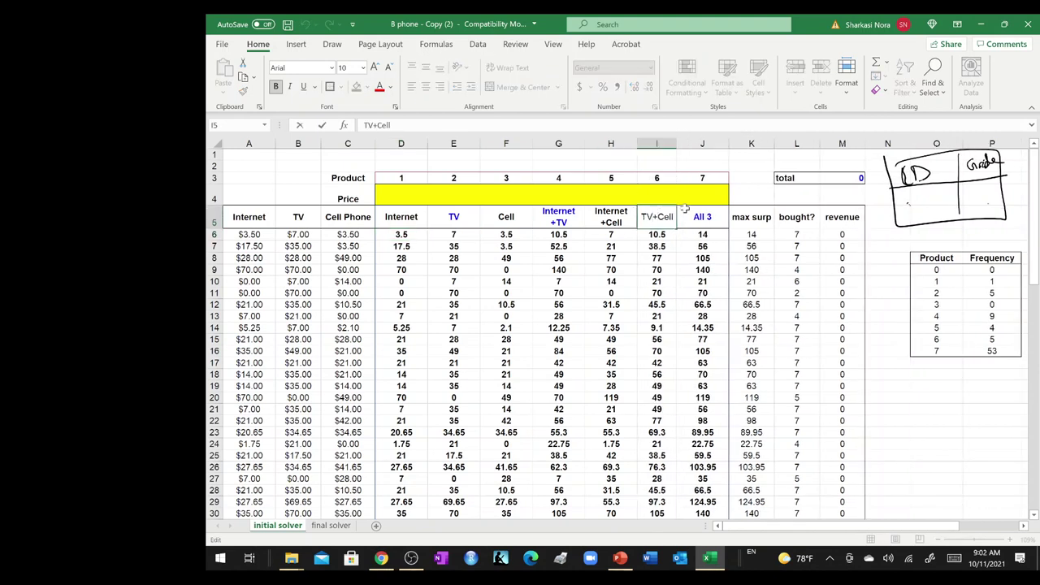
key(alt+Return)
click(666, 270)
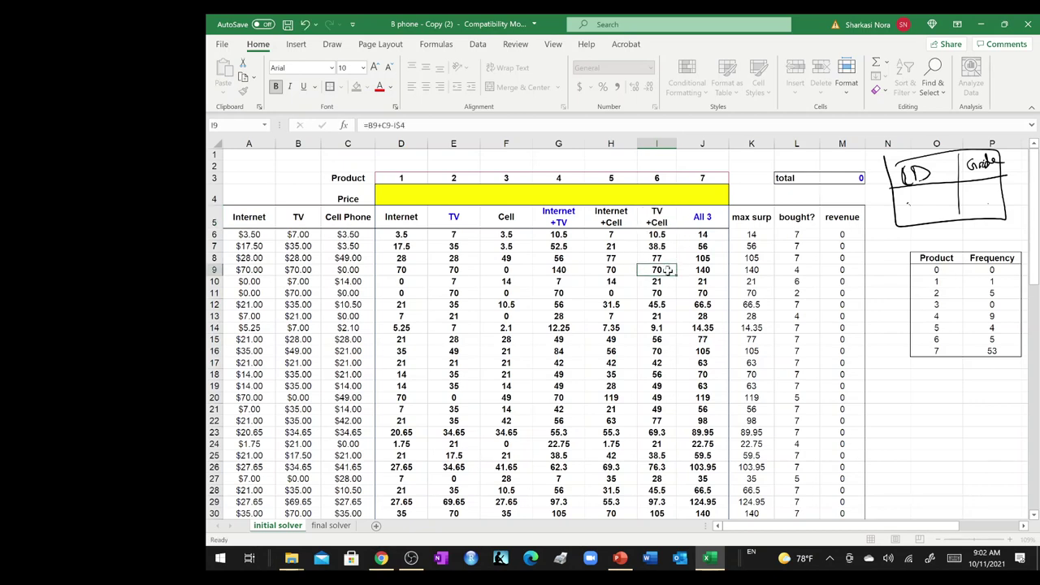
Add parentheses around the summed valuations in the Internet+TV formula in G6, making it =(A6+B6)-G$4.
double_click(558, 234)
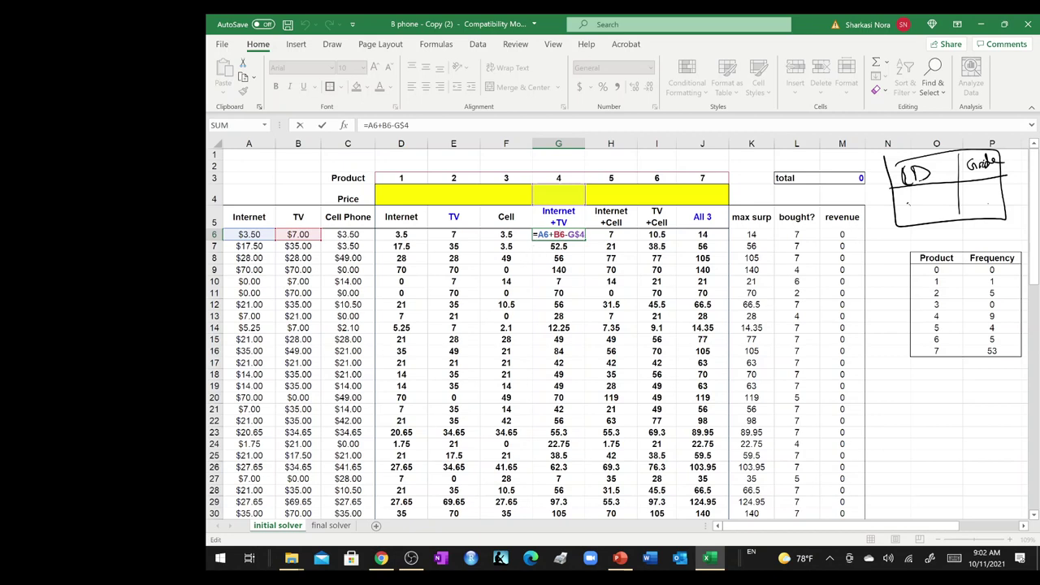
key(Home)
key(Right)
text(()
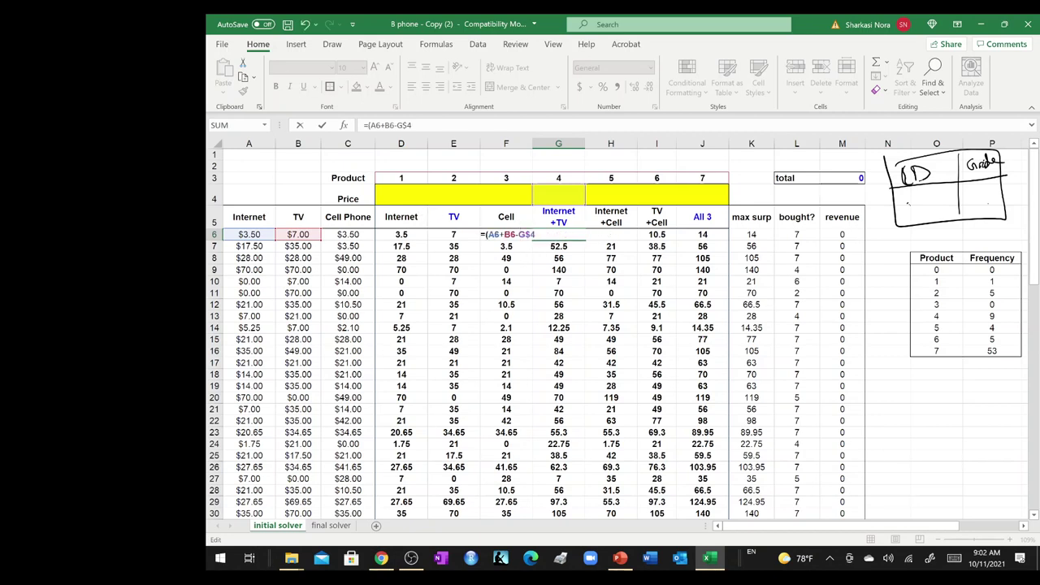
key(Right)
key(Right)
key(Right)
key(Right)
key(Right)
text(()
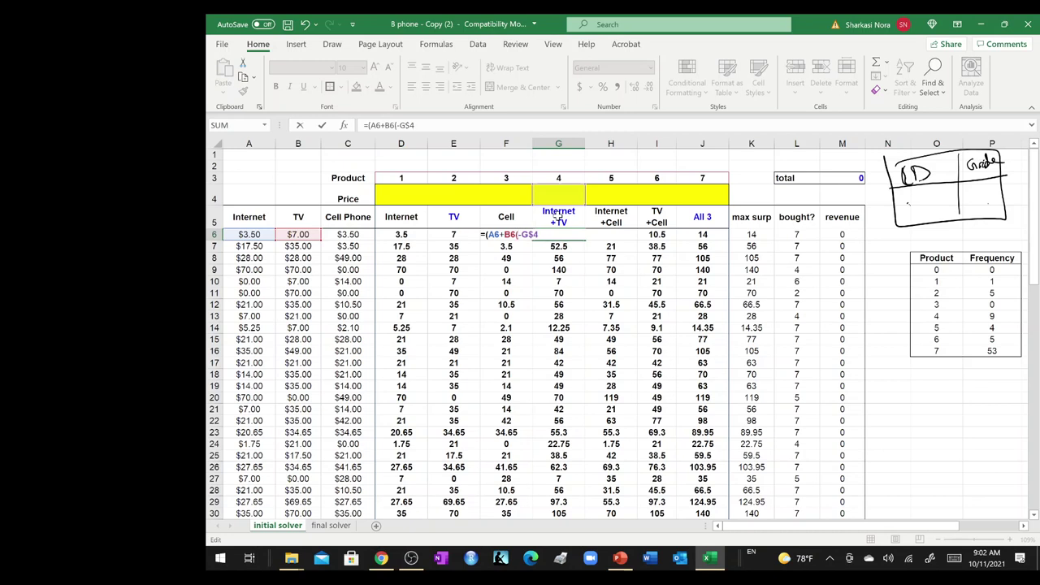
key(BackSpace)
text())
key(Return)
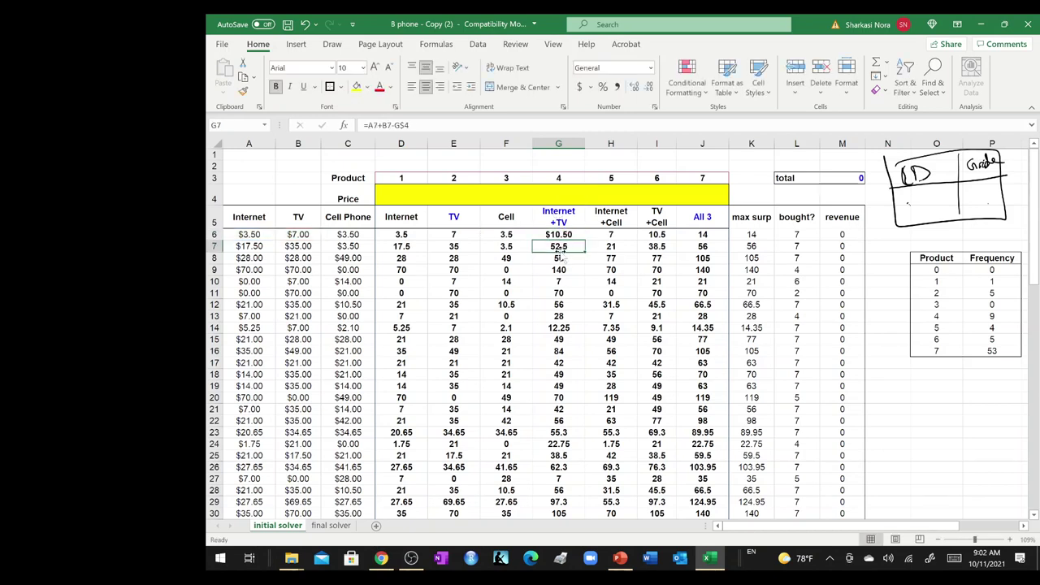
Add parentheses around the summed valuations A6+C6 in the Internet+Cell surplus formula in H6.
double_click(610, 235)
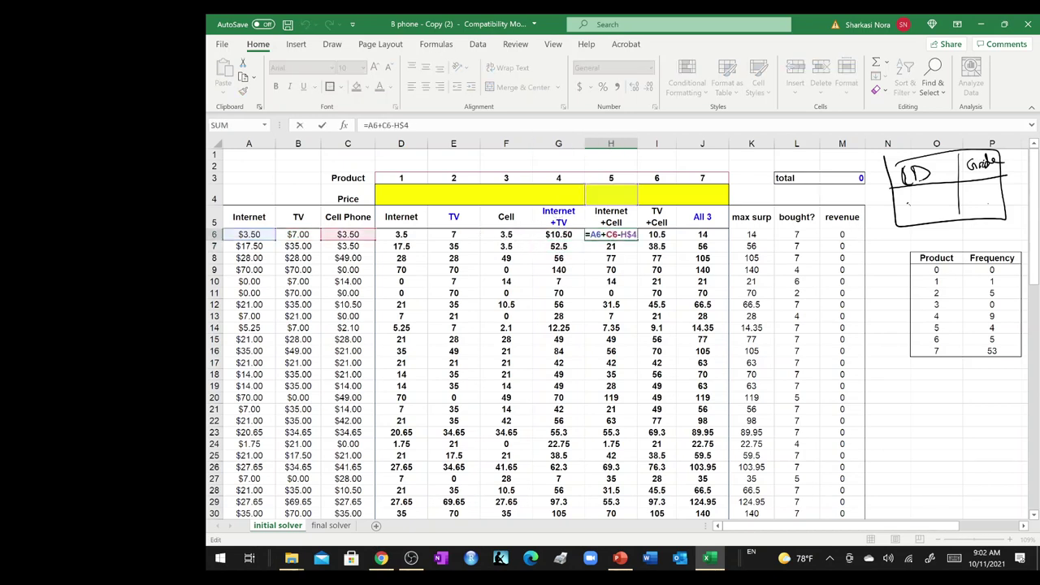
text(()
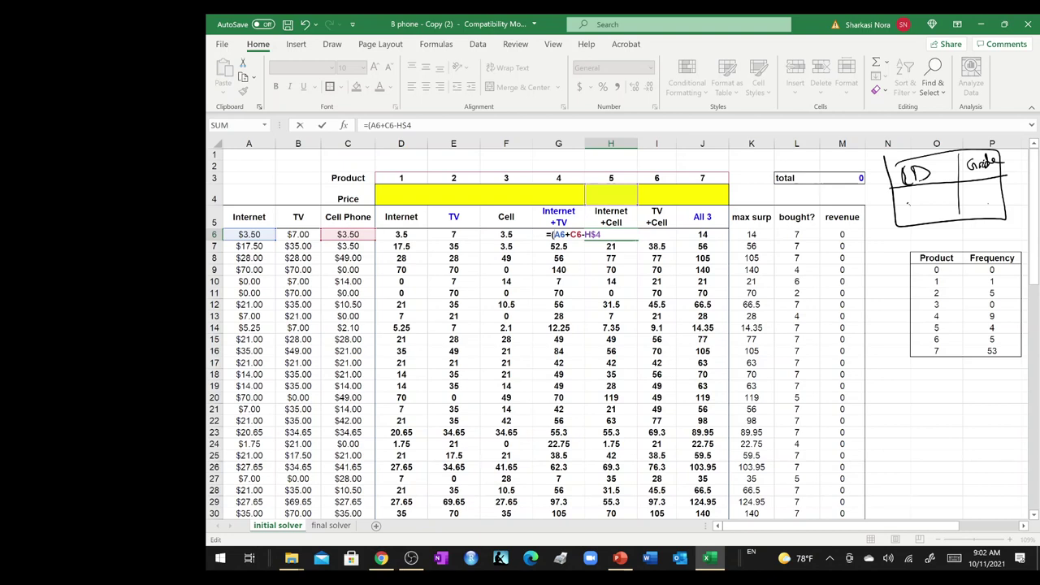
text(()
key(Return)
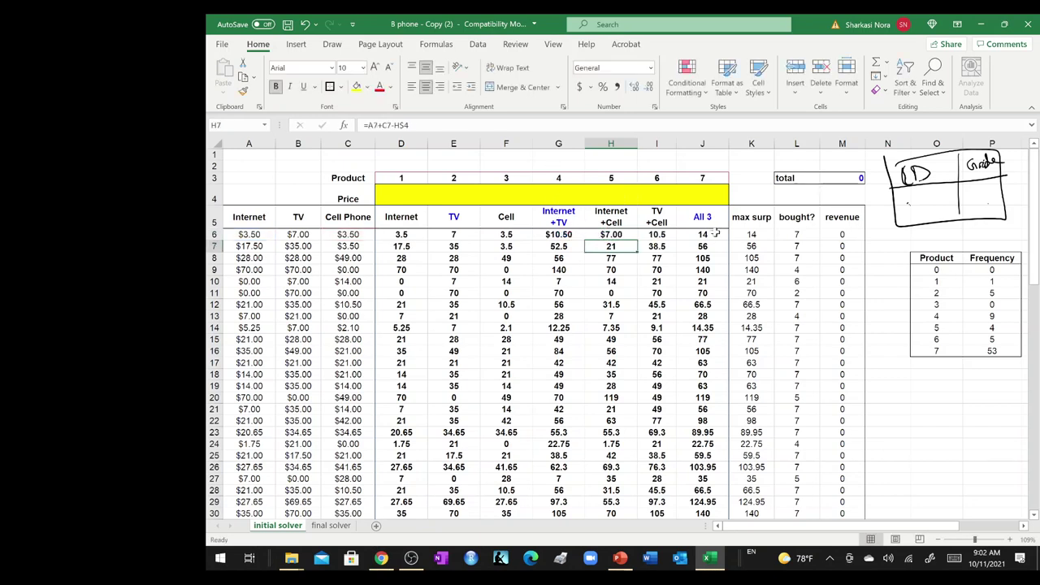
Inspect the TV+Cell surplus formula in I6 and the All 3 surplus formula in J6.
double_click(663, 234)
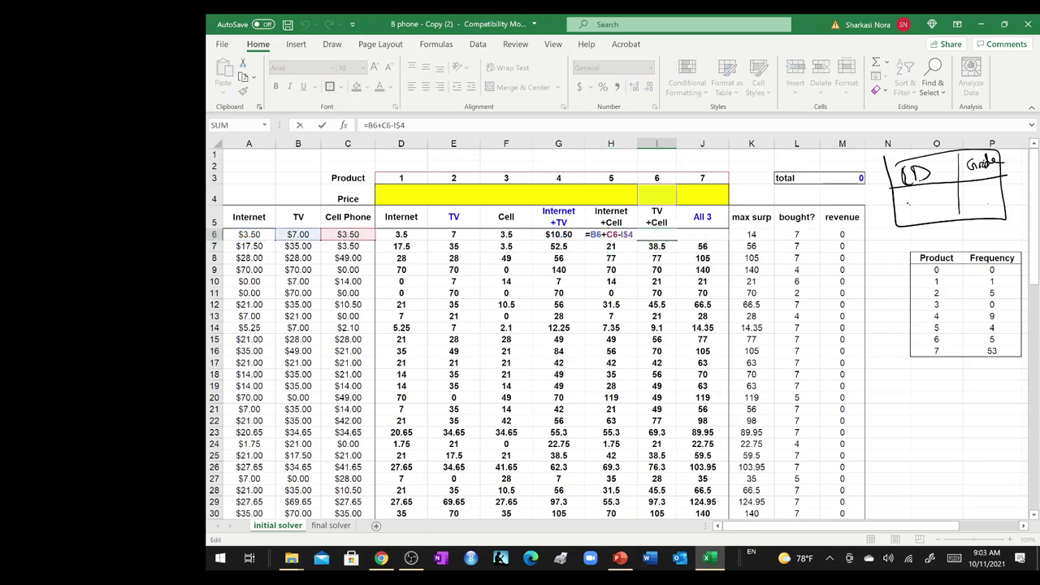
text(')
key(Escape)
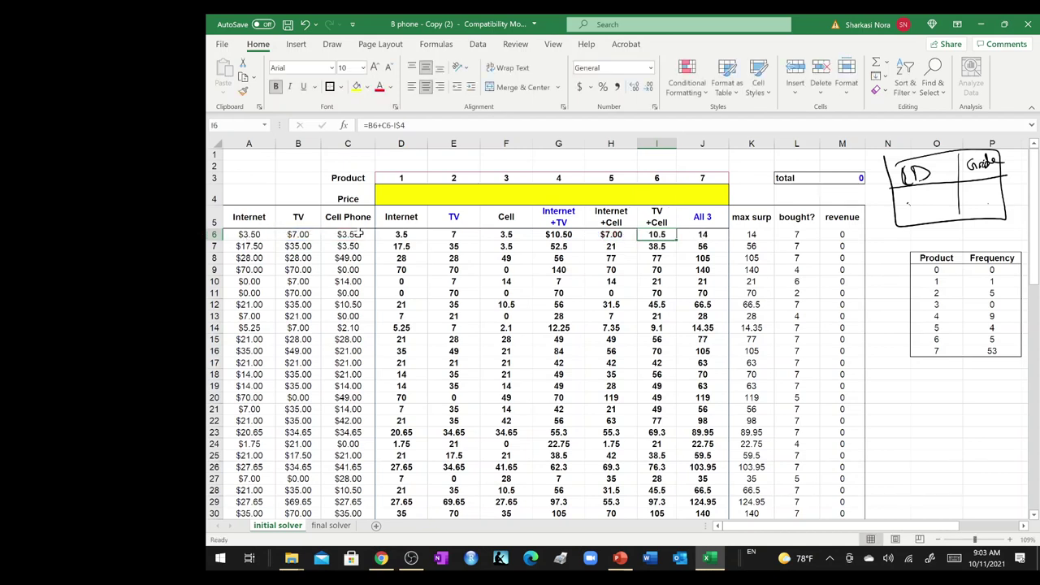
click(710, 234)
double_click(711, 234)
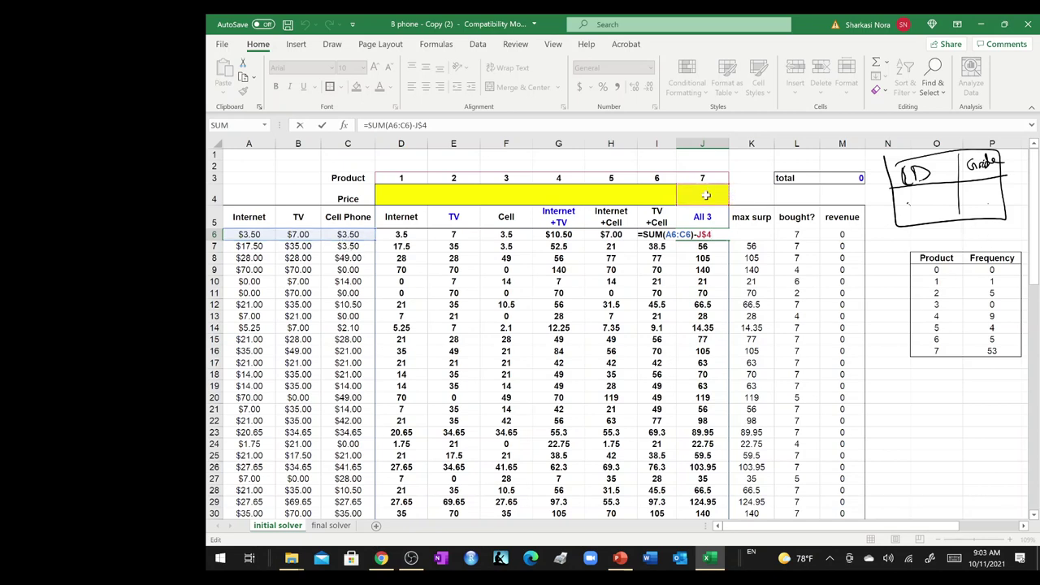
key(Return)
Clear the surplus formulas in D7:J82, keeping only the first customer's formulas in row 6.
drag(414, 233, 706, 236)
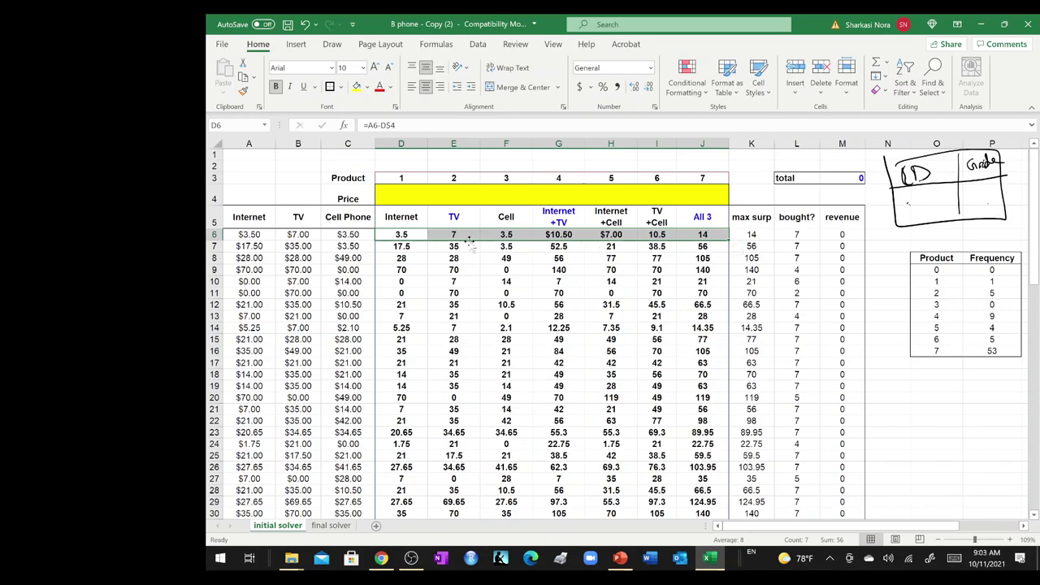
drag(410, 245, 702, 246)
key(ctrl+shift+Down)
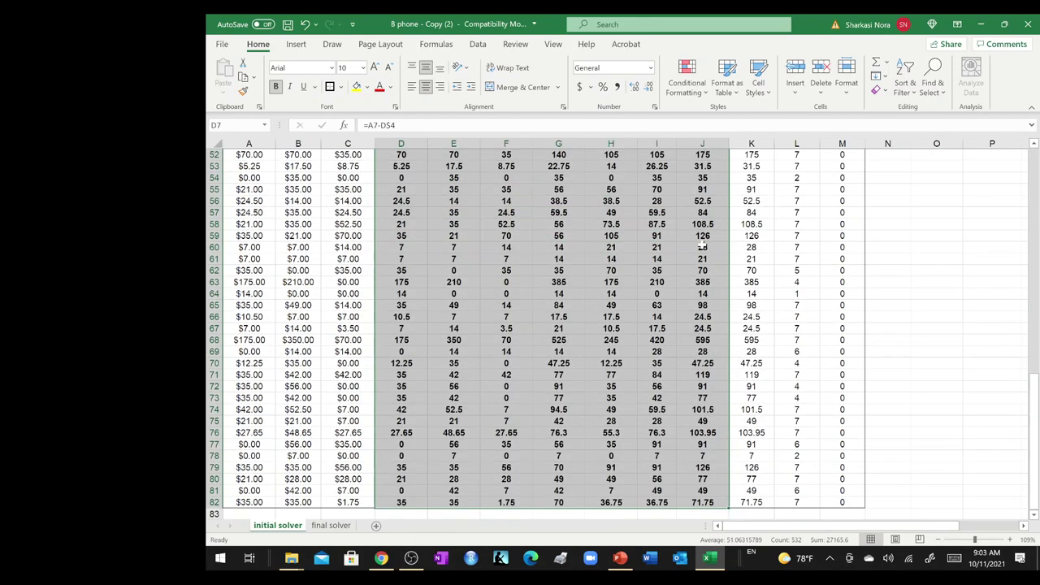
key(Delete)
Review the first customer's surplus formulas for Internet, TV, Cell and Internet+TV in D6:G6.
drag(401, 234, 701, 234)
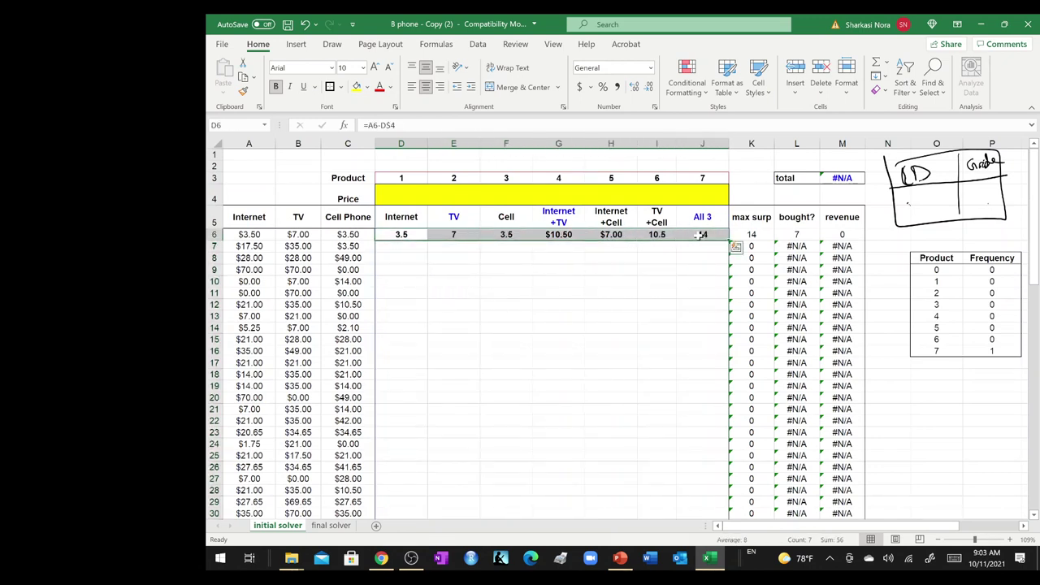
double_click(410, 235)
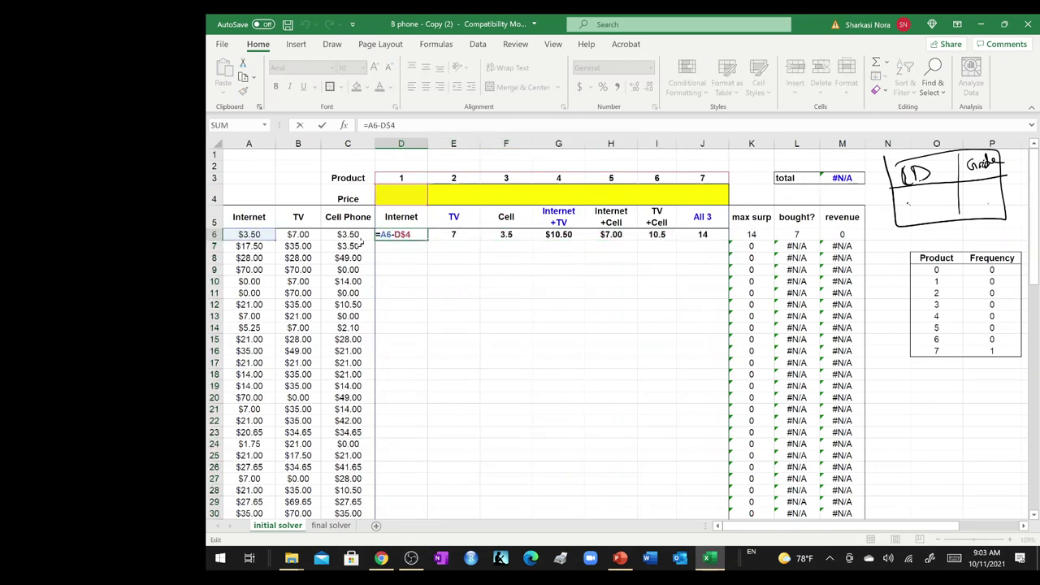
key(Return)
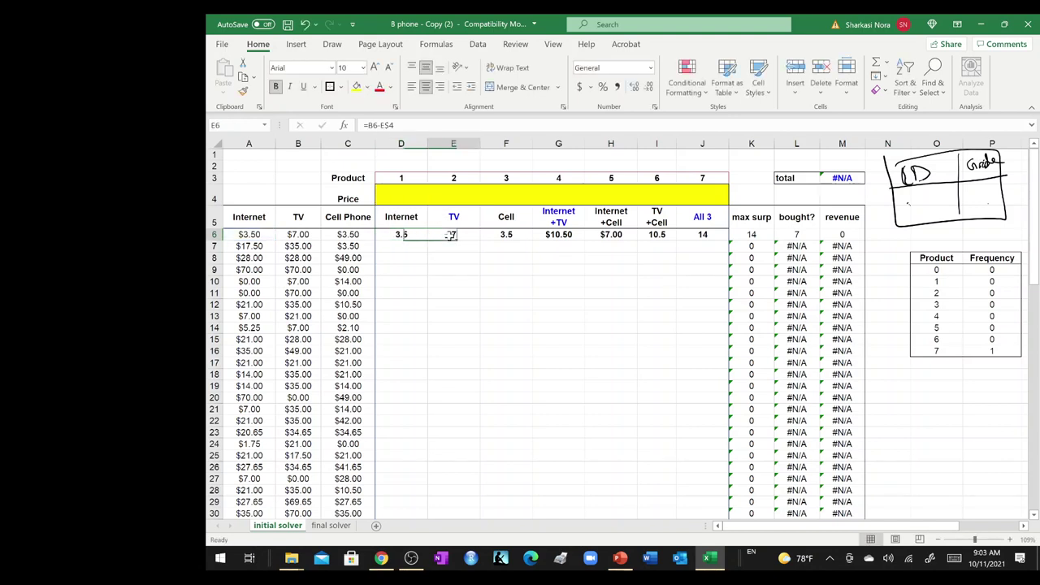
double_click(453, 235)
key(Return)
click(508, 237)
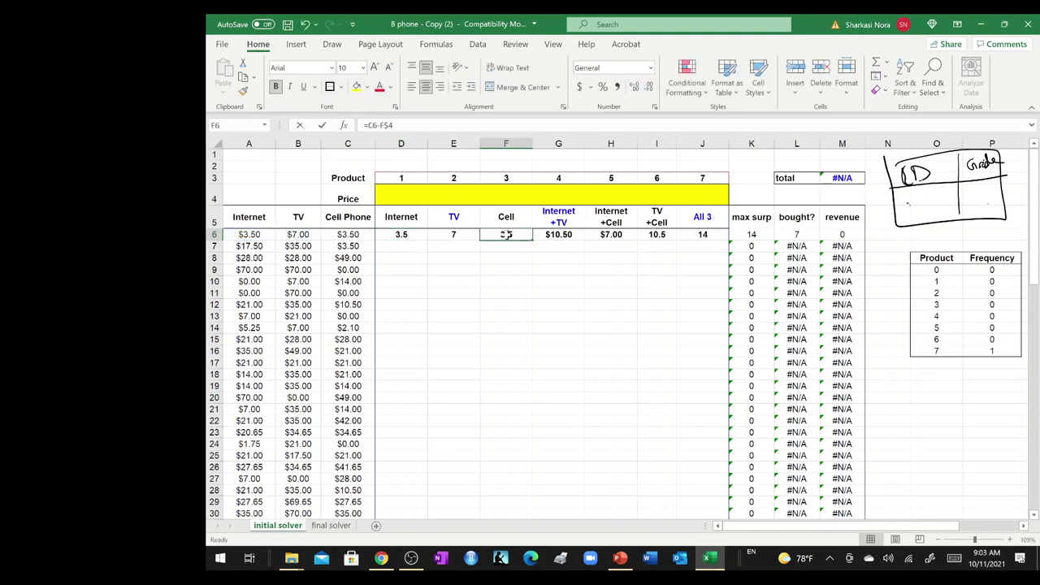
double_click(508, 237)
click(550, 235)
double_click(550, 235)
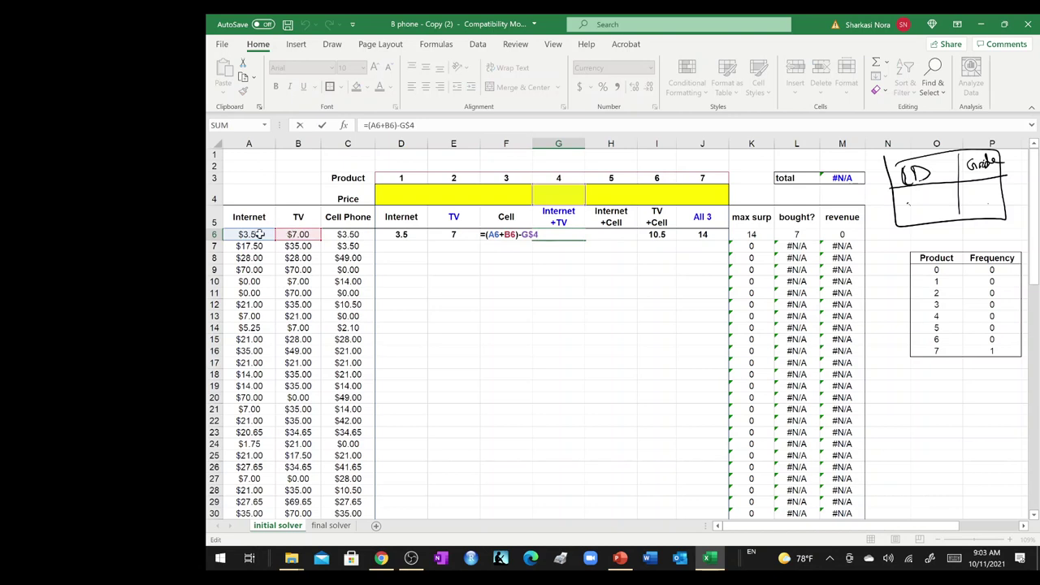
key(Escape)
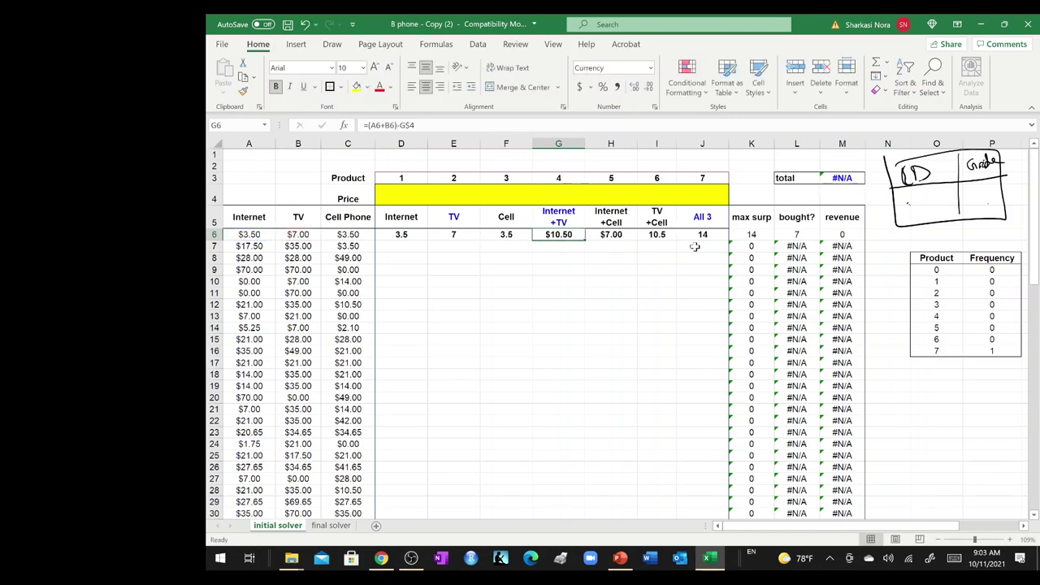
Fill the surplus formulas in D6:J6 down through the last customer row.
drag(400, 234, 721, 235)
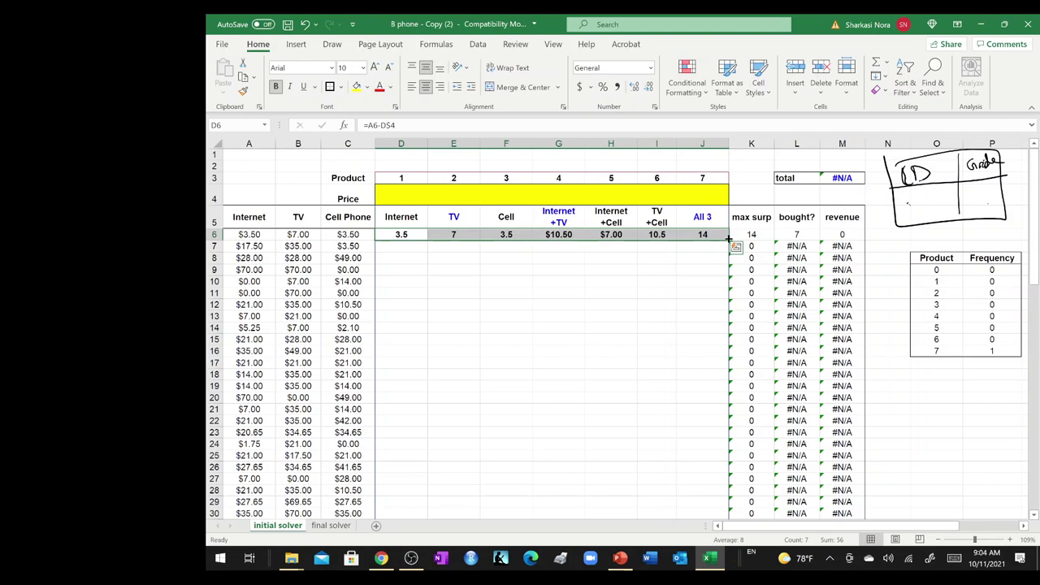
double_click(729, 239)
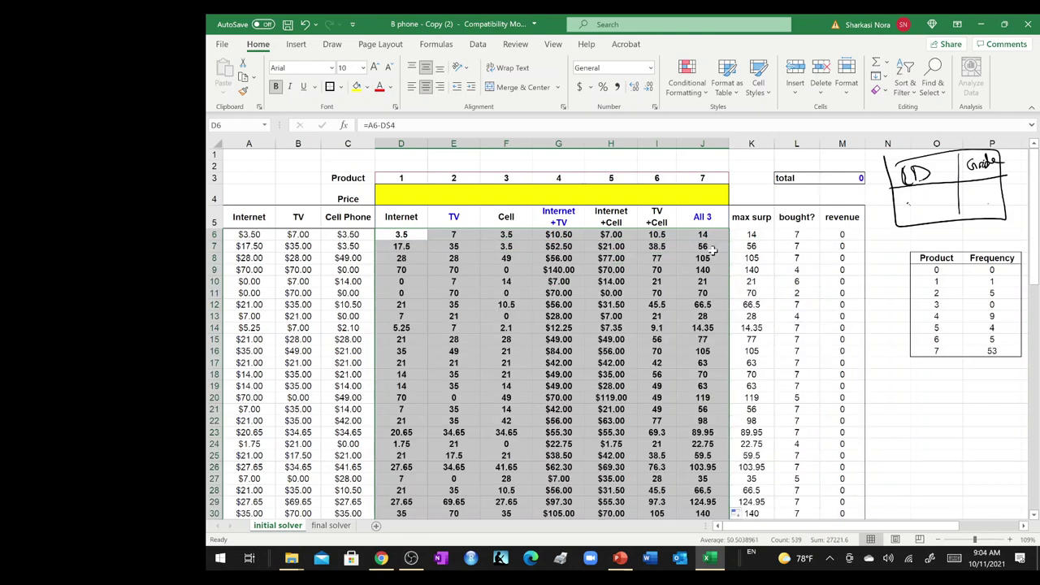
Clear the max surplus, bought and revenue formulas from K7:M7 down to the last customer row.
click(745, 245)
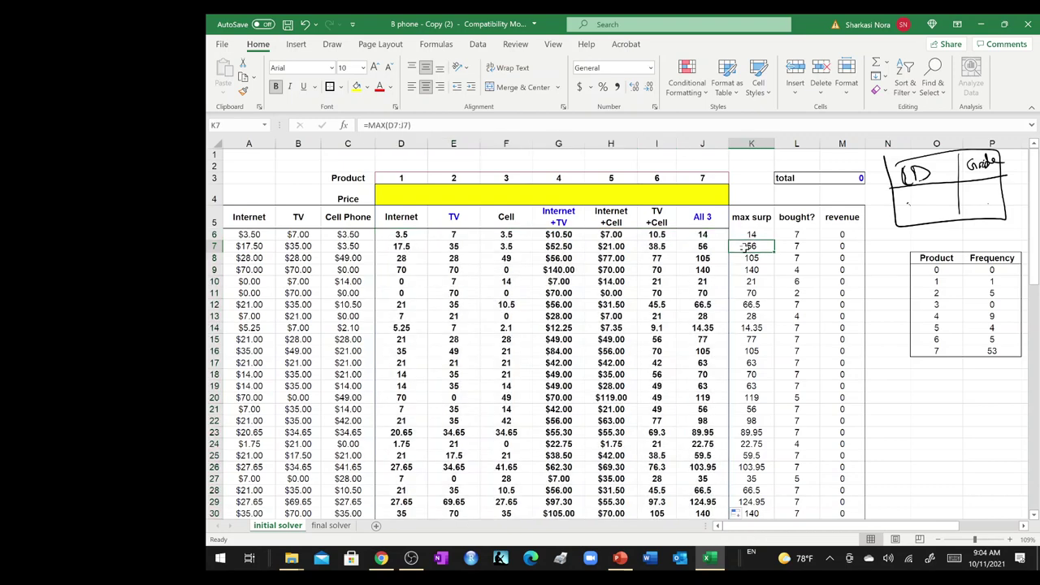
drag(745, 246, 825, 248)
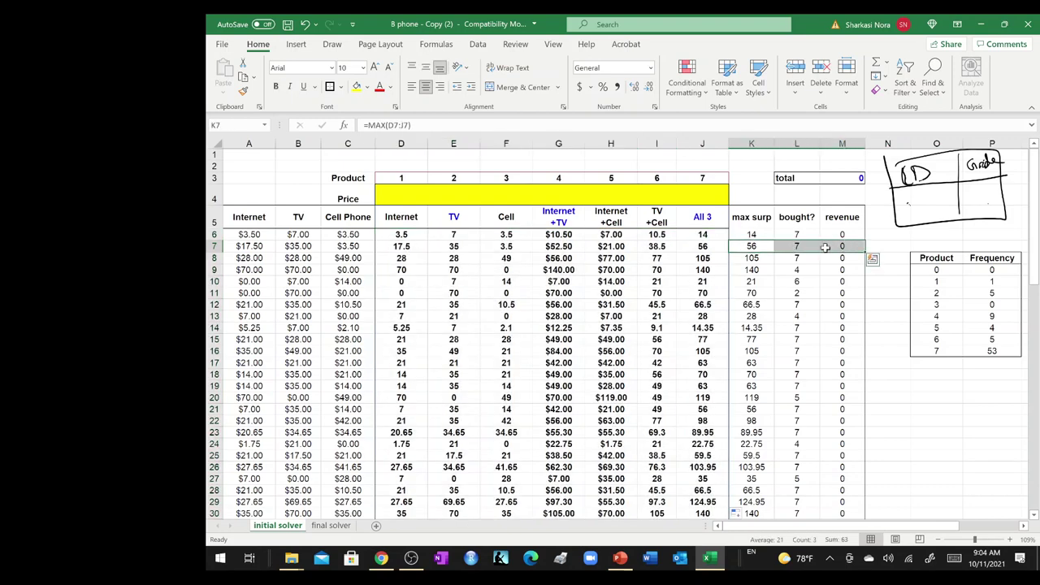
key(ctrl+shift+Down)
key(Delete)
scroll(825, 248, up, 10)
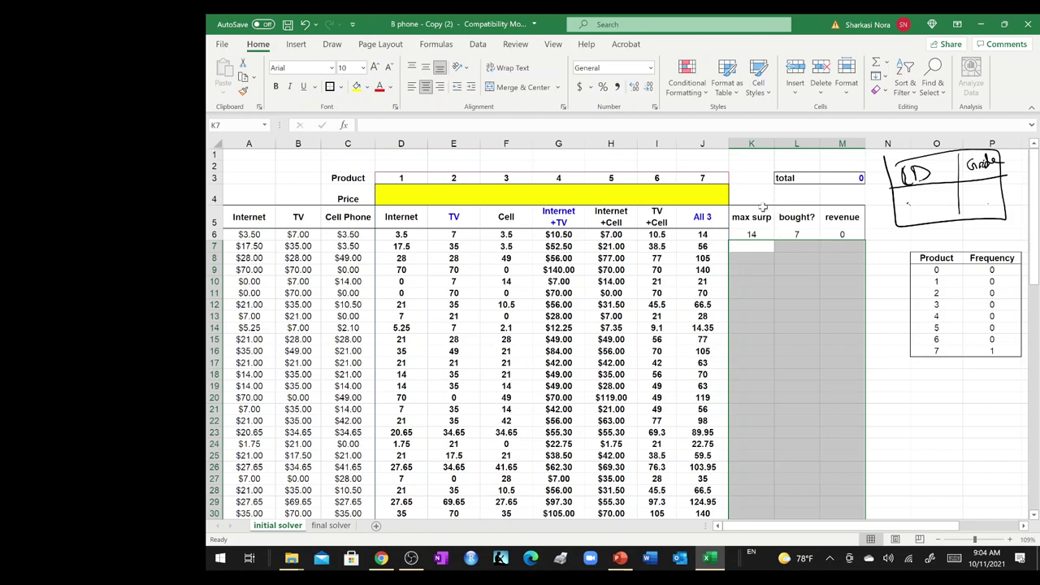
Change the heading in K5 to "max Surpluss" and widen column K to fit it.
drag(769, 145, 780, 144)
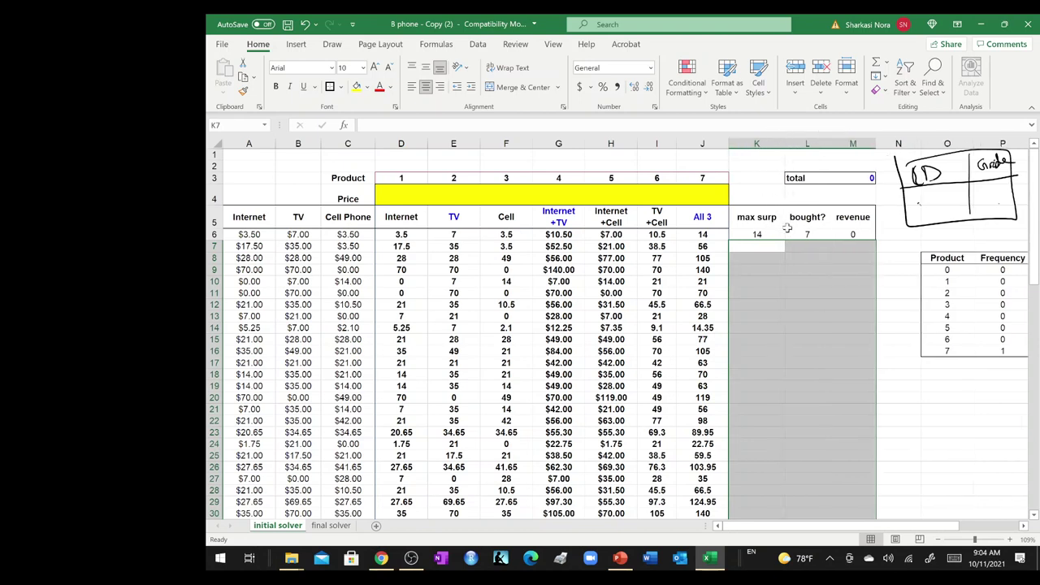
double_click(774, 217)
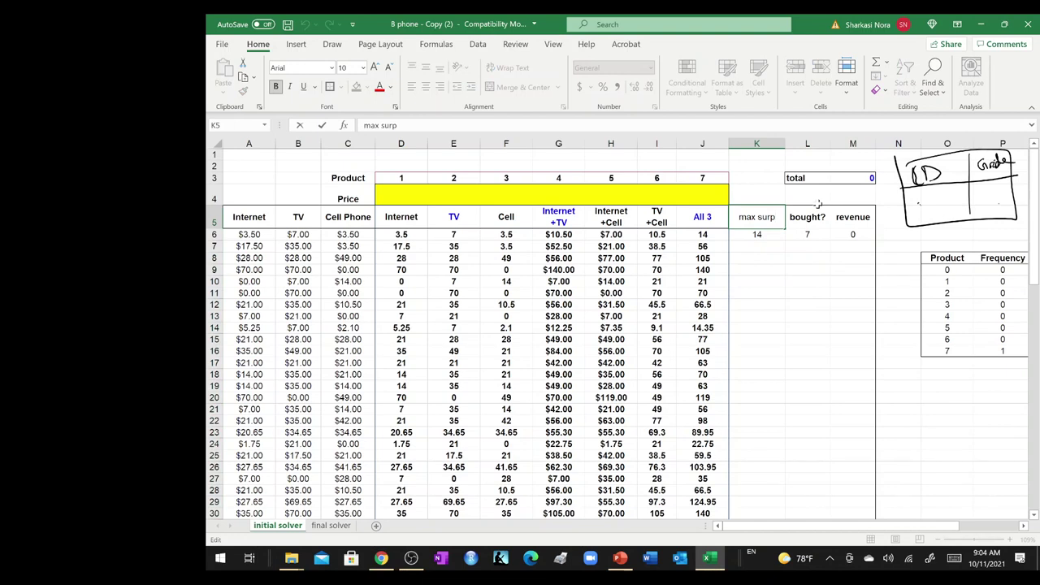
text(lus)
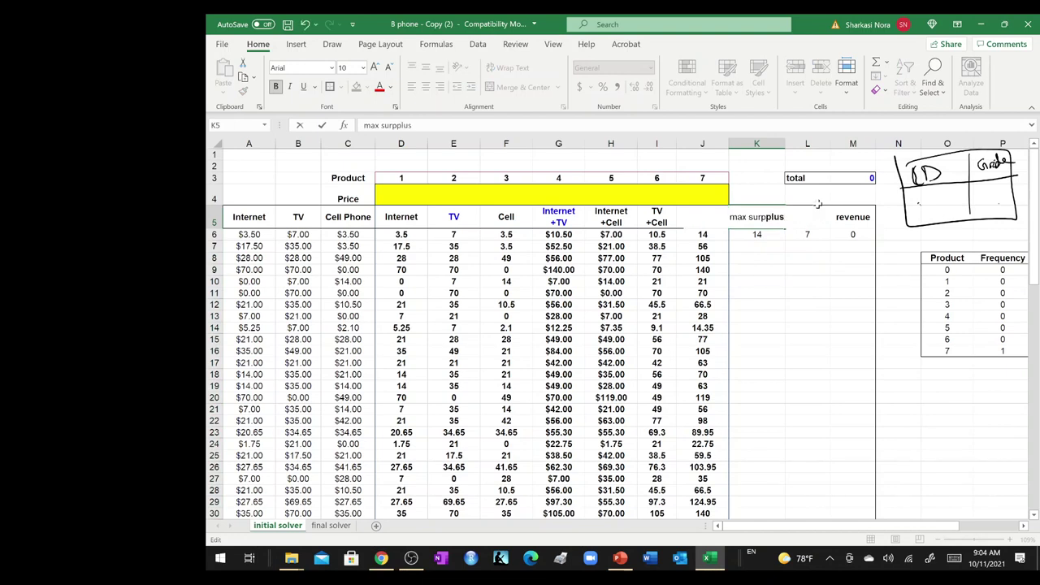
key(Return)
click(776, 217)
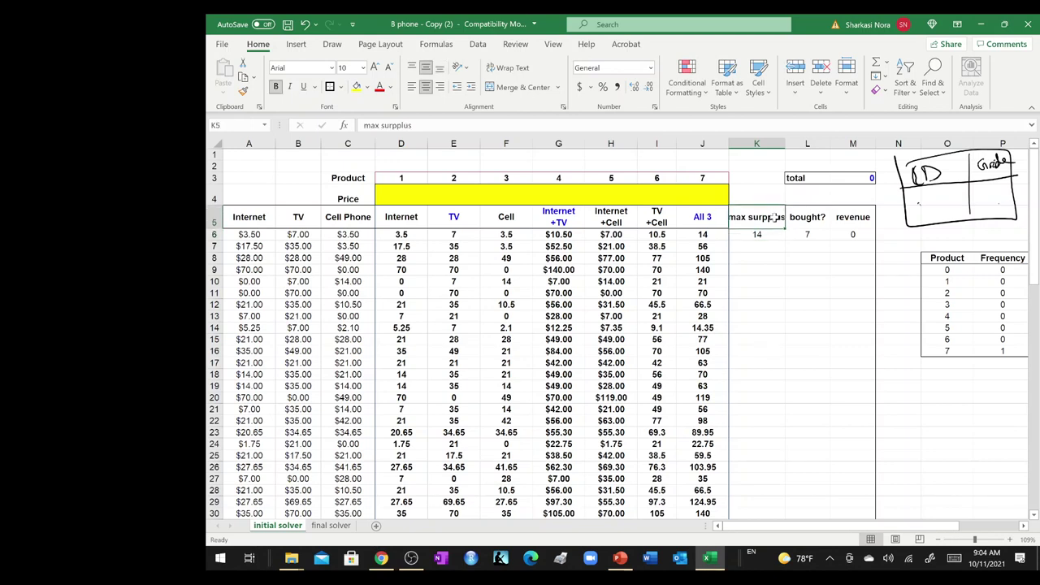
double_click(785, 143)
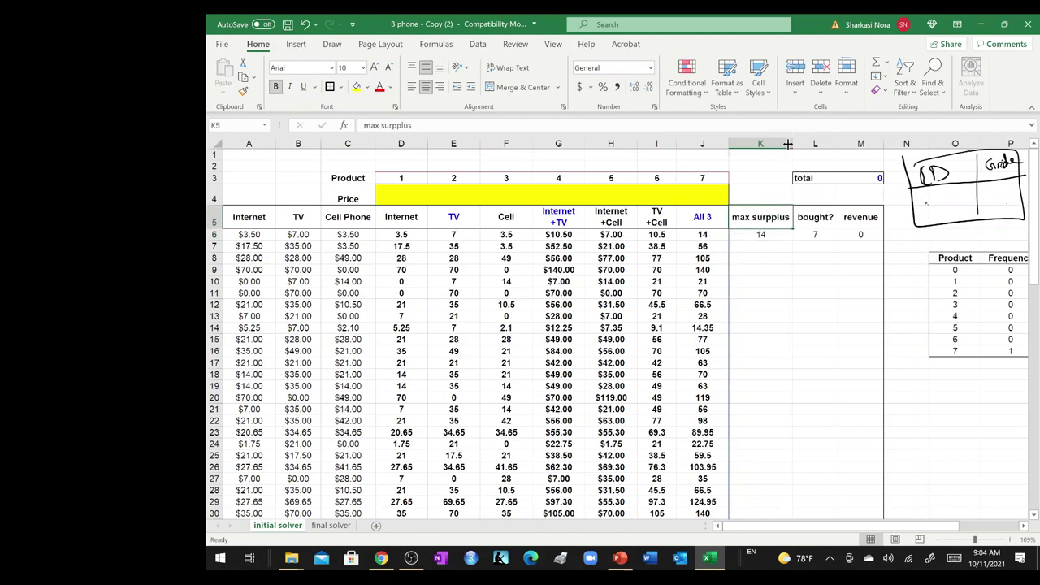
double_click(772, 217)
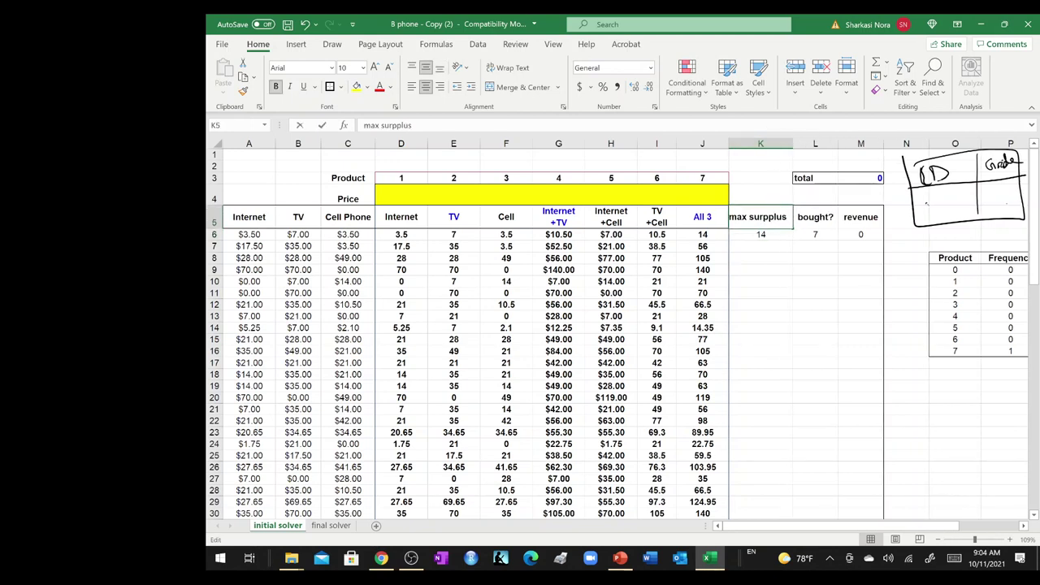
double_click(768, 217)
text(Surp)
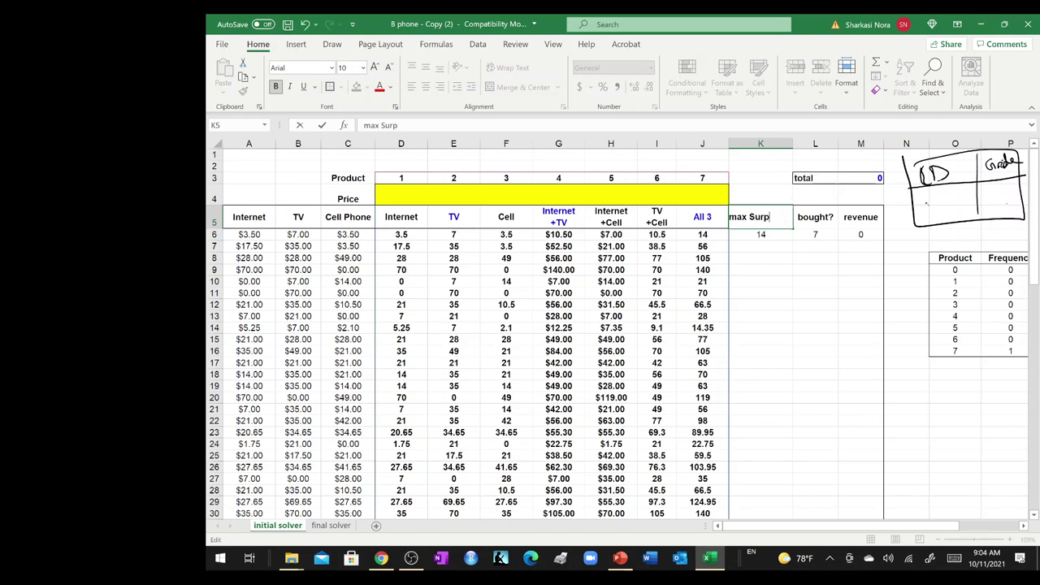
key(Return)
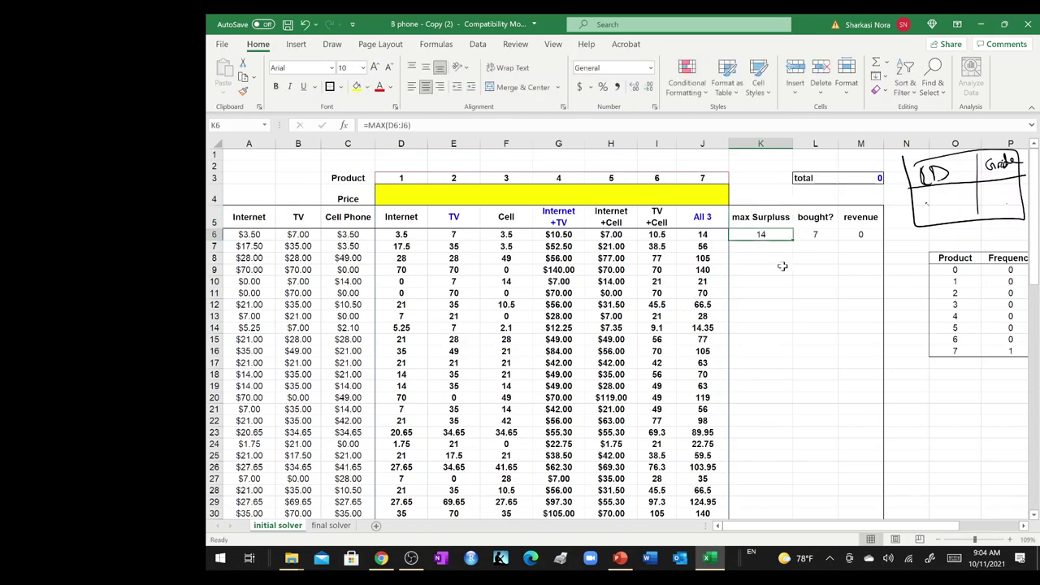
Review the first customer's max surplus formula in K6 against the surplus range D6:J6.
click(782, 270)
click(763, 235)
drag(412, 235, 697, 235)
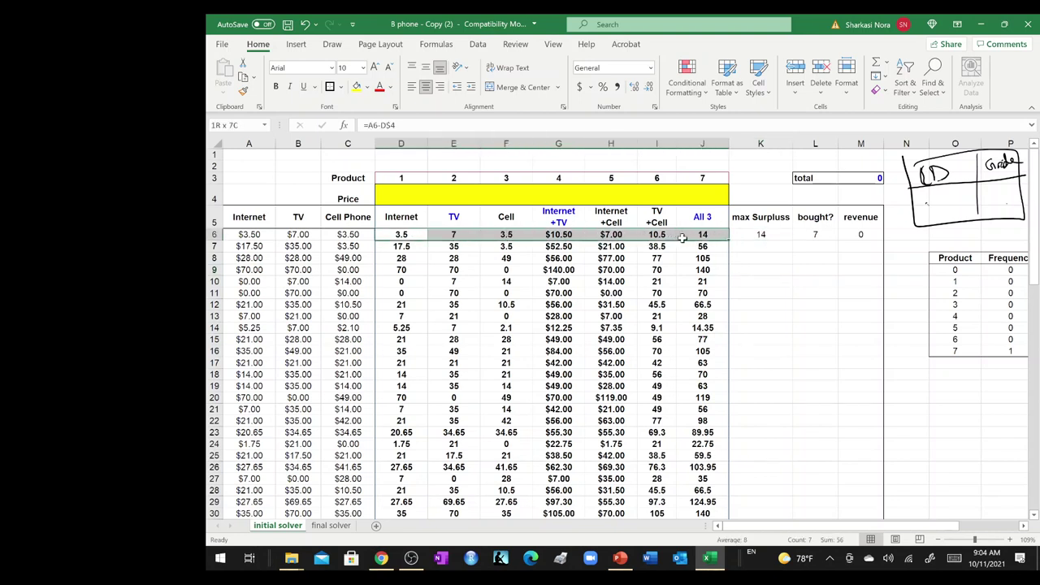
double_click(756, 235)
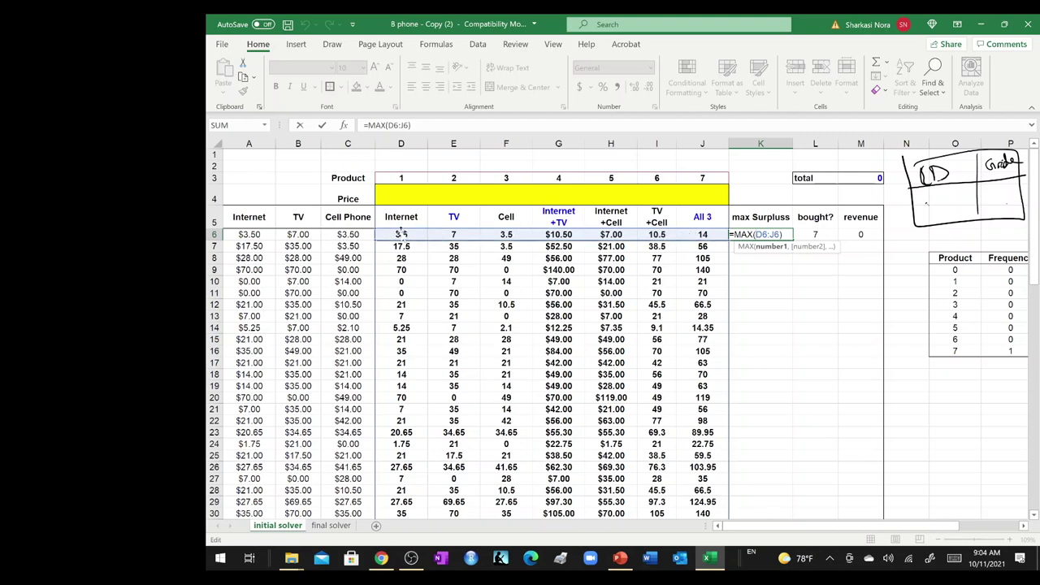
key(Escape)
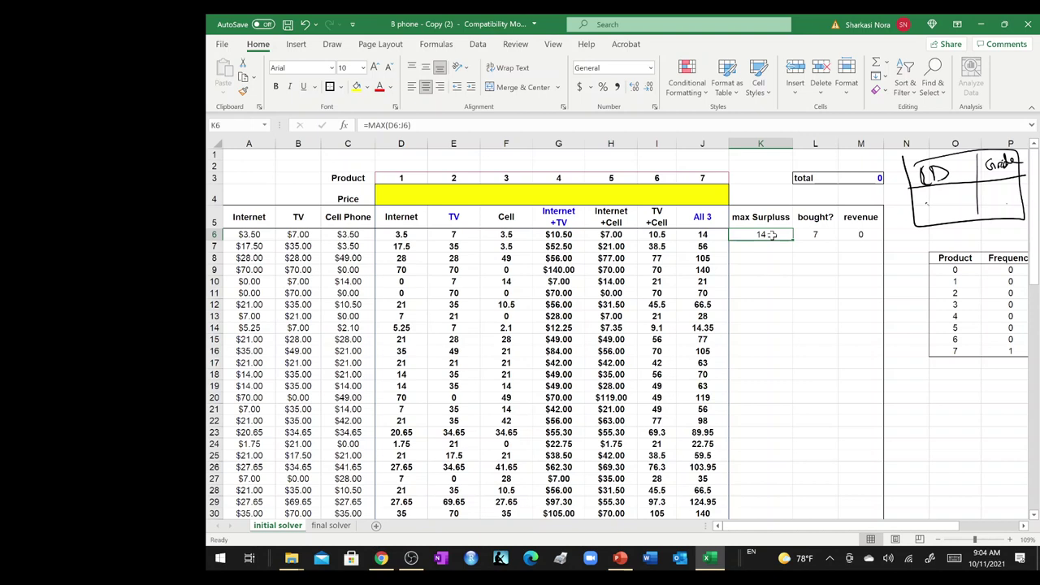
Review the first customer's bought formula in L6 together with the max surplus in K6 that it tests.
double_click(813, 235)
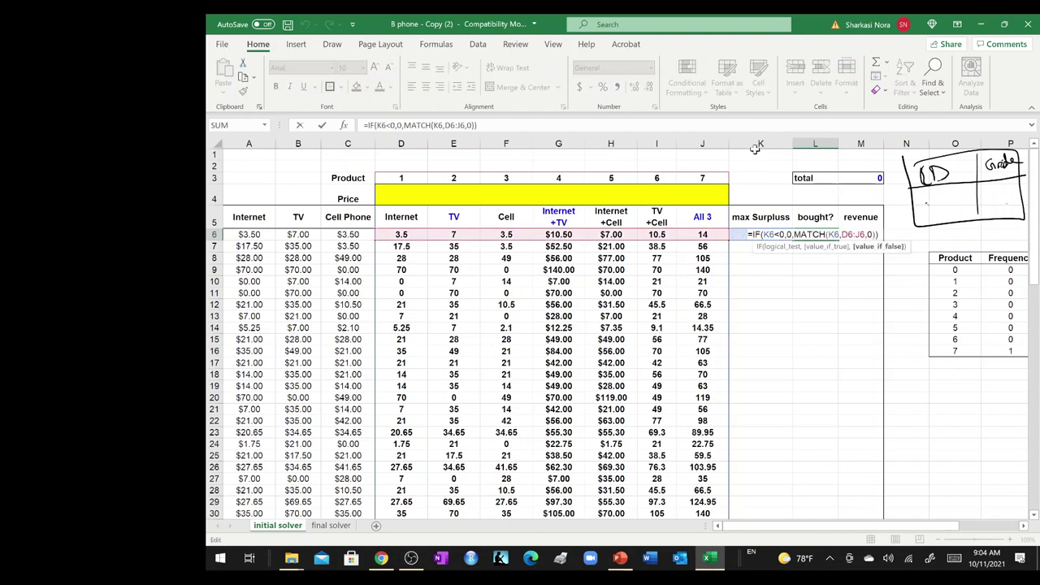
key(Escape)
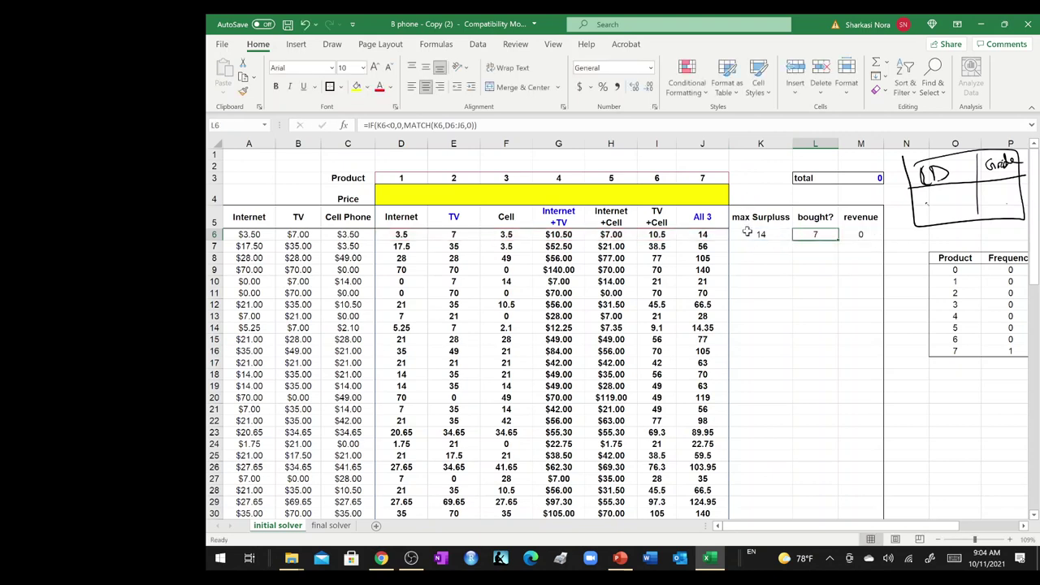
click(753, 233)
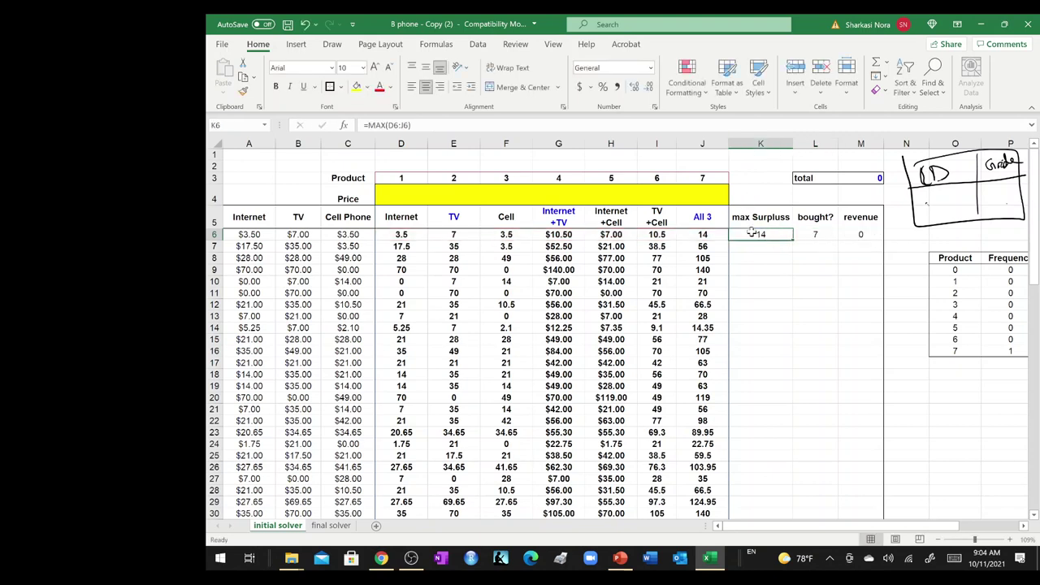
double_click(809, 234)
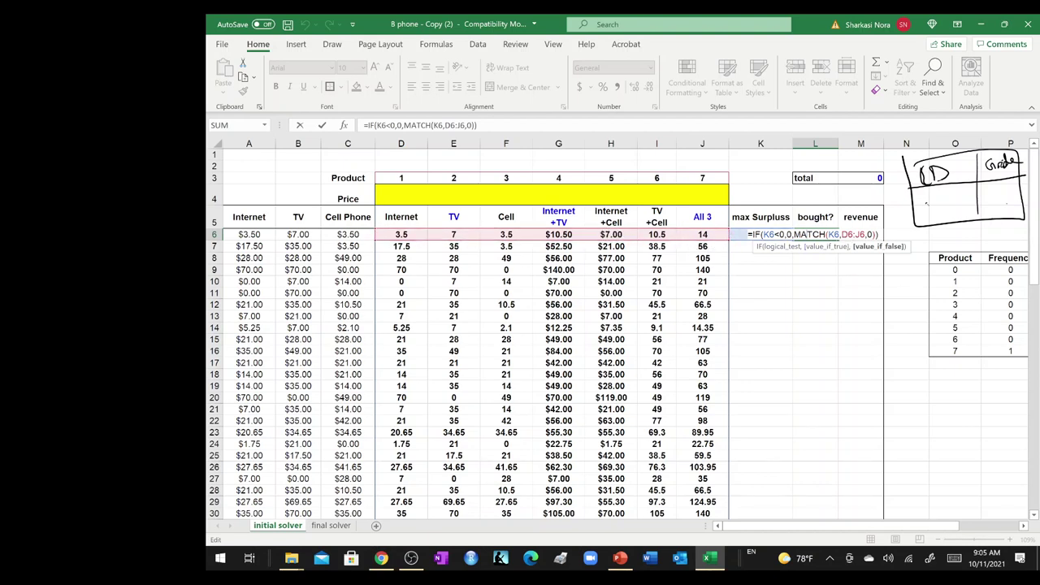
Re-enter the match type in L6's MATCH function as 0 - Exact match, keeping the formula =IF(K6<0,0,MATCH(K6,D6:J6,0)).
click(872, 235)
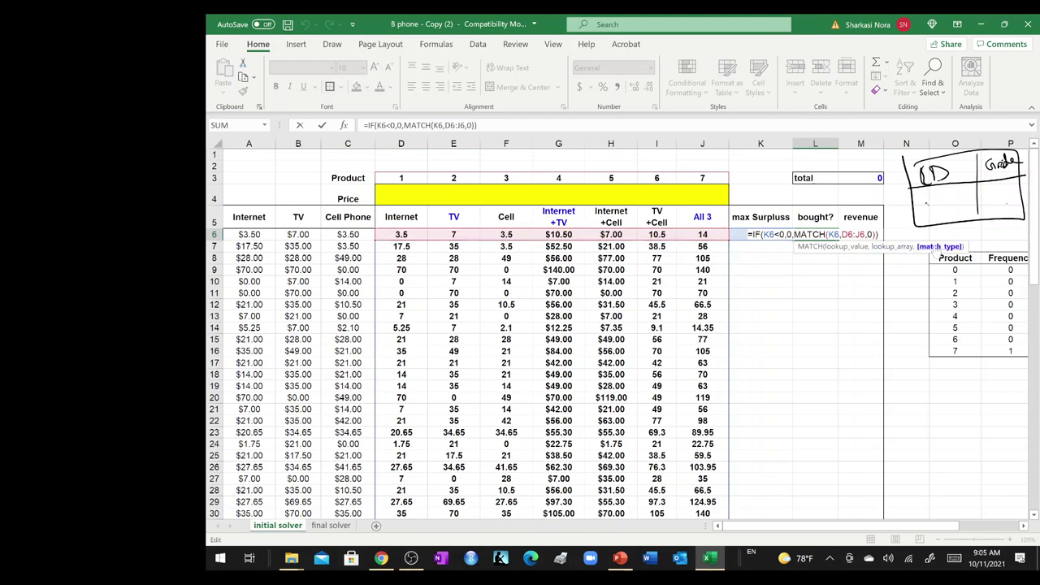
click(938, 246)
key(Right)
key(BackSpace)
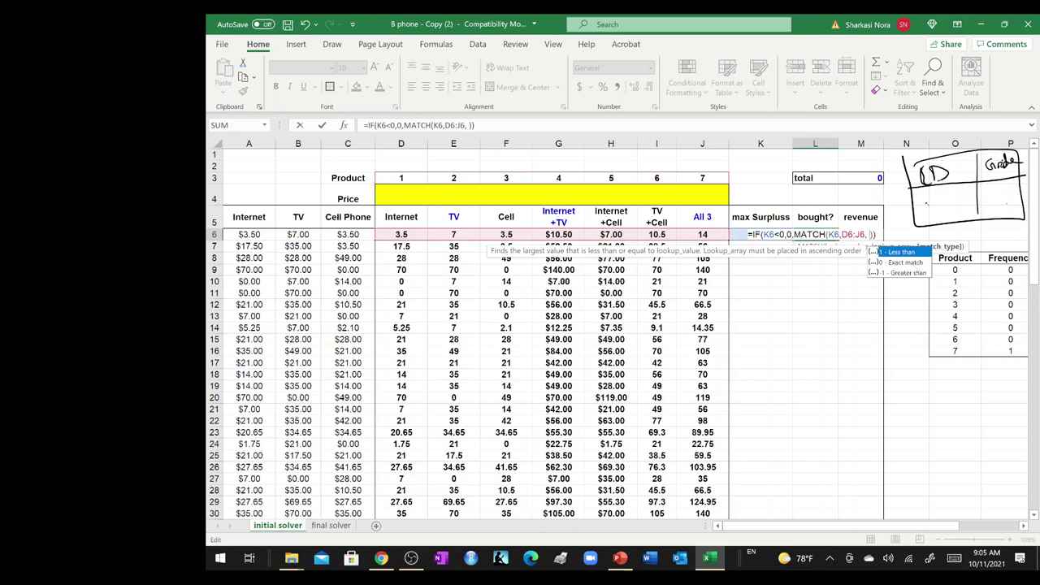
click(906, 263)
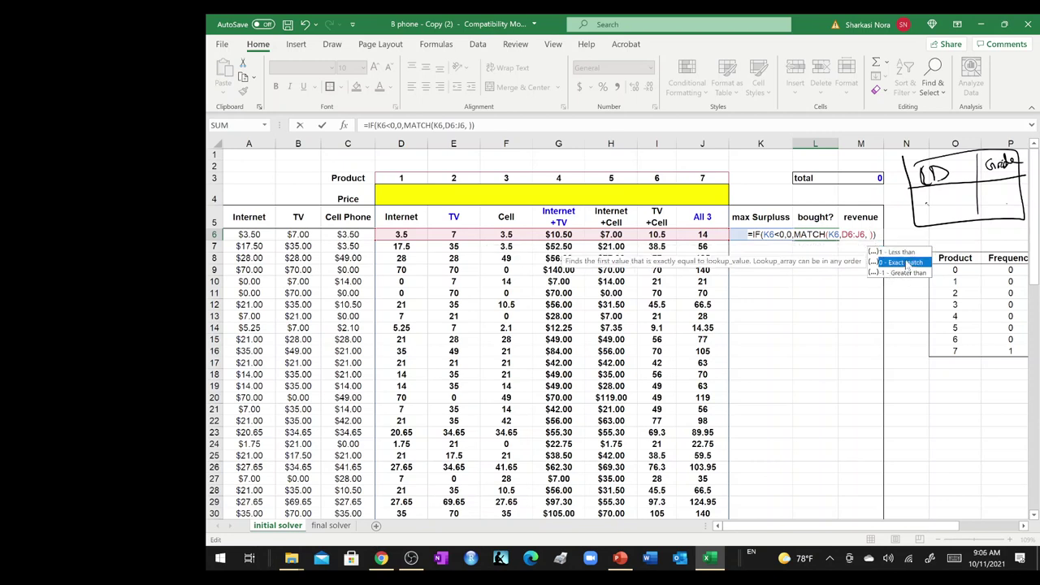
double_click(906, 262)
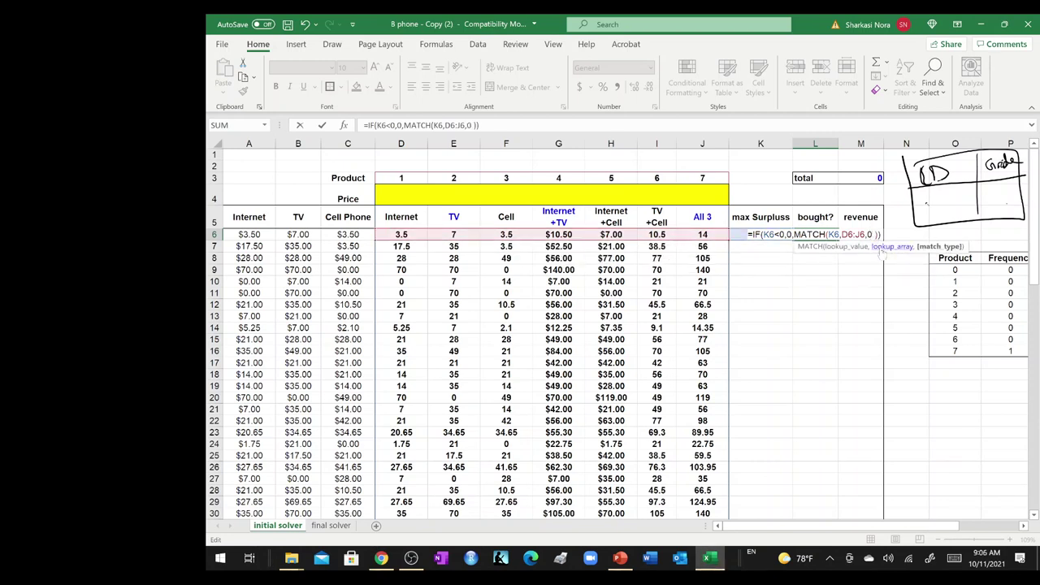
key(BackSpace)
key(Return)
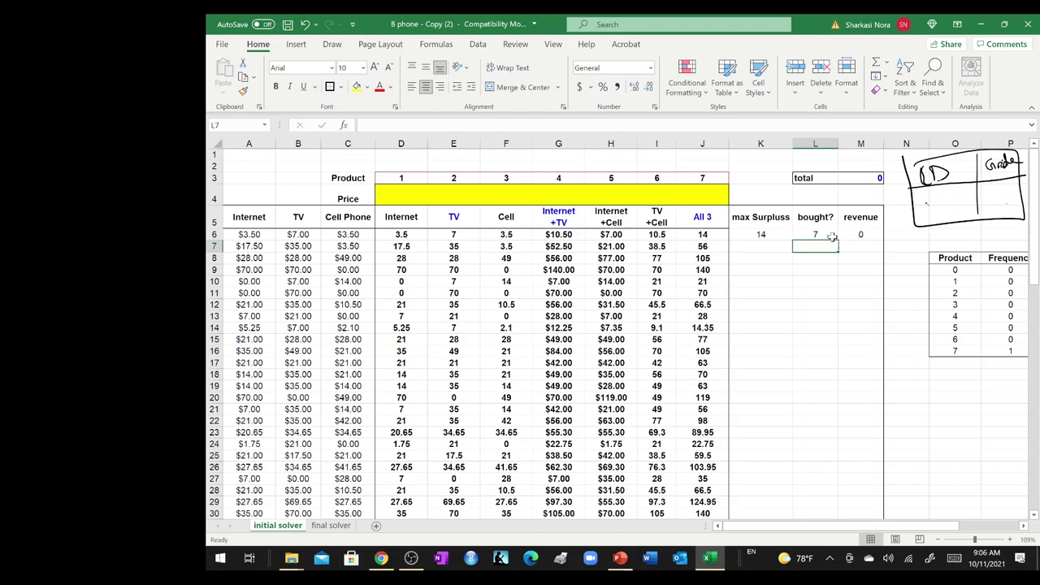
Fill the max surplus formula in K6 and the bought formula in L6 down through row 82.
click(783, 235)
double_click(793, 240)
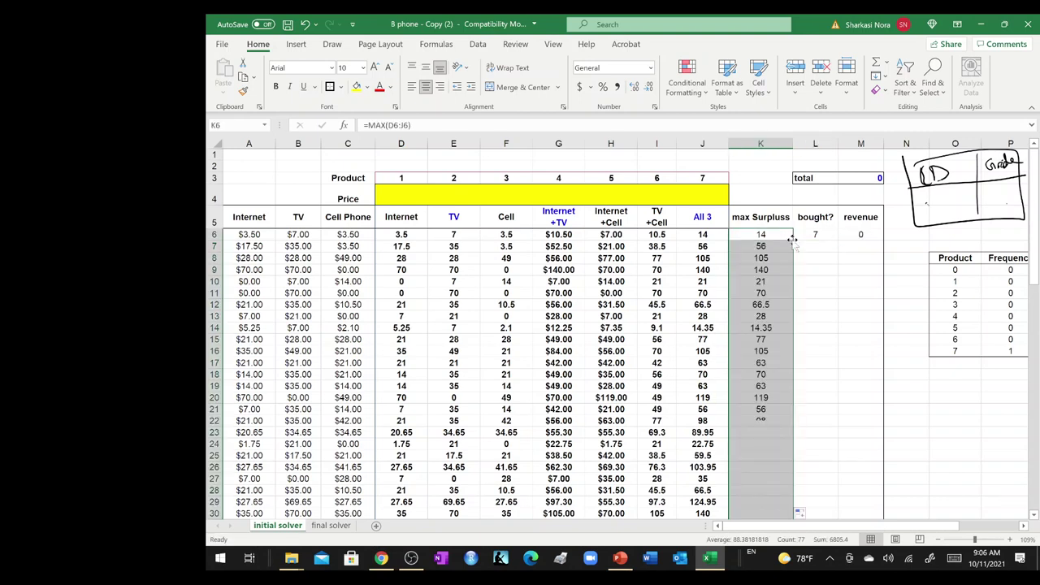
click(817, 233)
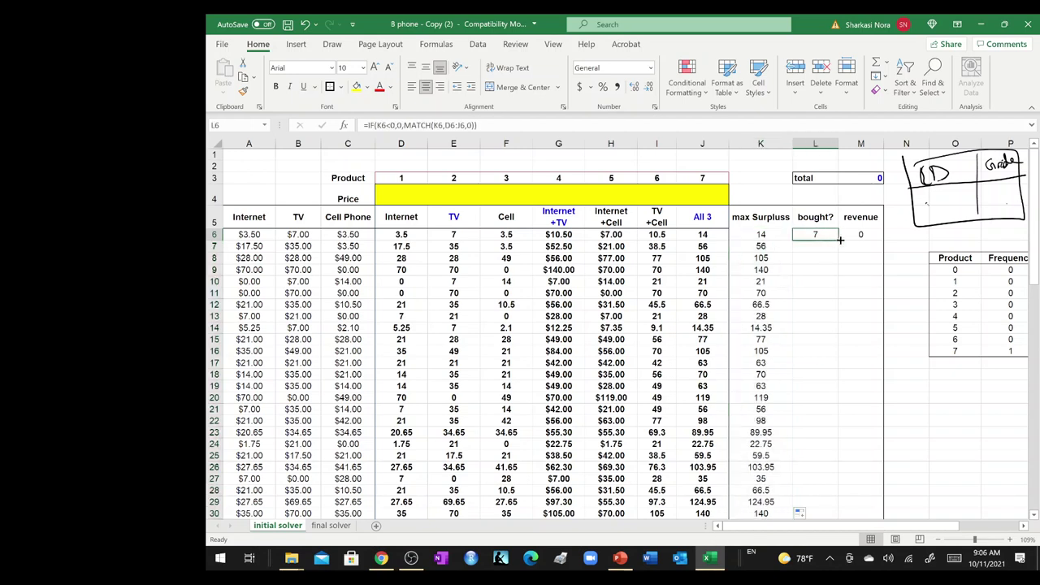
double_click(841, 240)
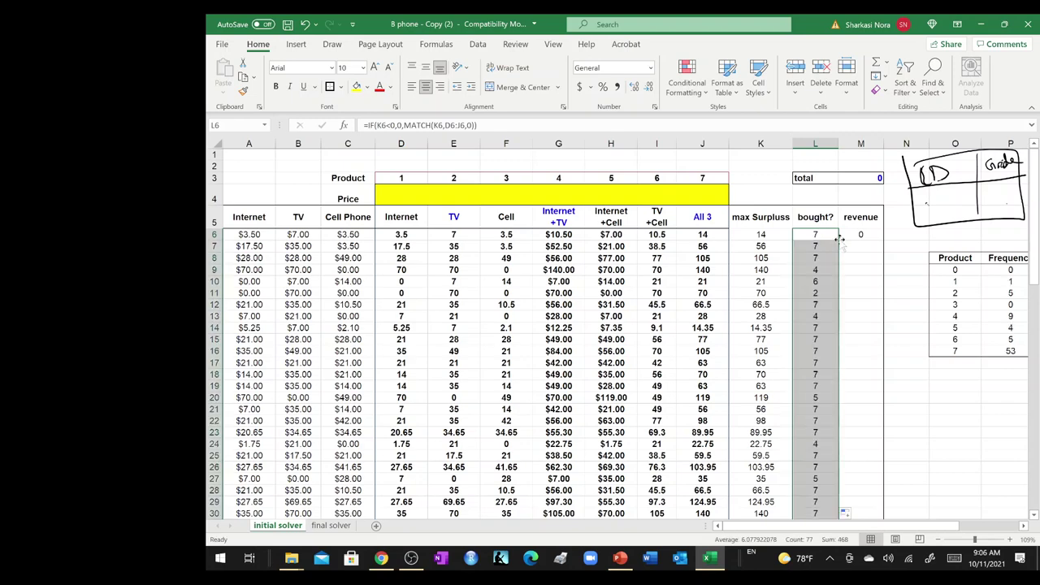
scroll(813, 293, down, 12)
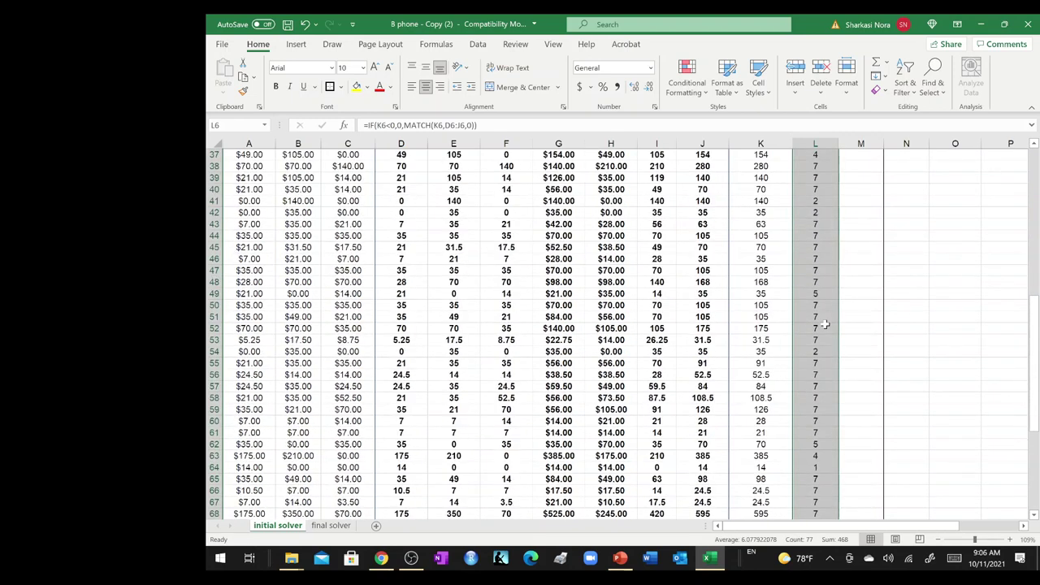
scroll(825, 323, down, 5)
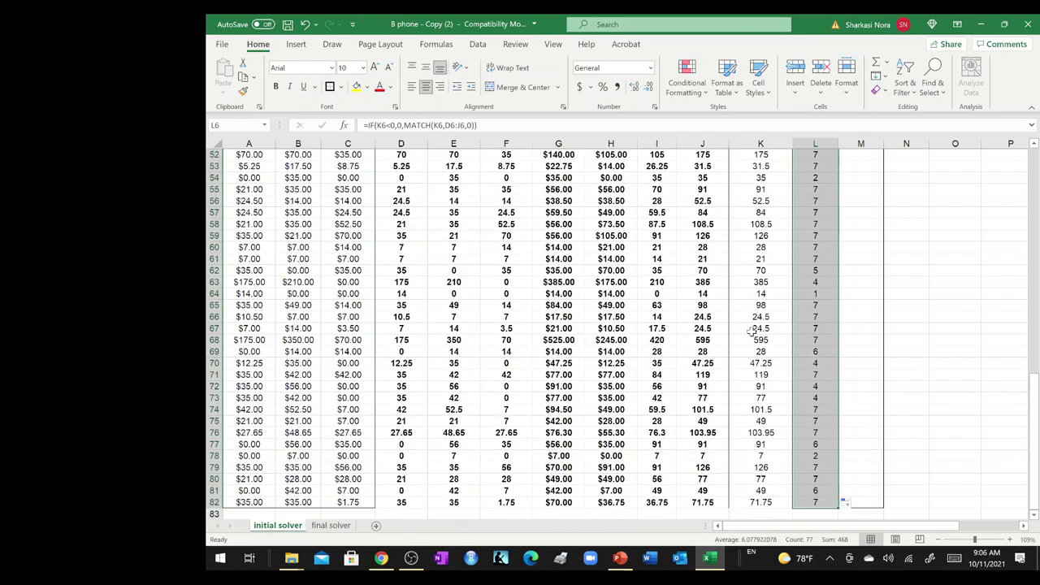
scroll(752, 331, up, 14)
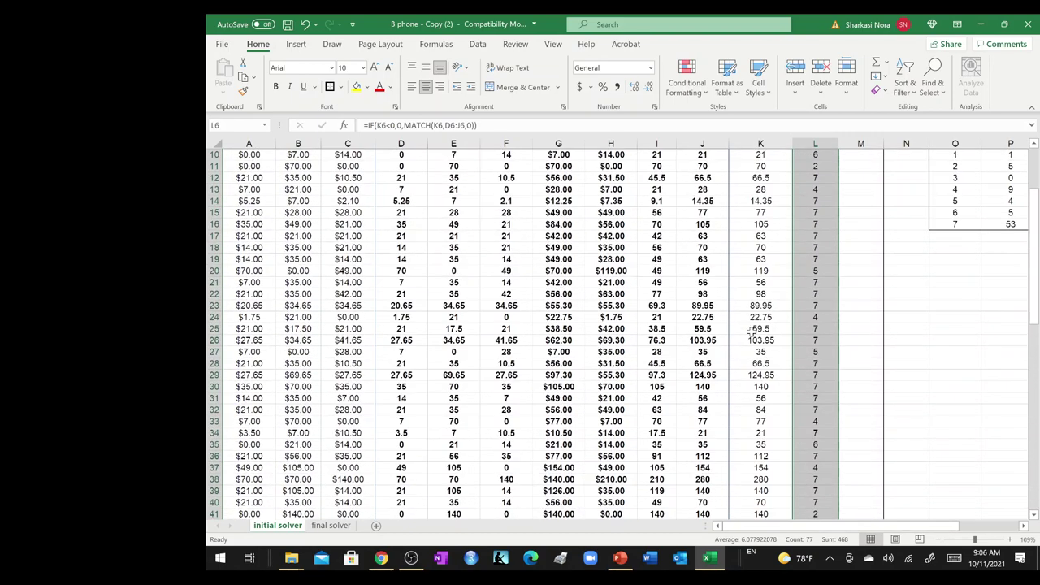
scroll(752, 332, up, 3)
Examine the max surplus values from K6 down alongside the empty price cells D4:J4.
drag(759, 236, 746, 402)
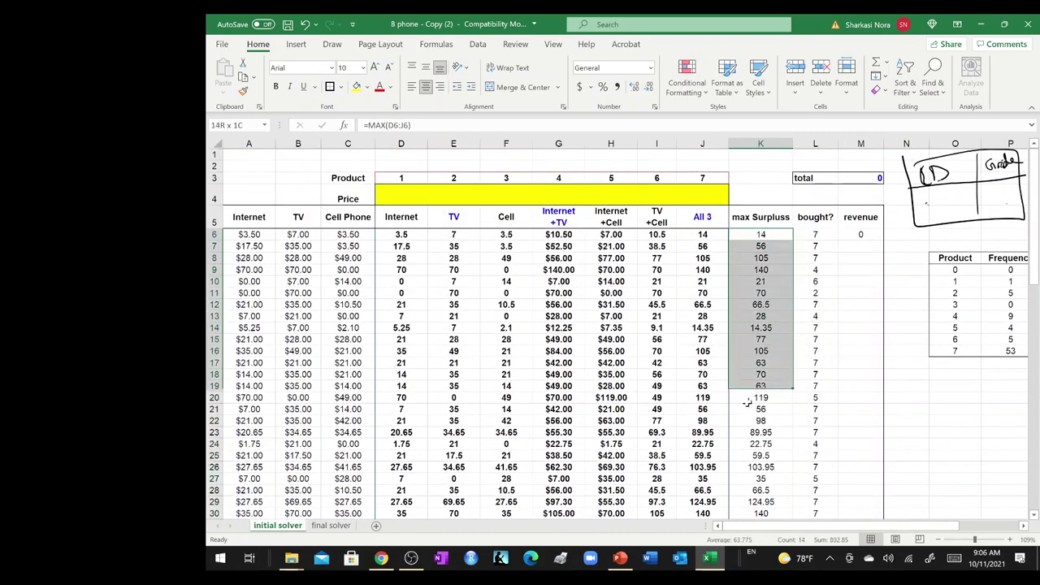
click(757, 246)
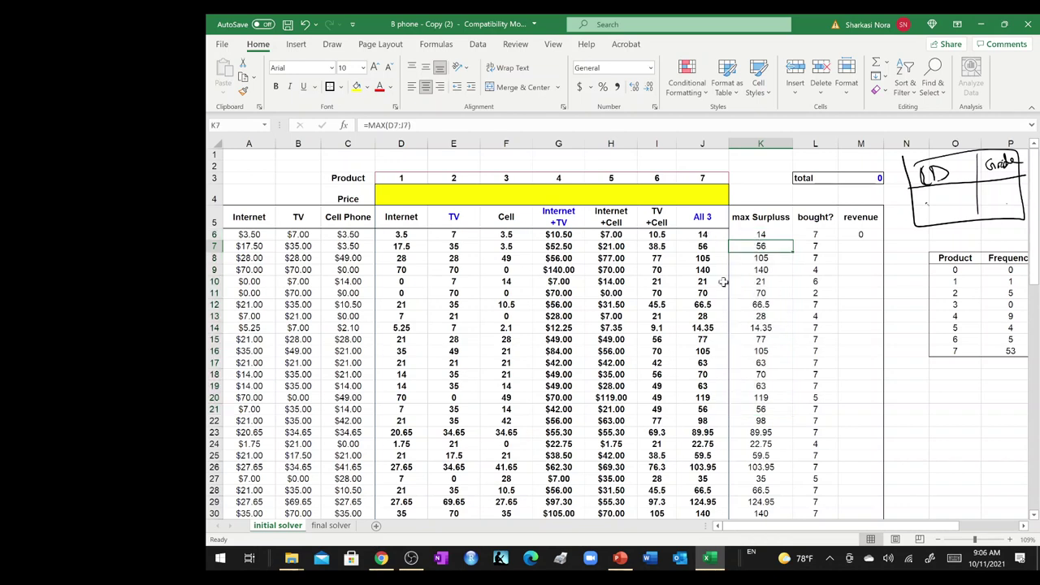
click(698, 190)
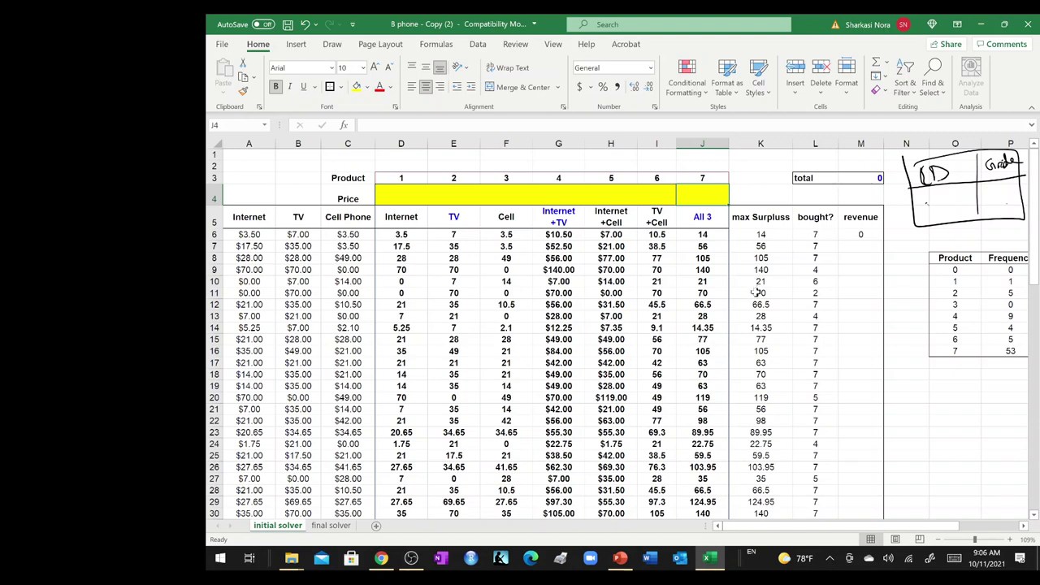
drag(403, 200, 708, 200)
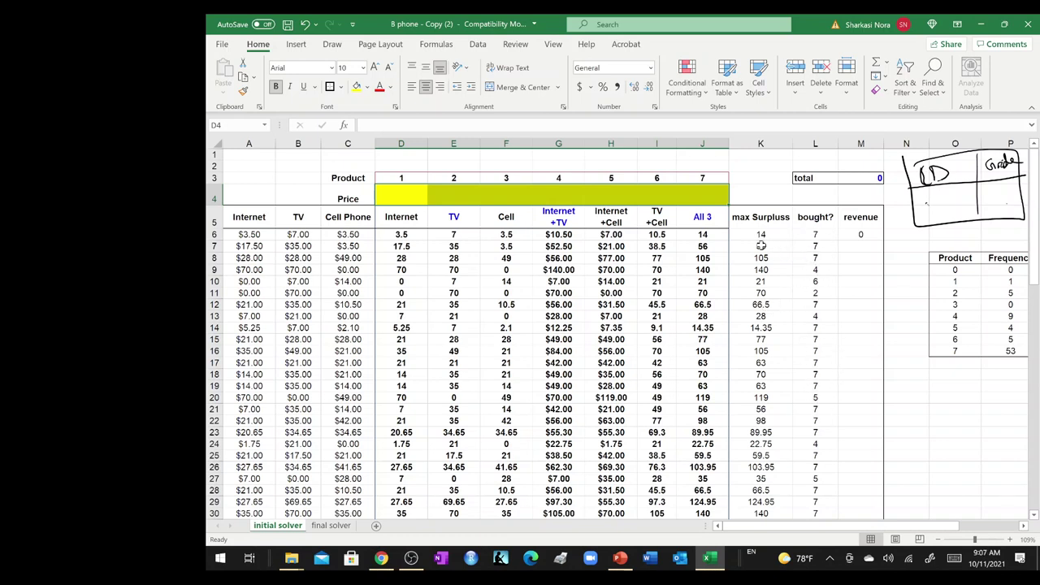
Review the revenue HLOOKUP formula in M6 against its product and price lookup range D3:J4.
click(859, 235)
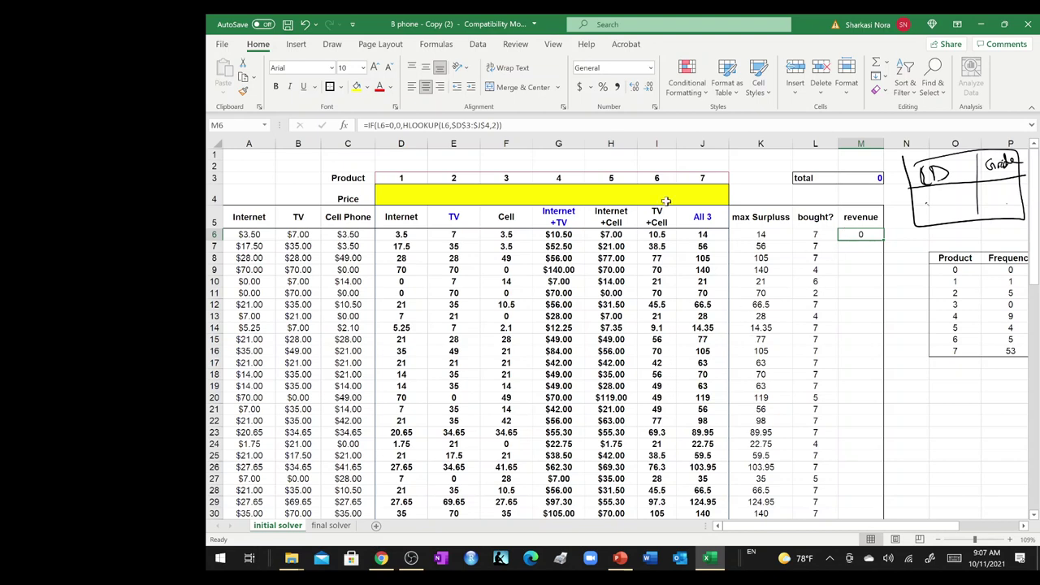
drag(417, 193, 706, 192)
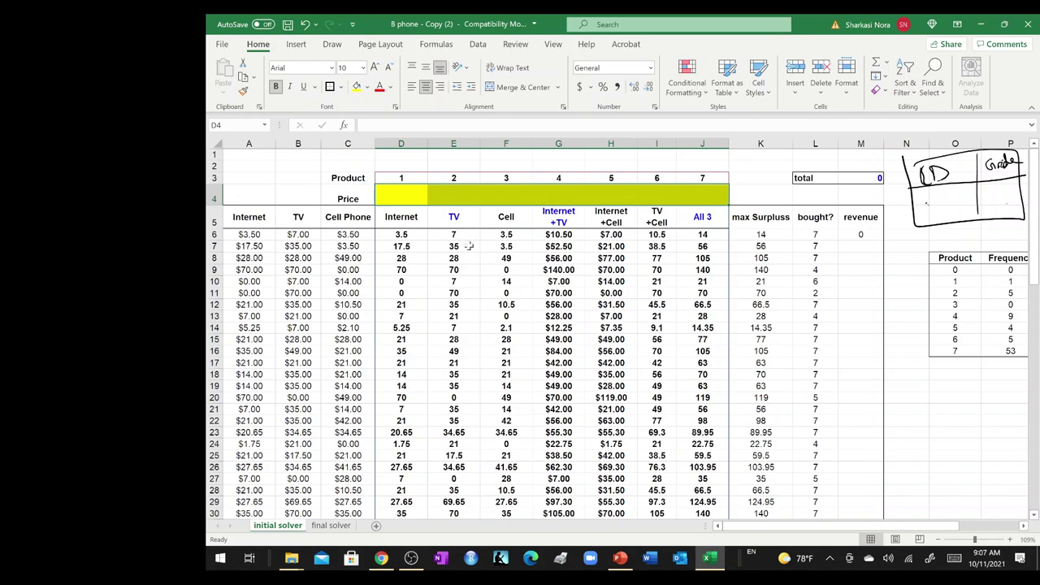
click(864, 235)
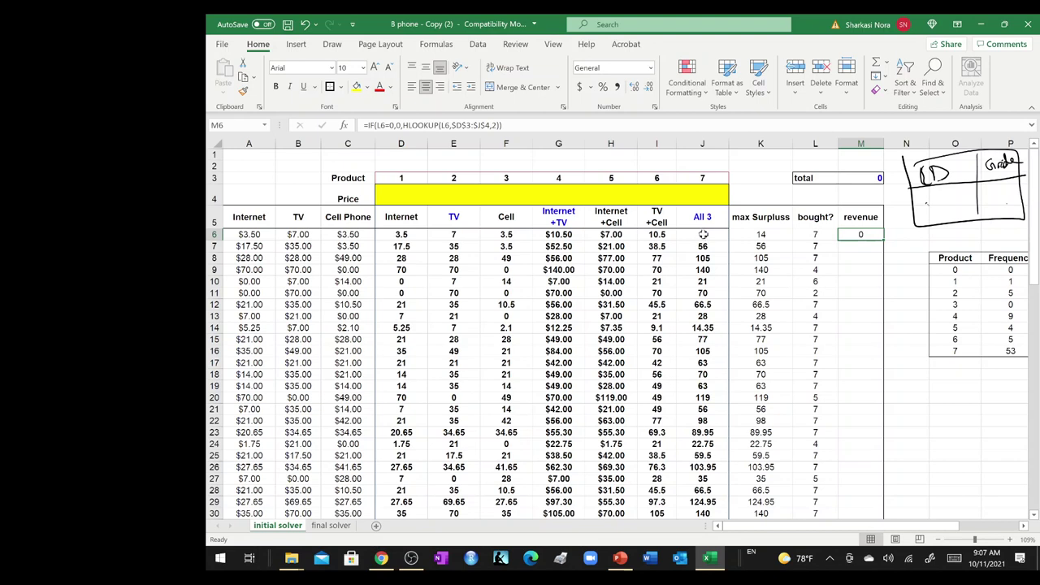
click(703, 191)
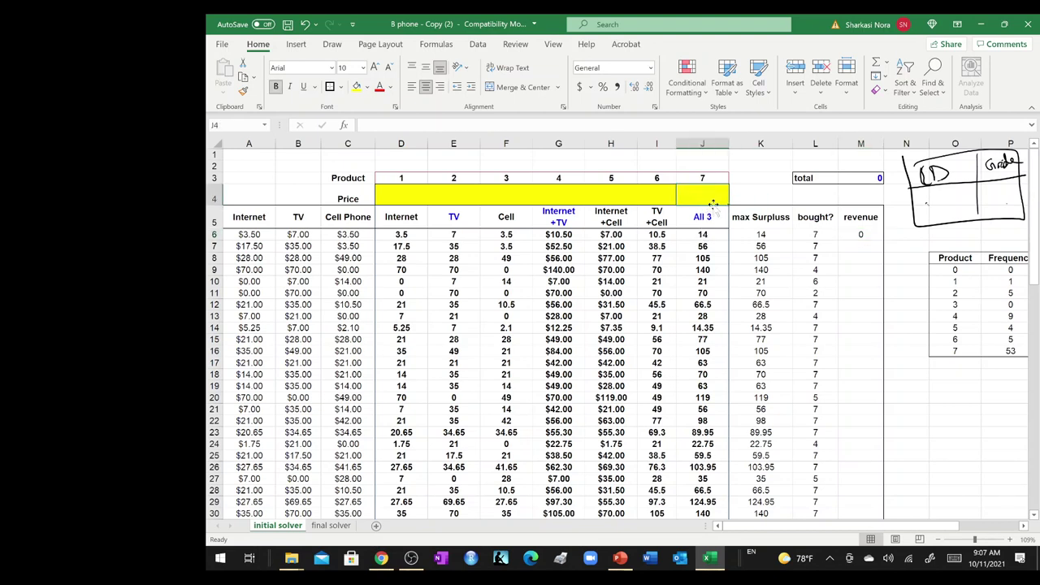
drag(715, 179, 392, 191)
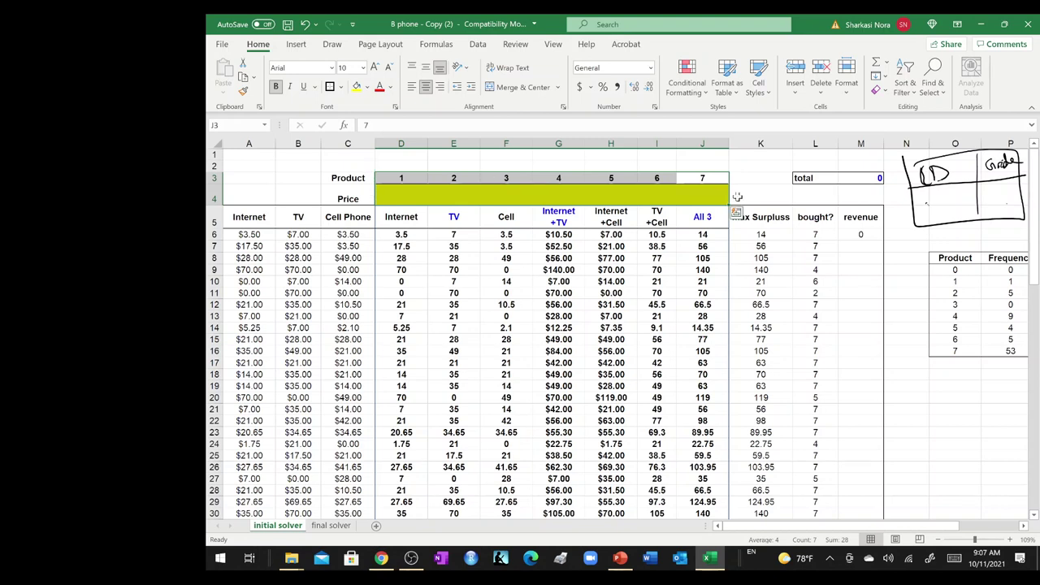
Review the zero condition and lookup arguments of the revenue formula in M6 against the price row.
click(698, 196)
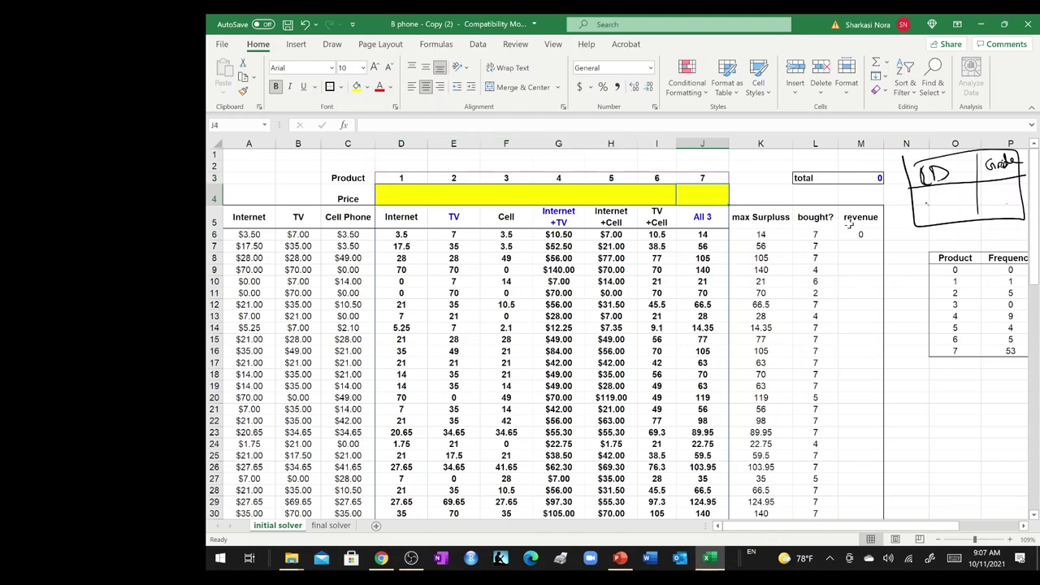
double_click(876, 237)
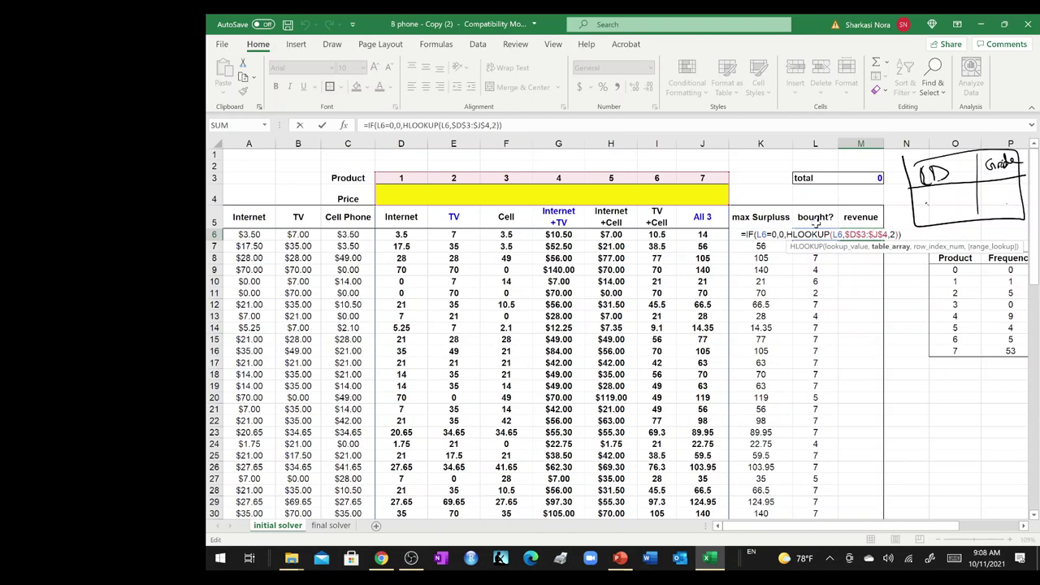
key(ctrl+Return)
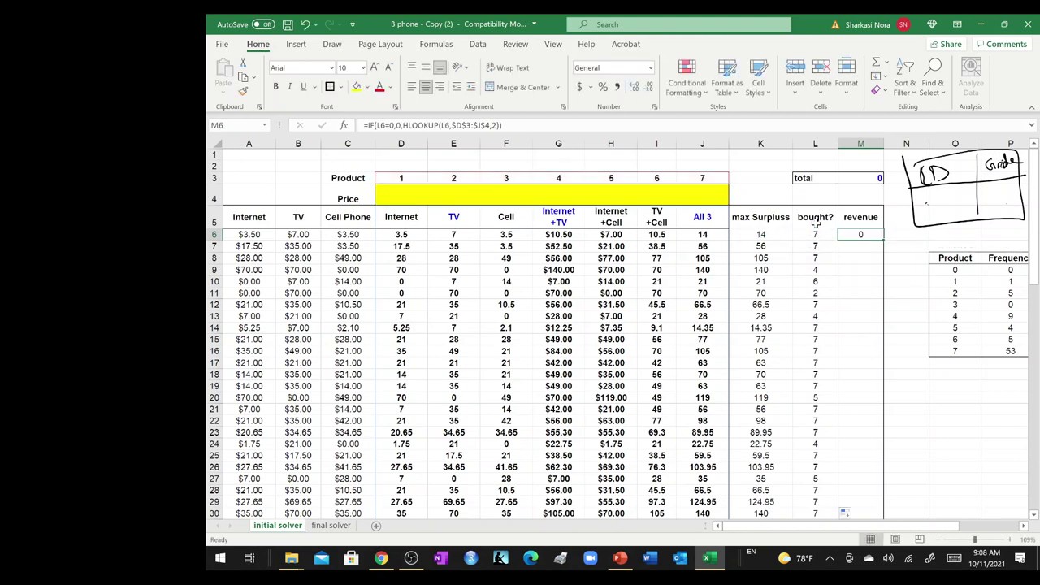
Start a VLOOKUP formula in N6 with L6 as the lookup value and D3:J4 as the table array.
click(902, 232)
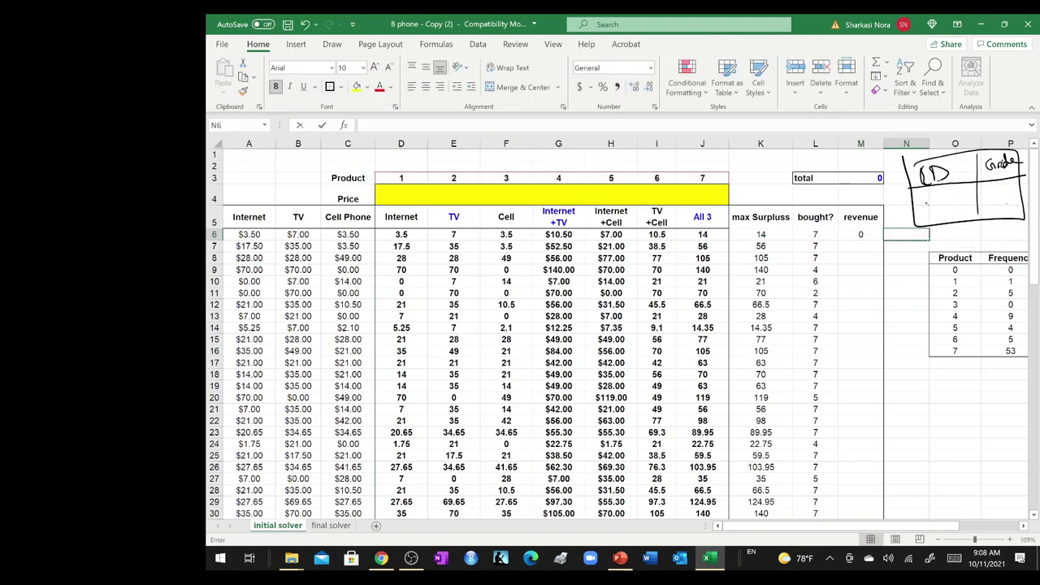
text(=)
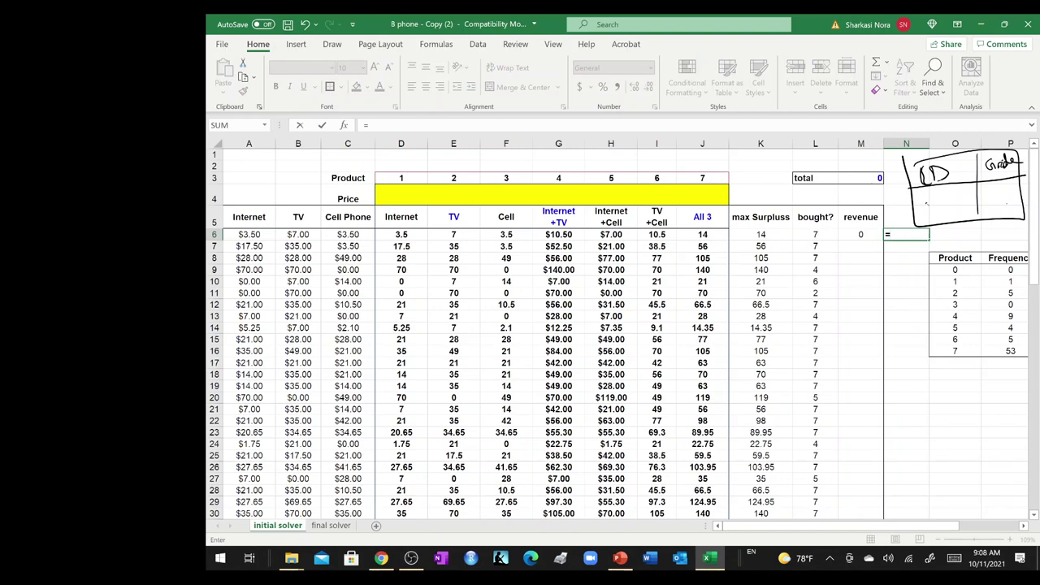
text(Vlookup)
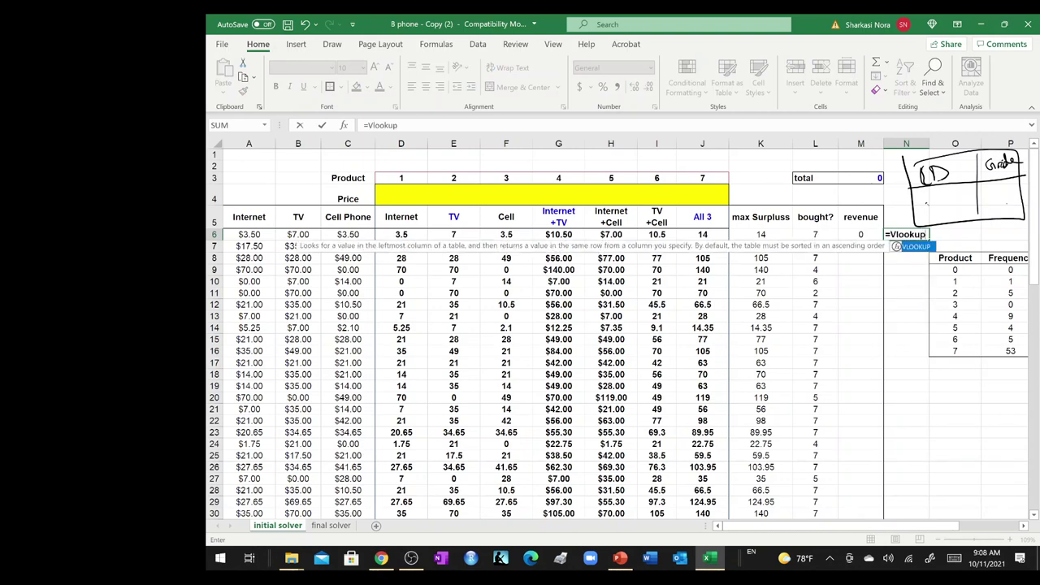
text(()
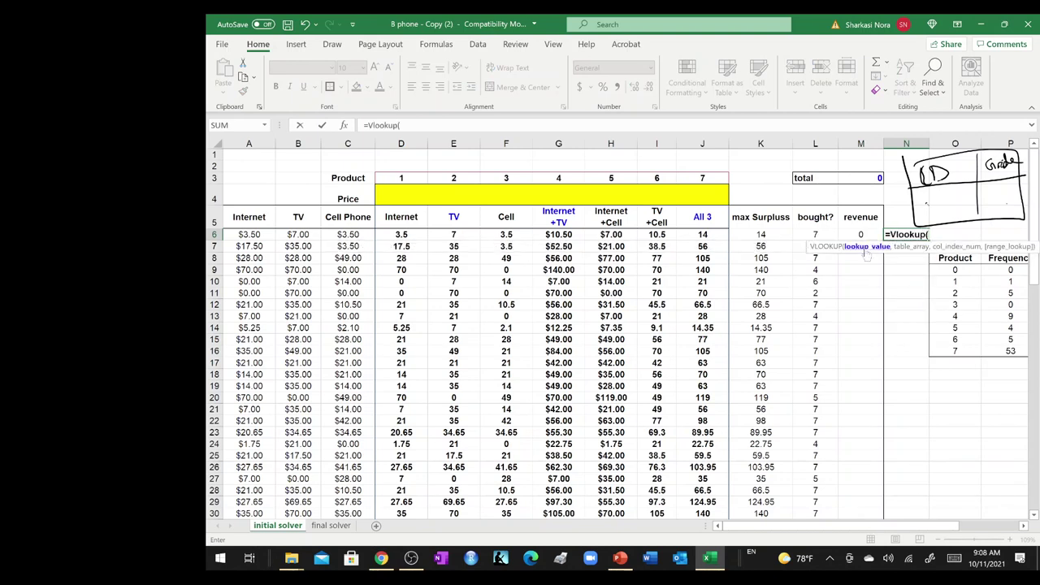
click(812, 234)
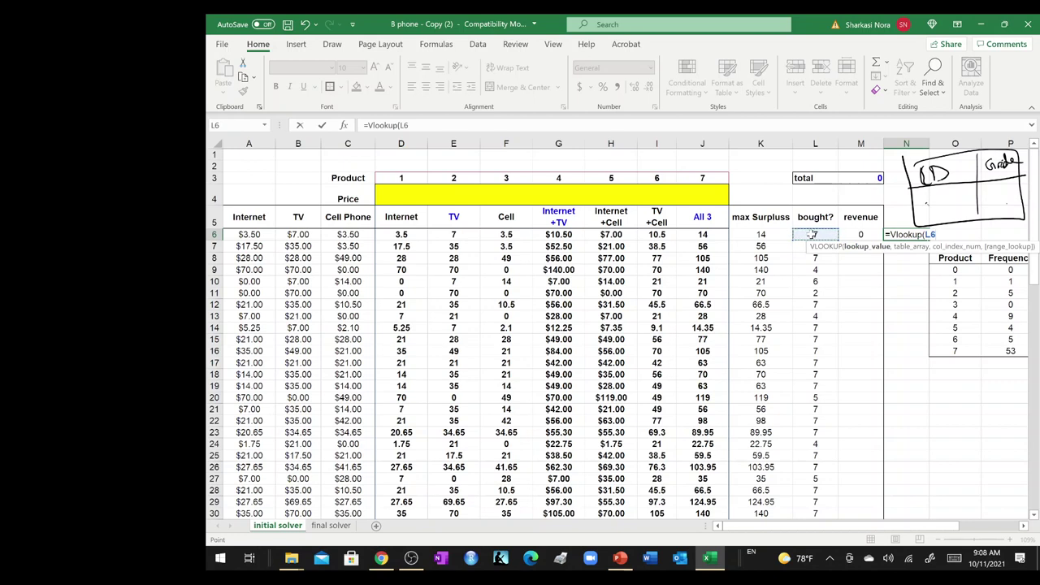
text(,)
drag(390, 182, 706, 200)
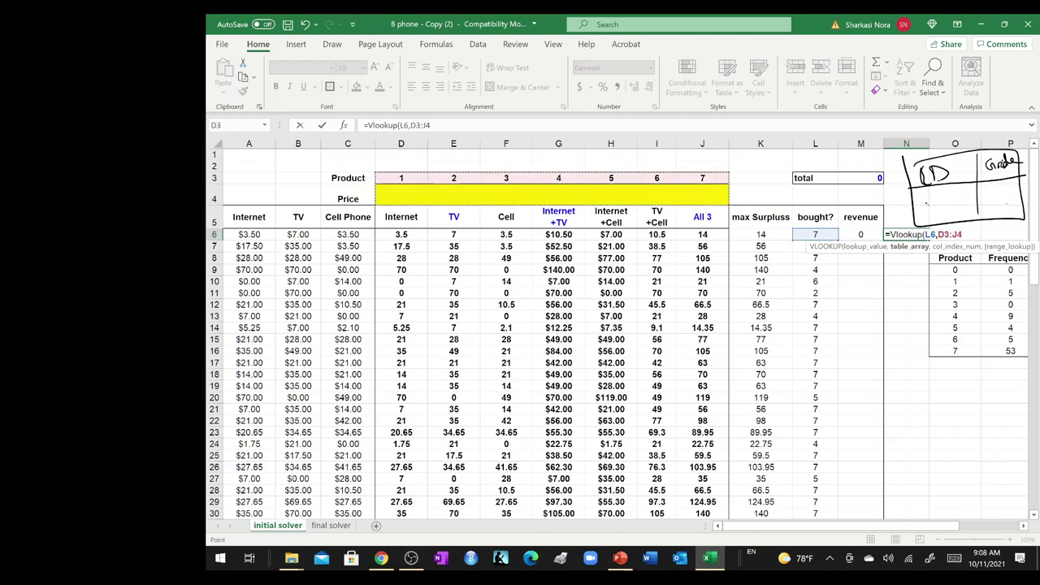
Make N6's table range absolute as $D$3:$J$4 and complete the VLOOKUP with column index 2.
key(F2)
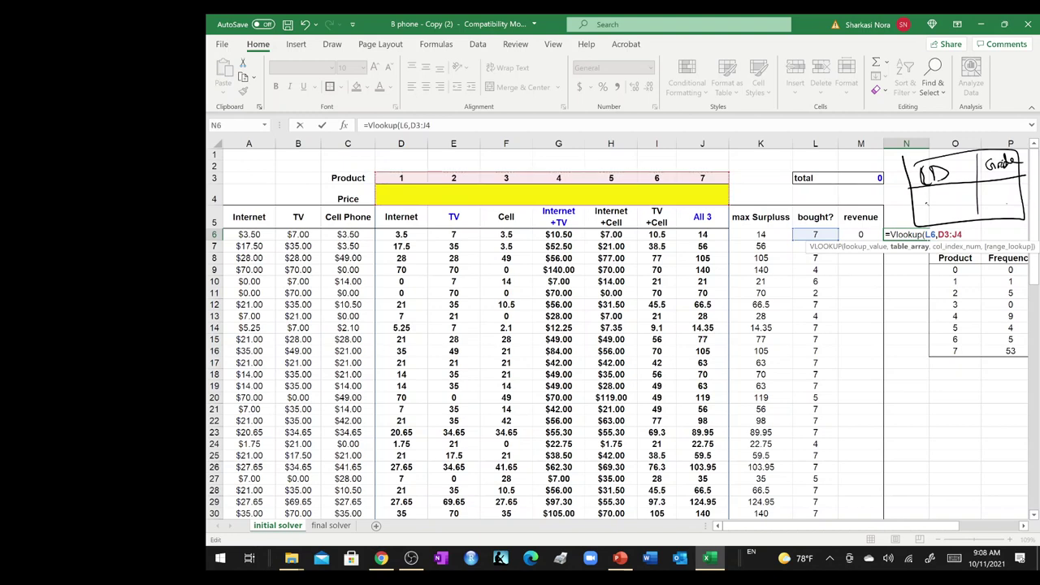
text($)
key(Right)
text($)
key(Right)
key(Right)
text($)
key(Right)
text($4,)
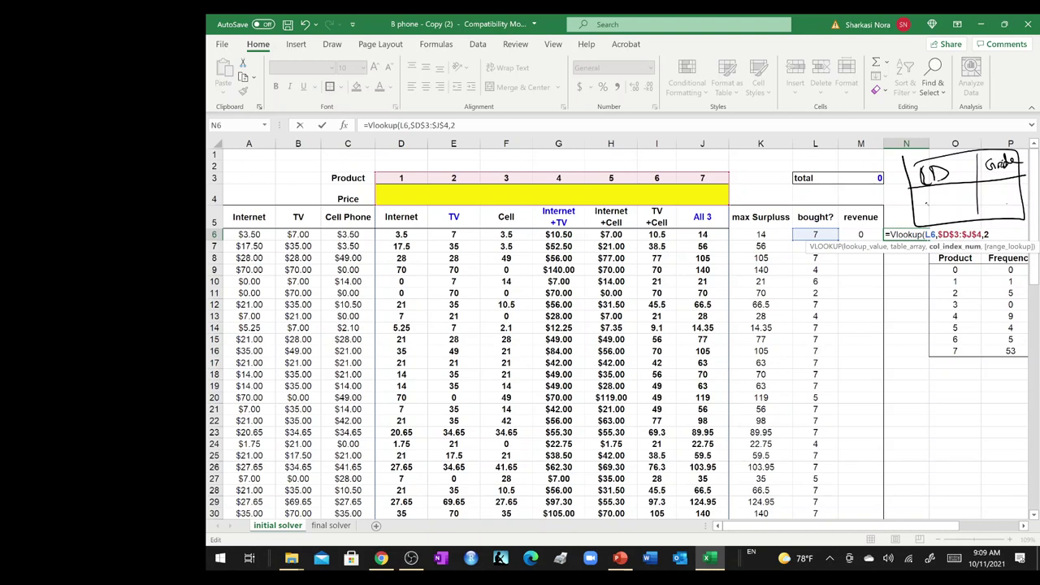
text())
key(Return)
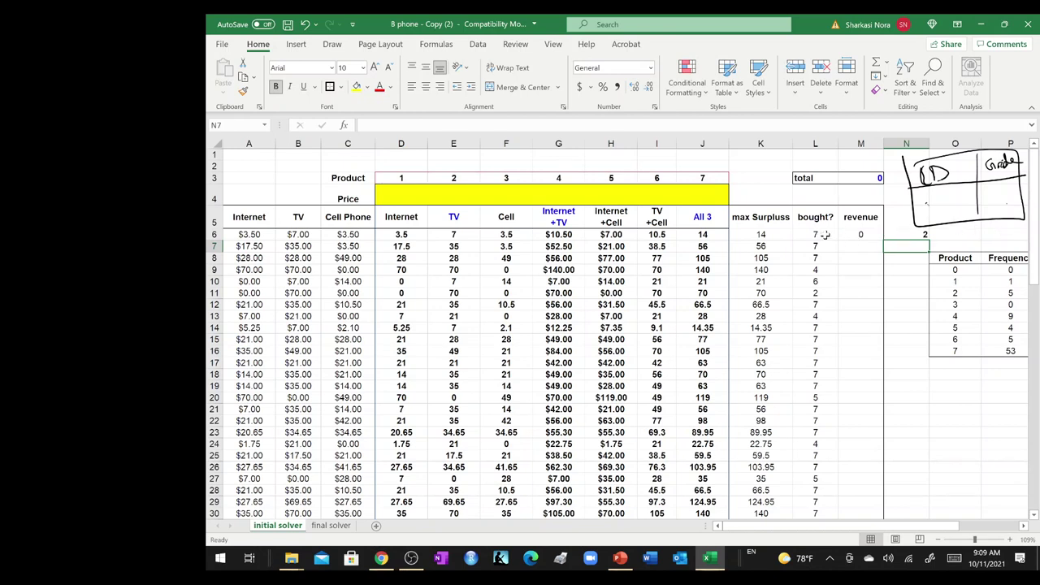
Compare the formulas in M6 and N6, and set the column index in N6's VLOOKUP to 1.
click(865, 235)
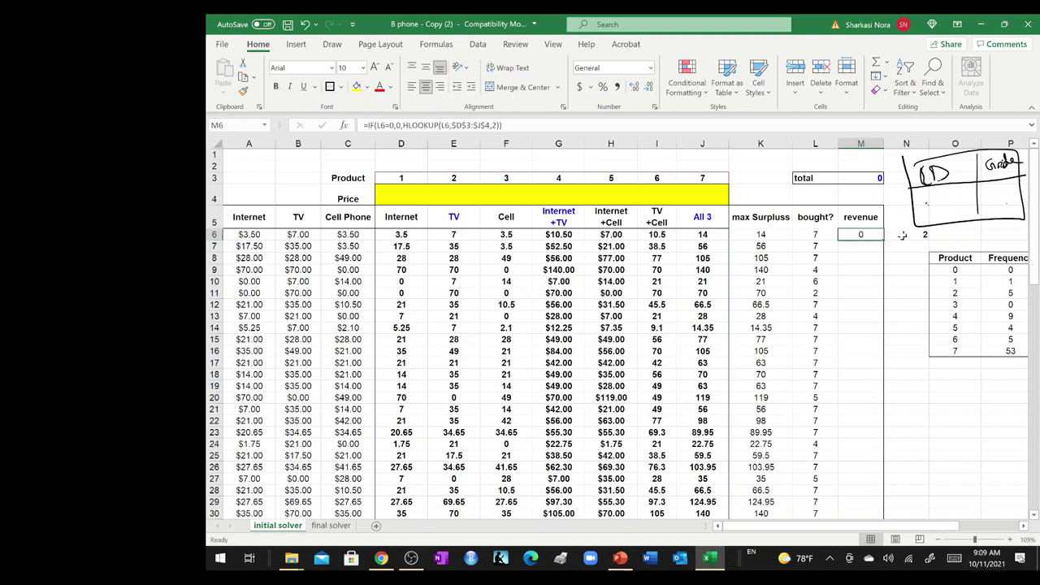
click(903, 235)
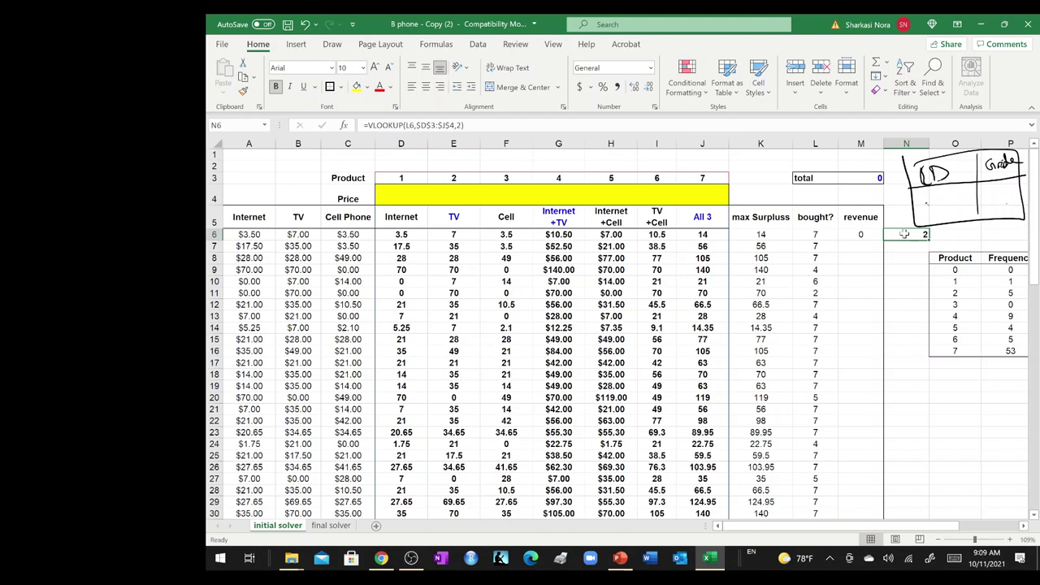
double_click(905, 234)
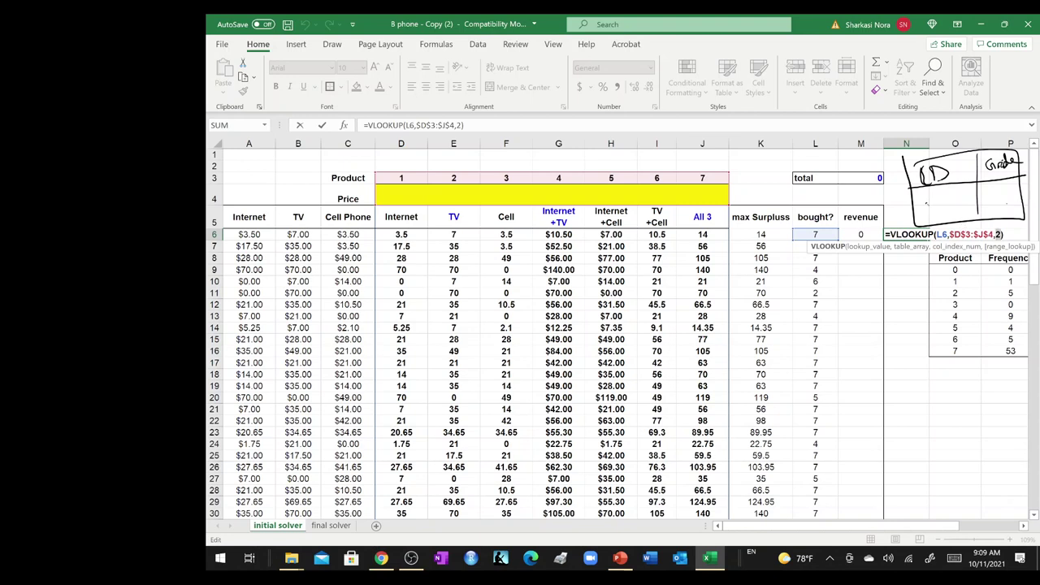
key(BackSpace)
text(1)
key(Return)
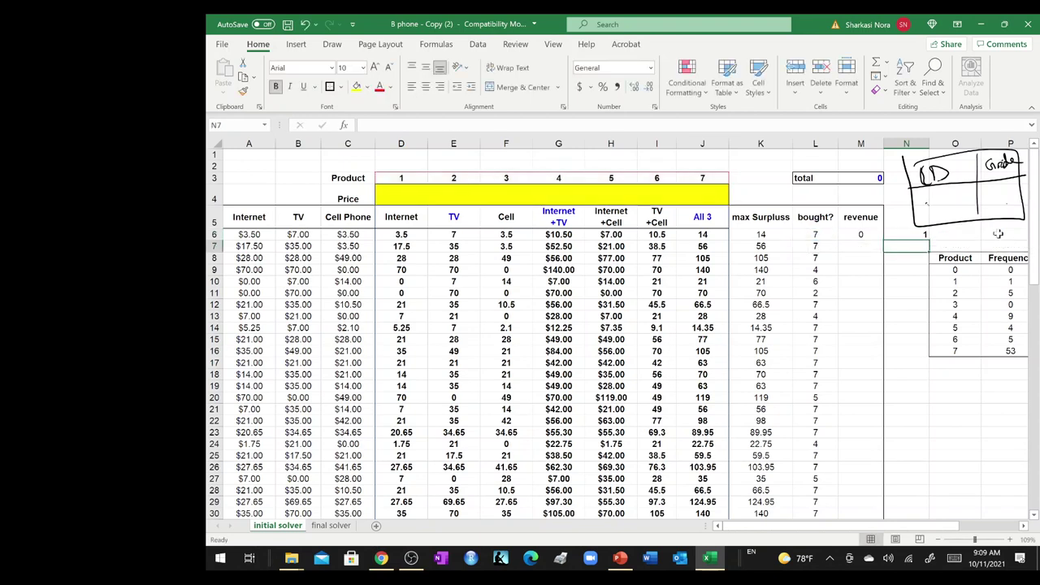
Change N6's function to HLOOKUP with row index 2, giving =HLOOKUP(L6,$D$3:$J$4,2).
double_click(925, 234)
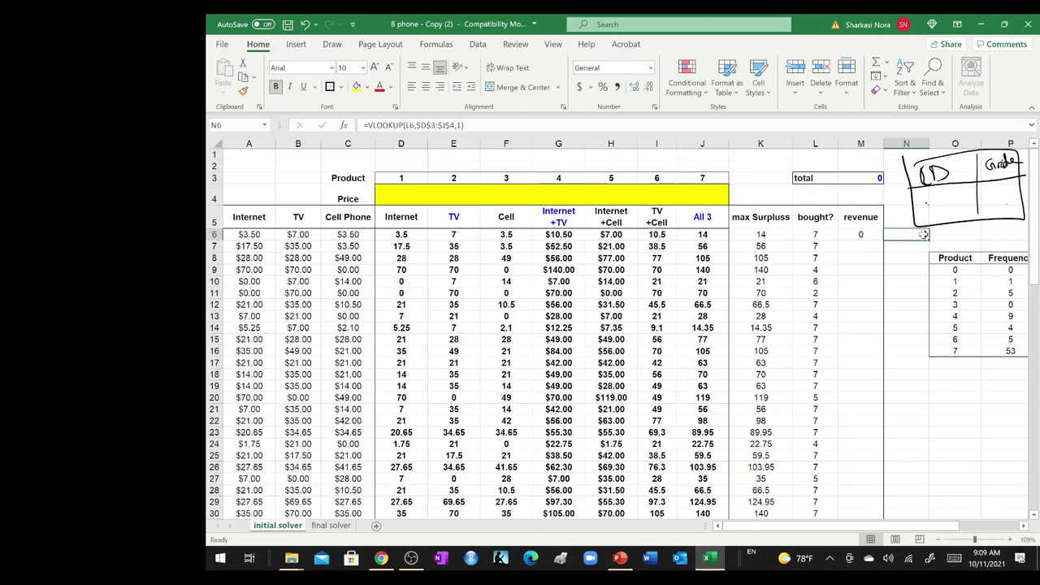
double_click(998, 234)
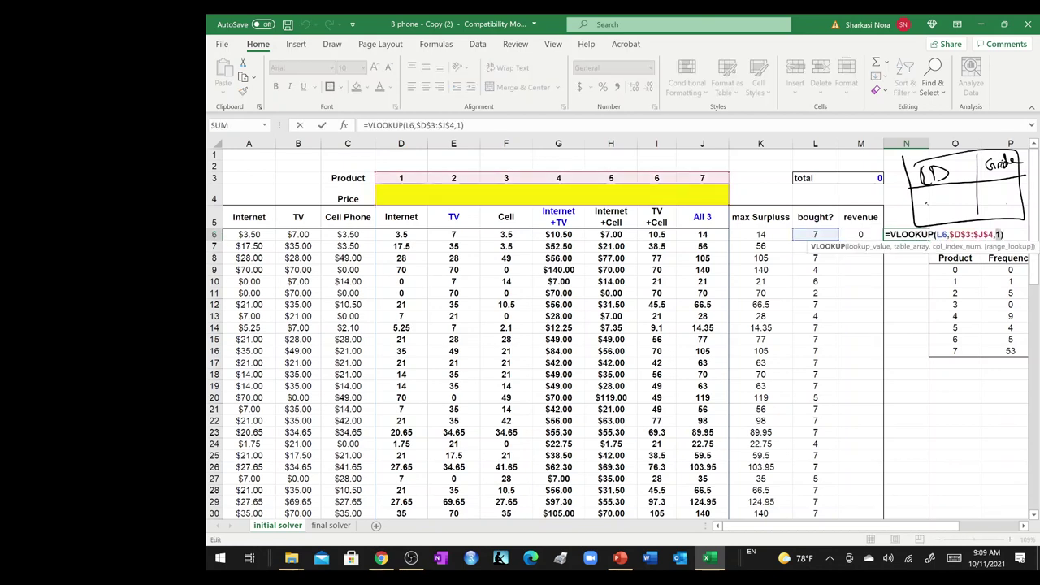
click(1000, 234)
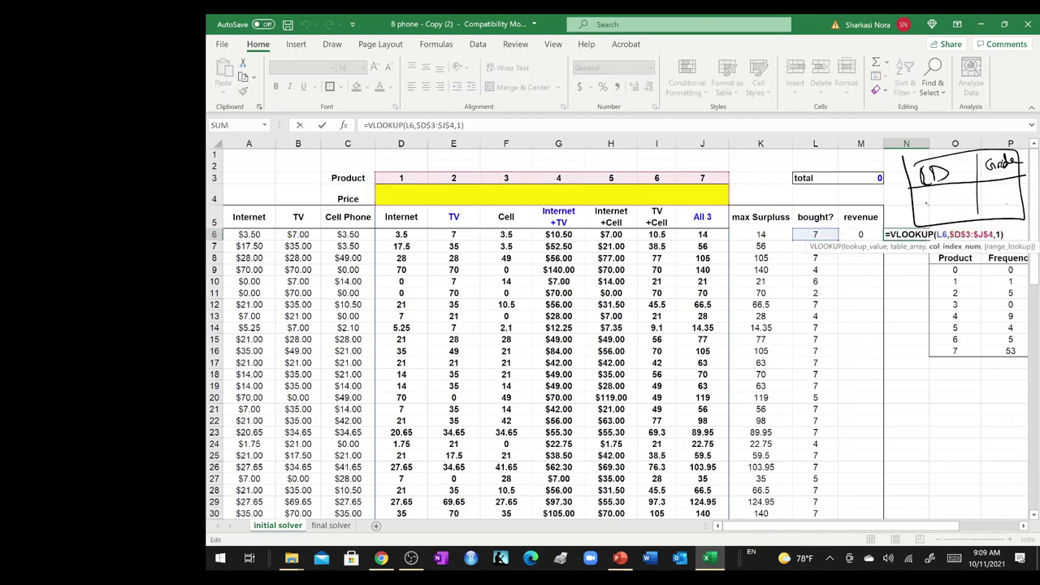
click(890, 234)
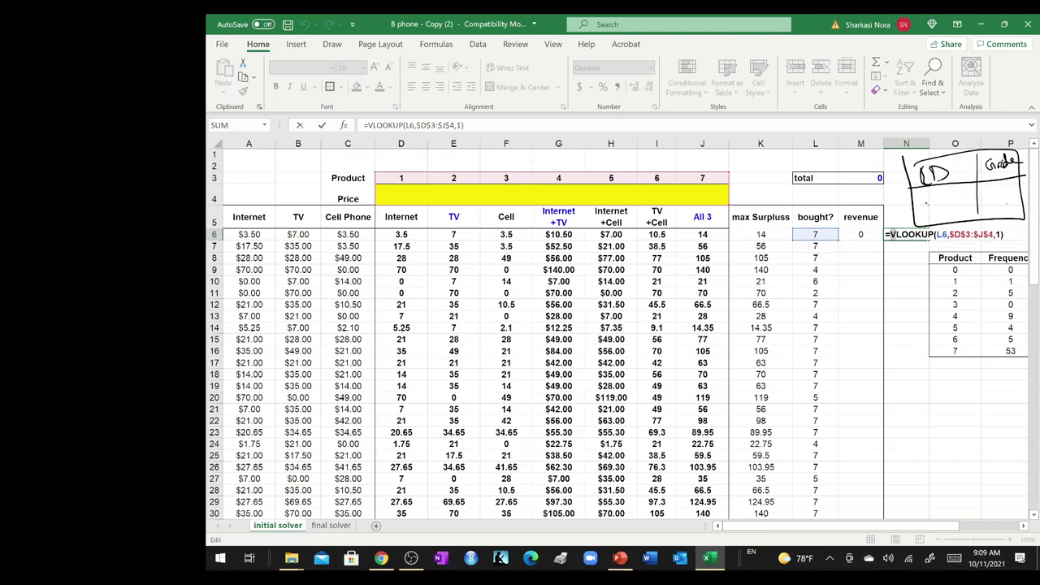
key(Delete)
text(H)
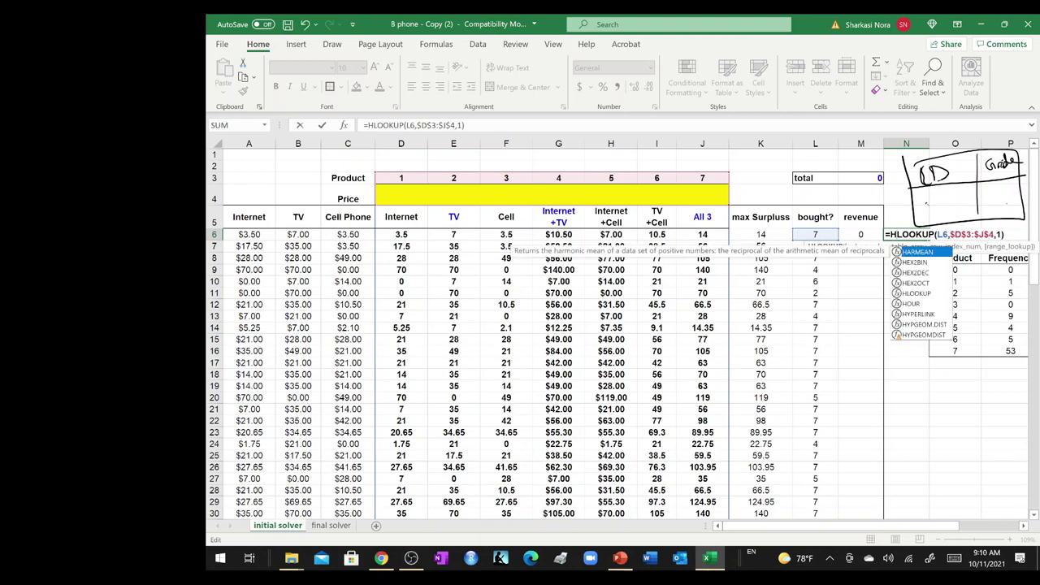
key(Escape)
key(Left)
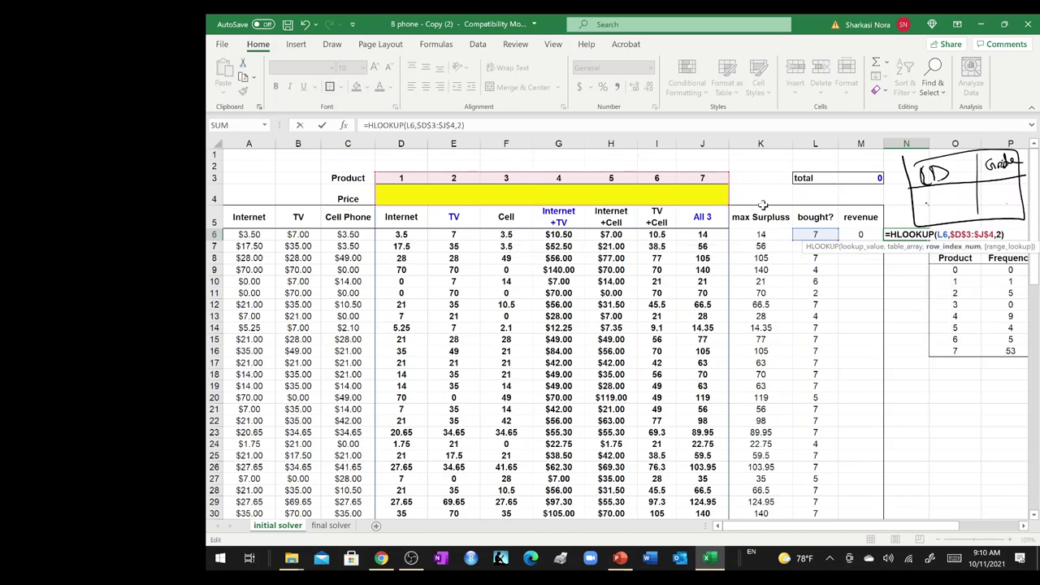
key(Return)
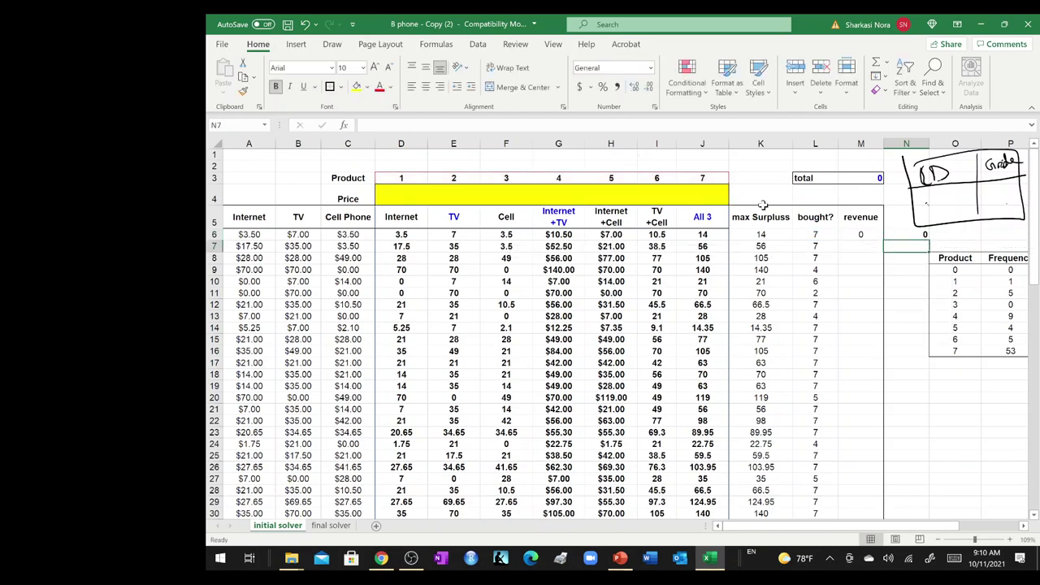
Try XLOOKUP as the function in N6's formula, and restore HLOOKUP with the same arguments.
double_click(915, 234)
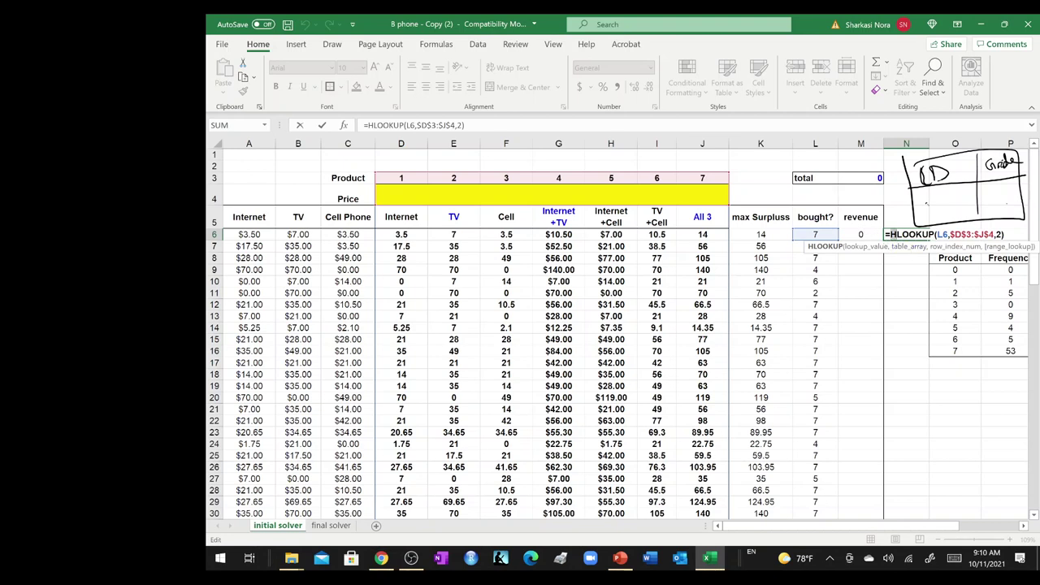
key(Return)
double_click(907, 234)
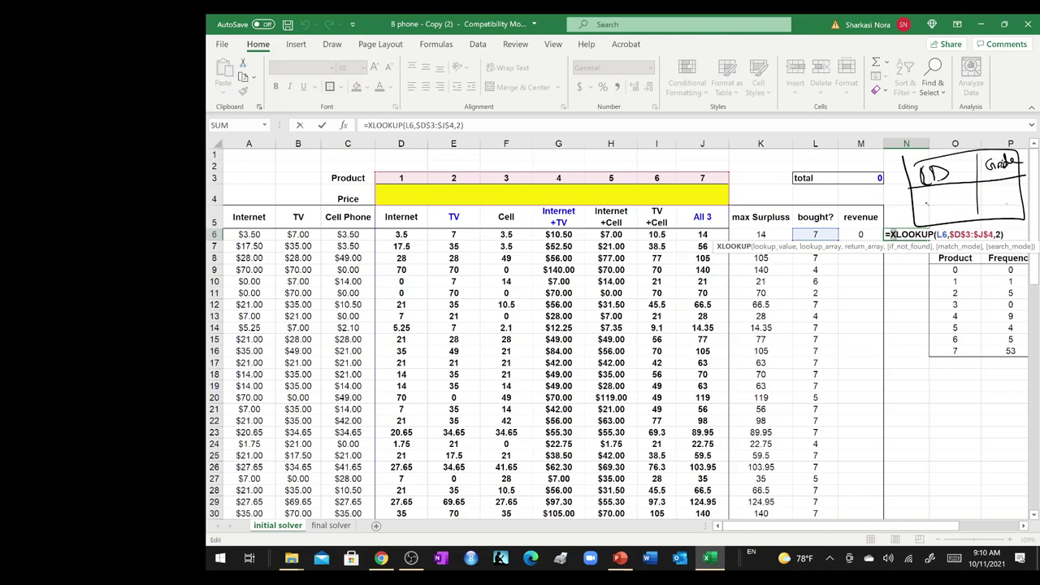
text(H)
key(ctrl+Return)
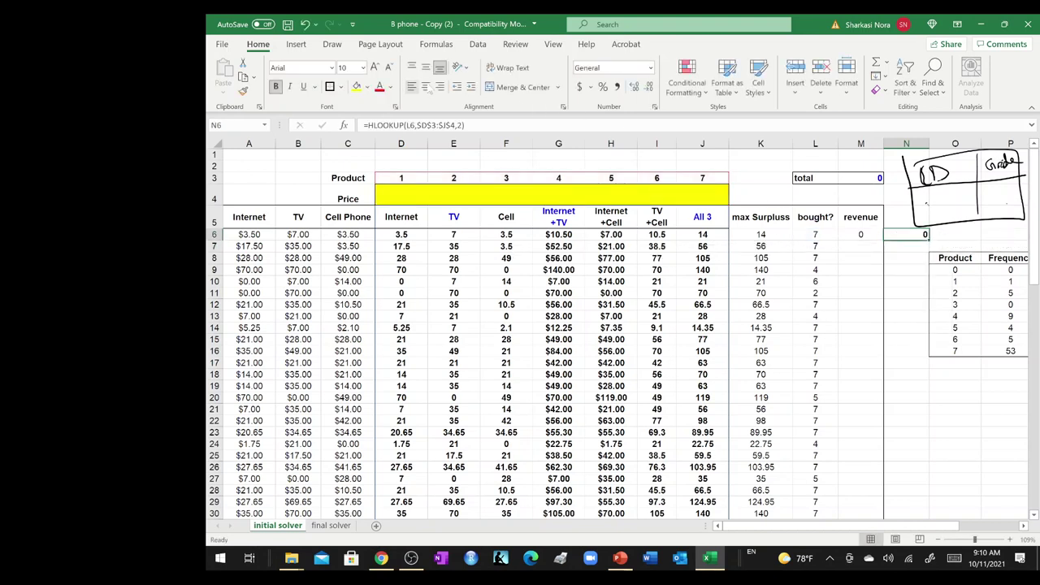
Center N6 and fill the lookup formulas in M6:N6 down all customer rows.
click(425, 87)
drag(857, 236, 904, 236)
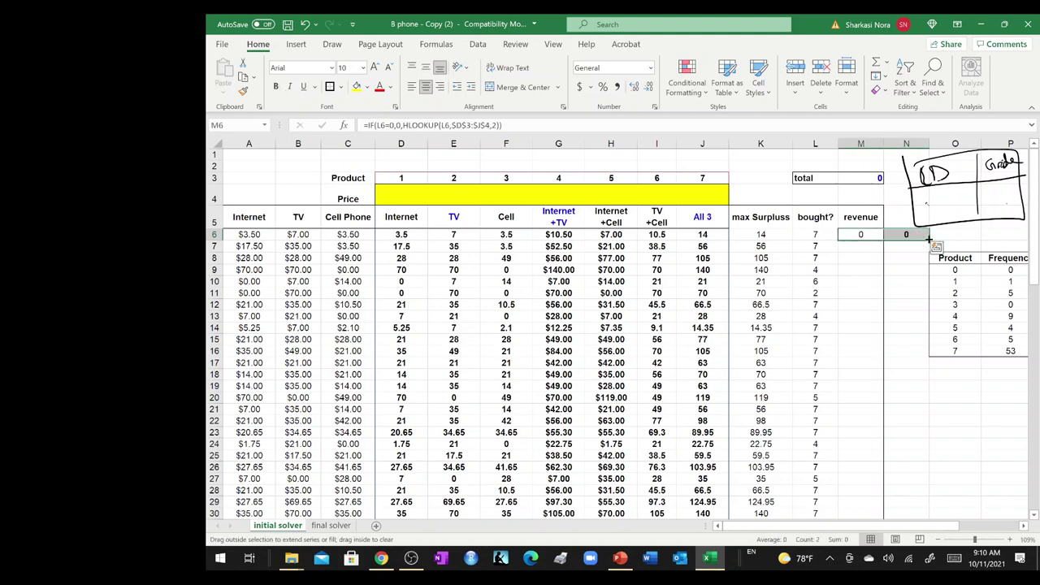
double_click(929, 238)
Review the total revenue formula in M3 and the revenue range it sums.
click(871, 178)
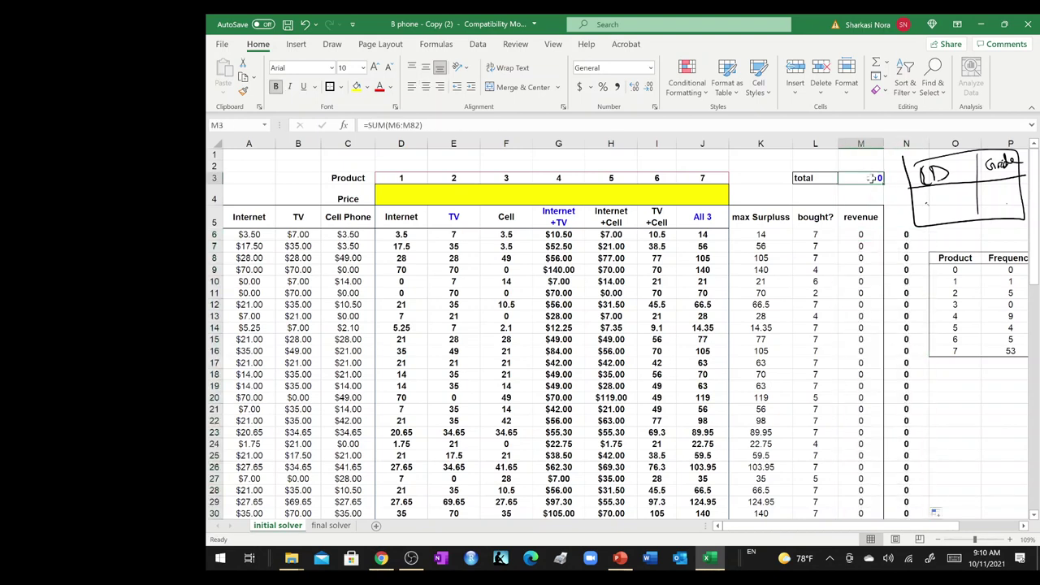
key(F2)
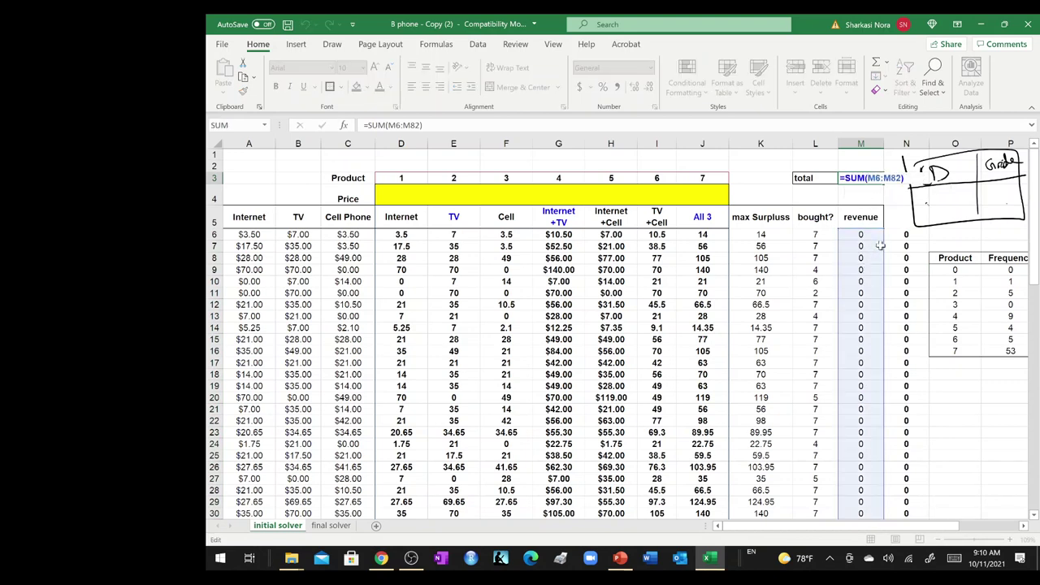
key(Escape)
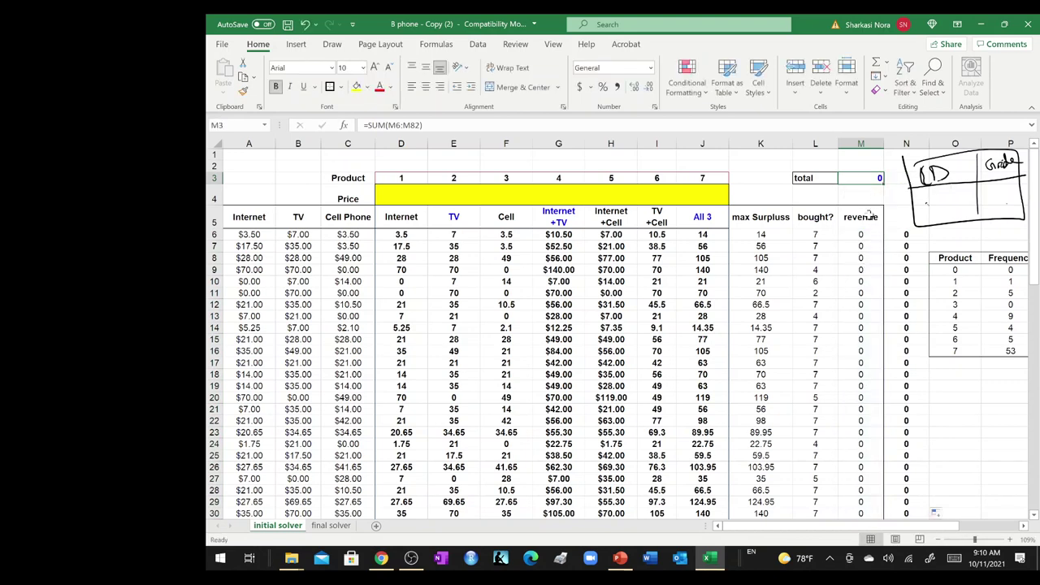
double_click(866, 178)
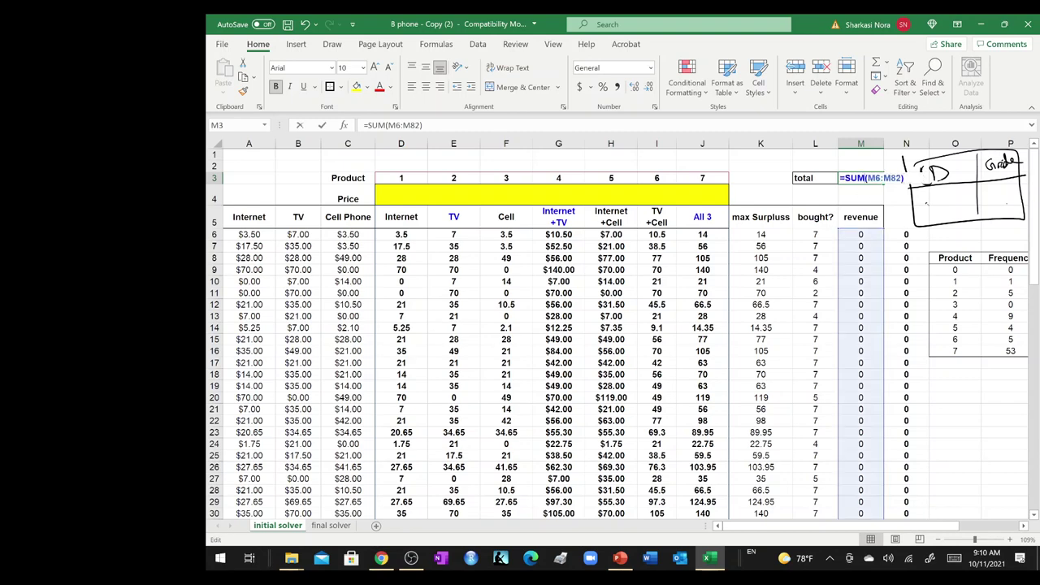
key(Escape)
Compare the plain HLOOKUP formula in N6 with the IF-wrapped HLOOKUP in the revenue cell M6.
double_click(908, 234)
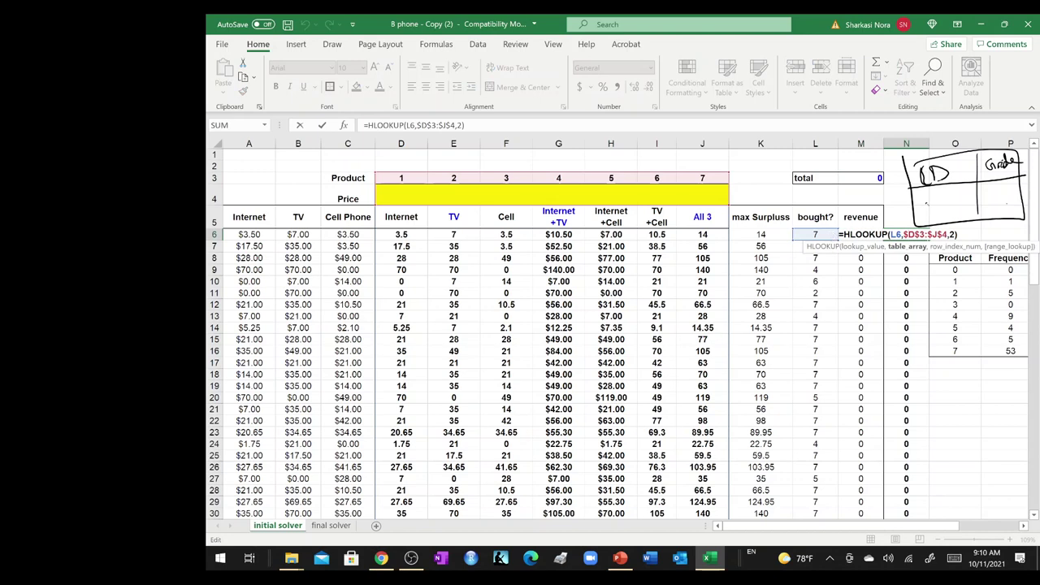
key(Escape)
double_click(851, 234)
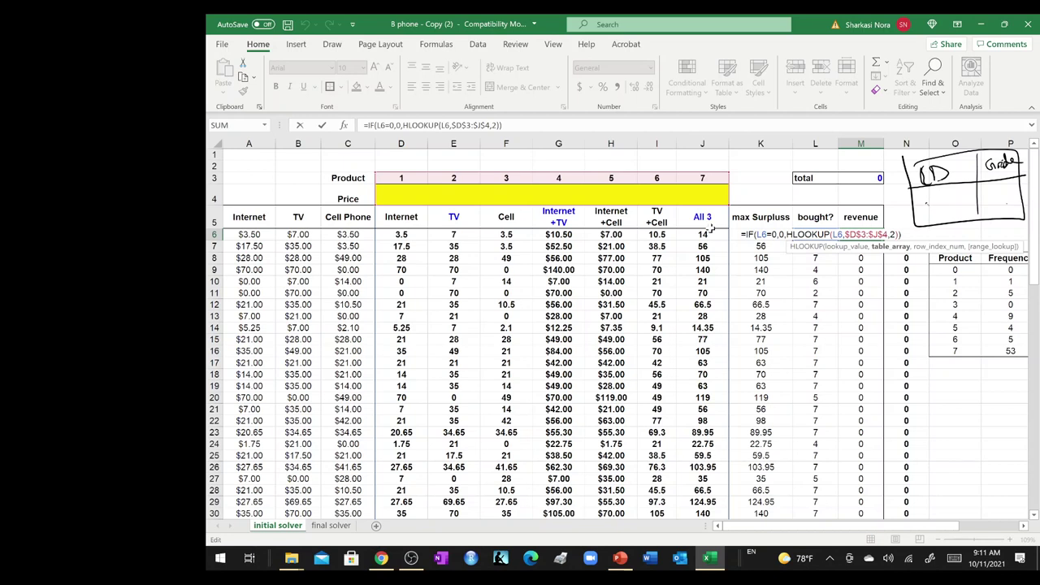
key(Escape)
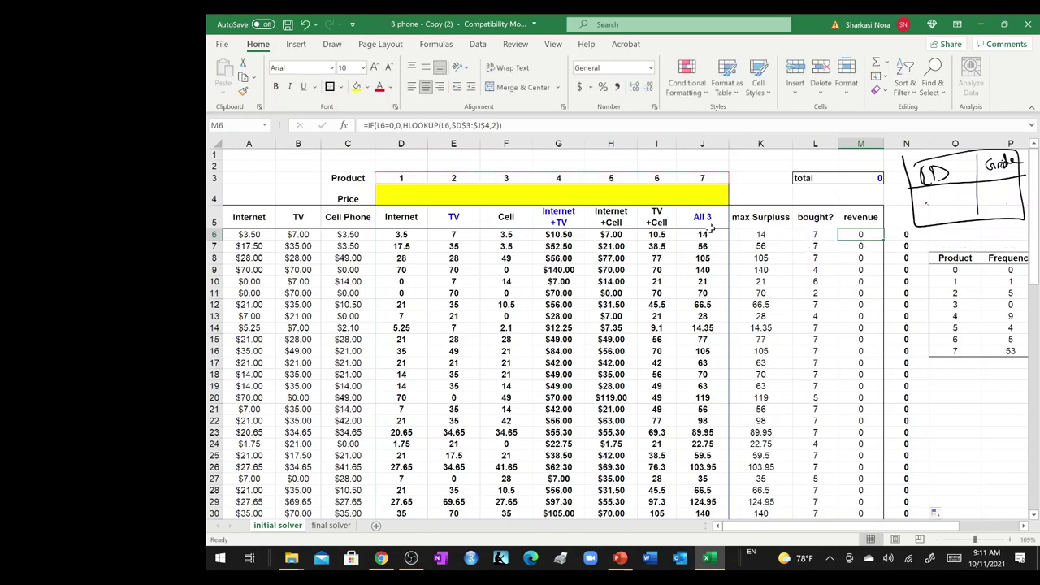
Review the bought formula in L6 alongside the revenue formula in M6, examining how each handles the no-purchase case.
double_click(810, 235)
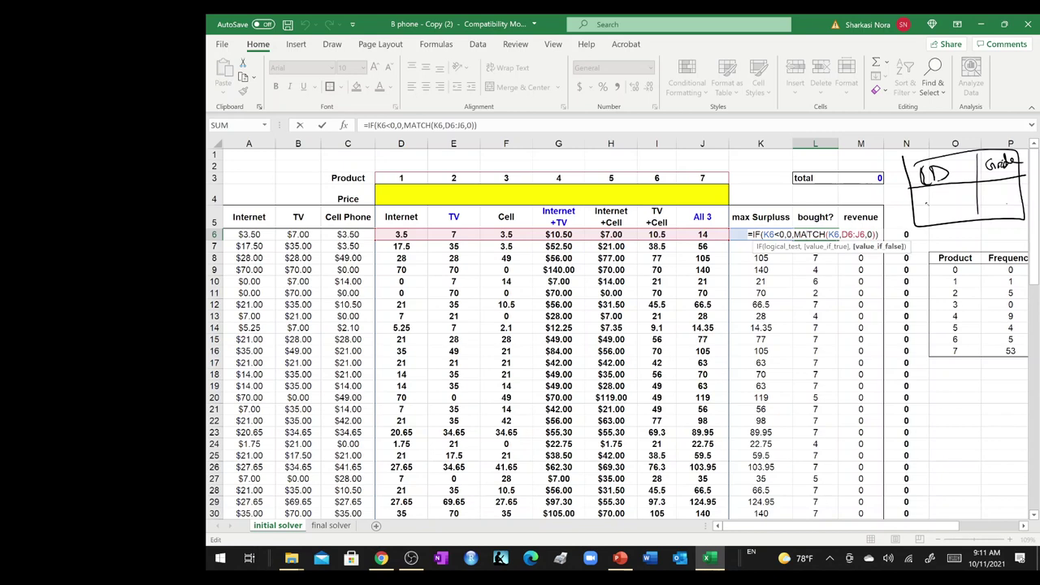
key(ctrl+Return)
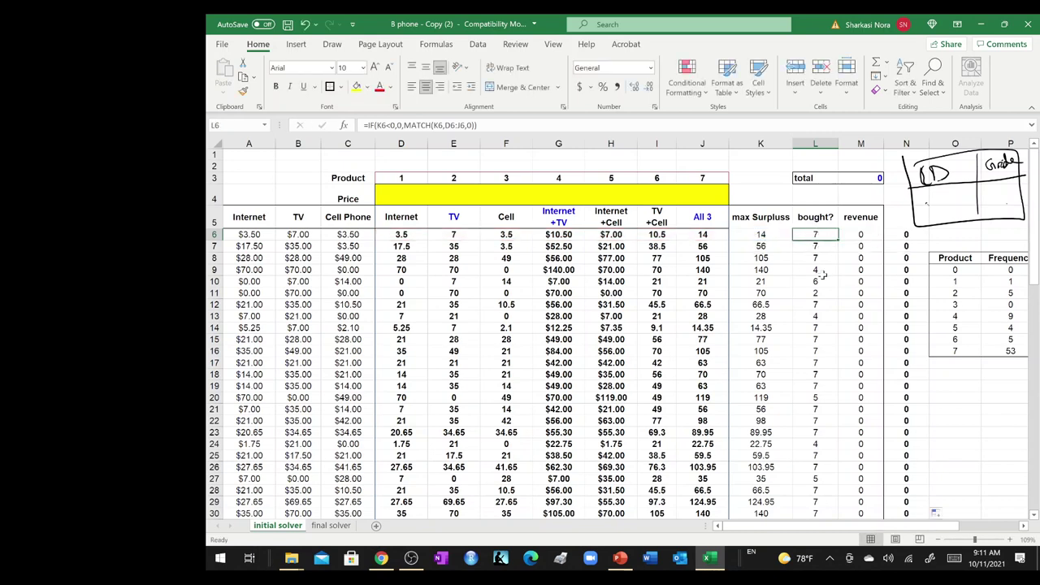
double_click(860, 234)
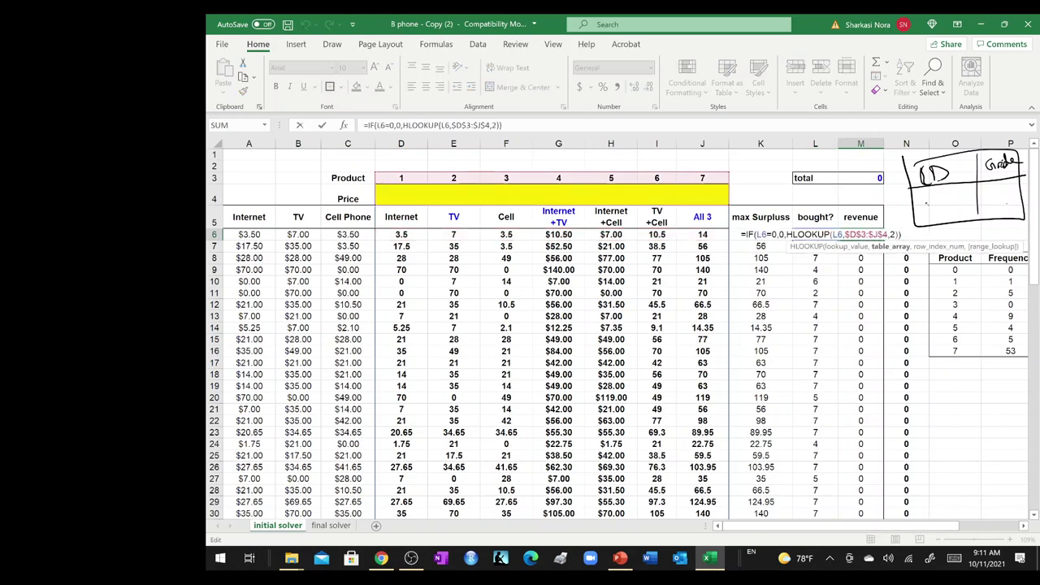
key(ctrl+Return)
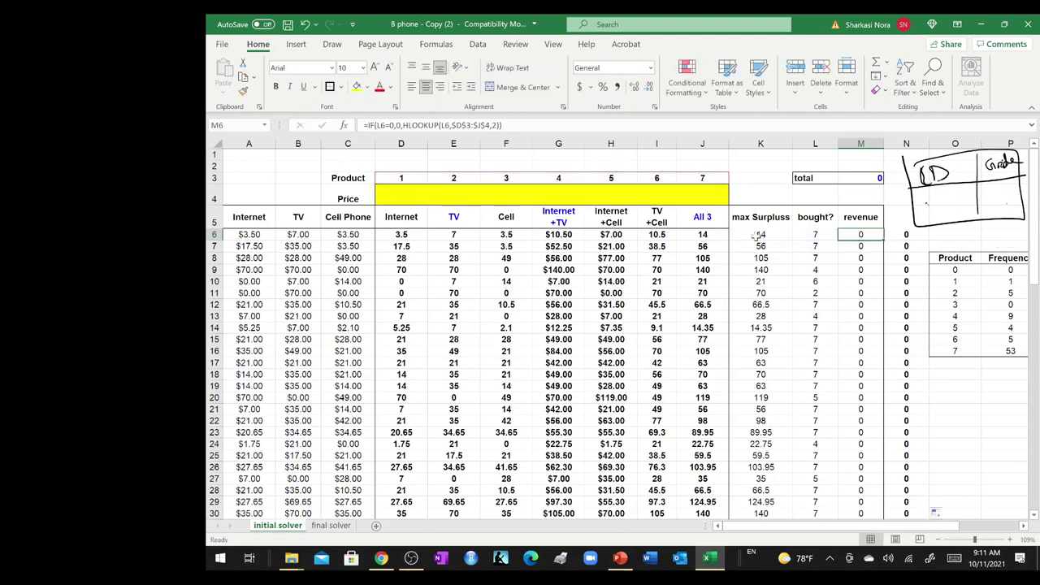
double_click(860, 234)
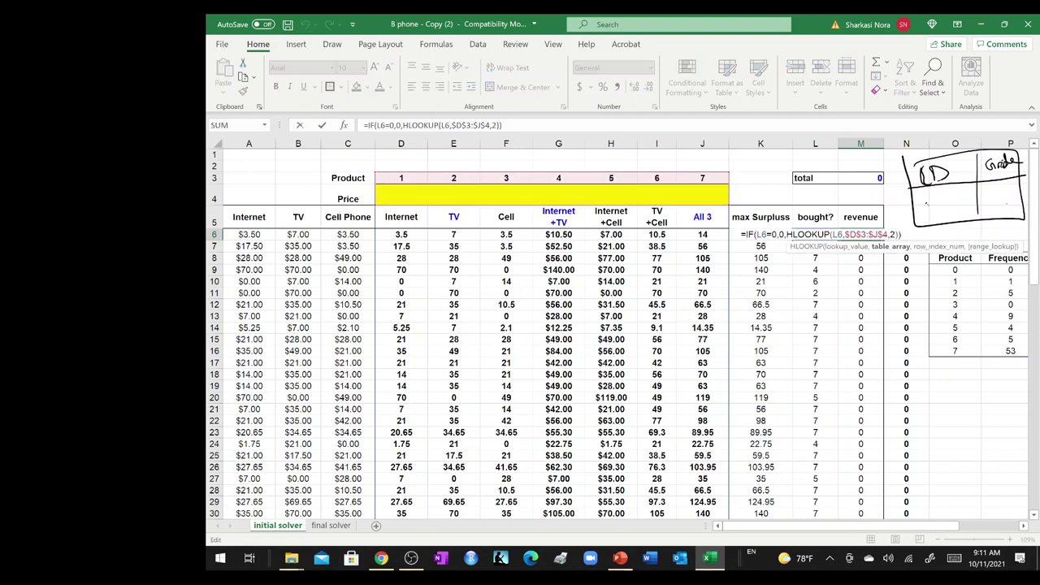
key(Escape)
double_click(817, 234)
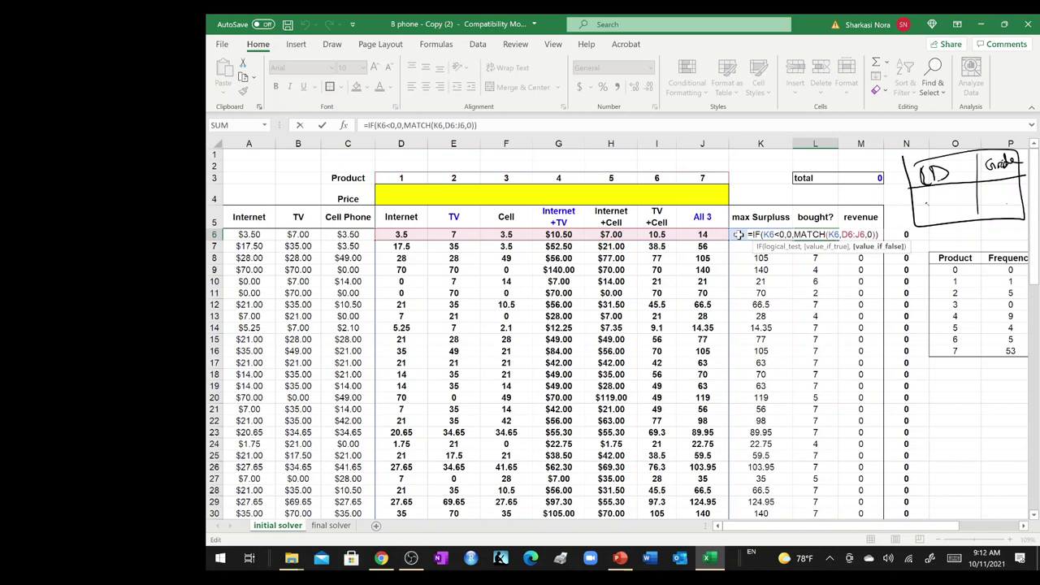
key(Tab)
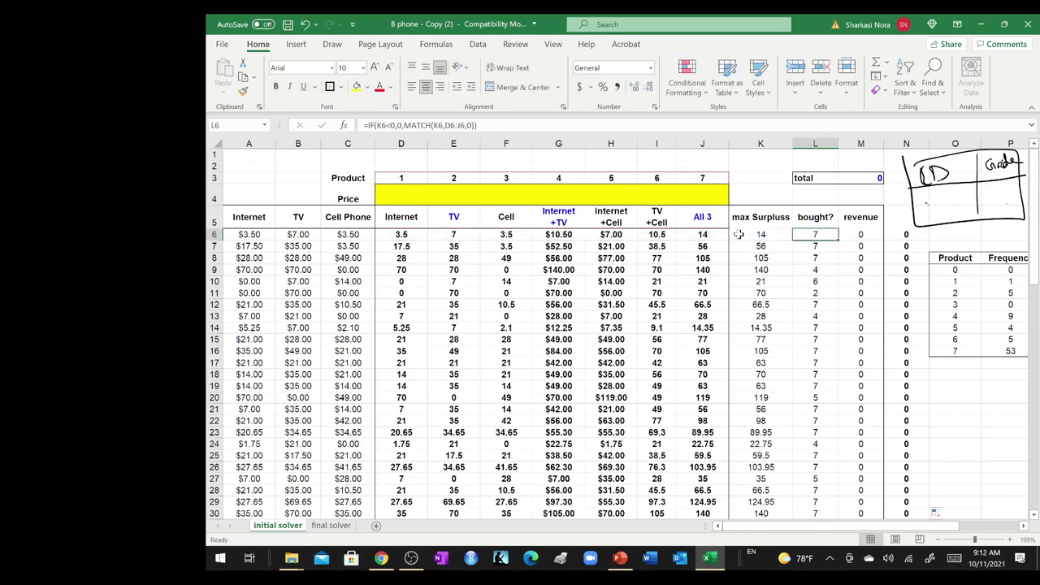
Examine M6's revenue formula again and inspect the HLOOKUP function name and arguments in N6.
double_click(845, 235)
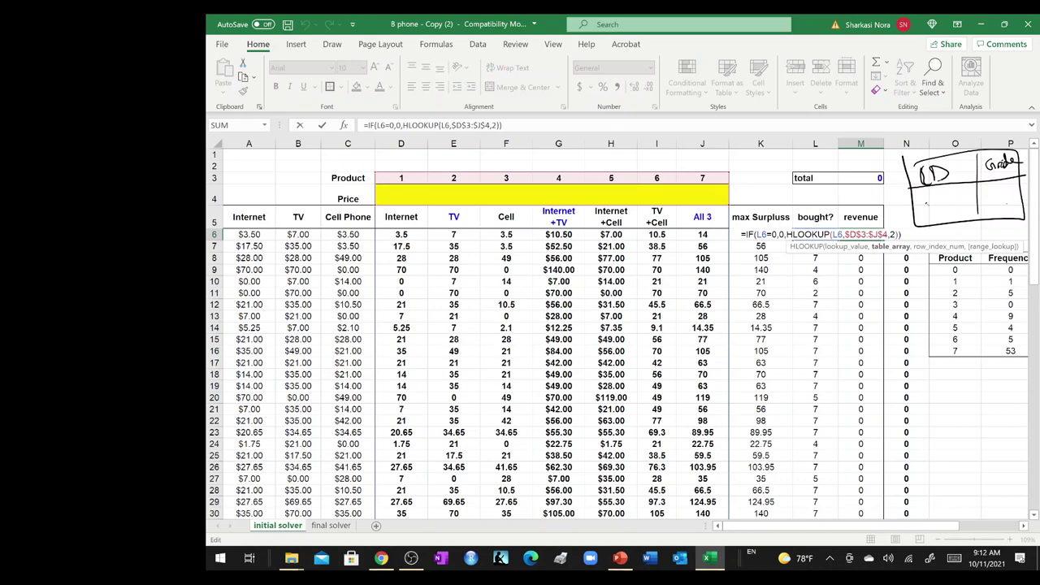
key(Escape)
double_click(906, 235)
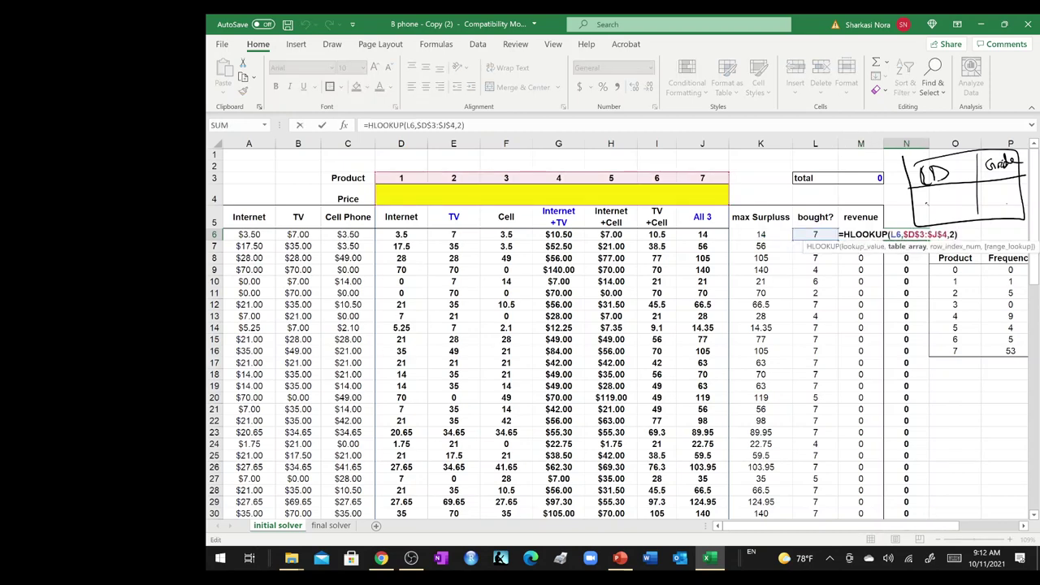
key(ctrl+shift+Left)
key(ctrl+shift+Left)
key(ctrl+shift+Left)
key(ctrl+shift+Left)
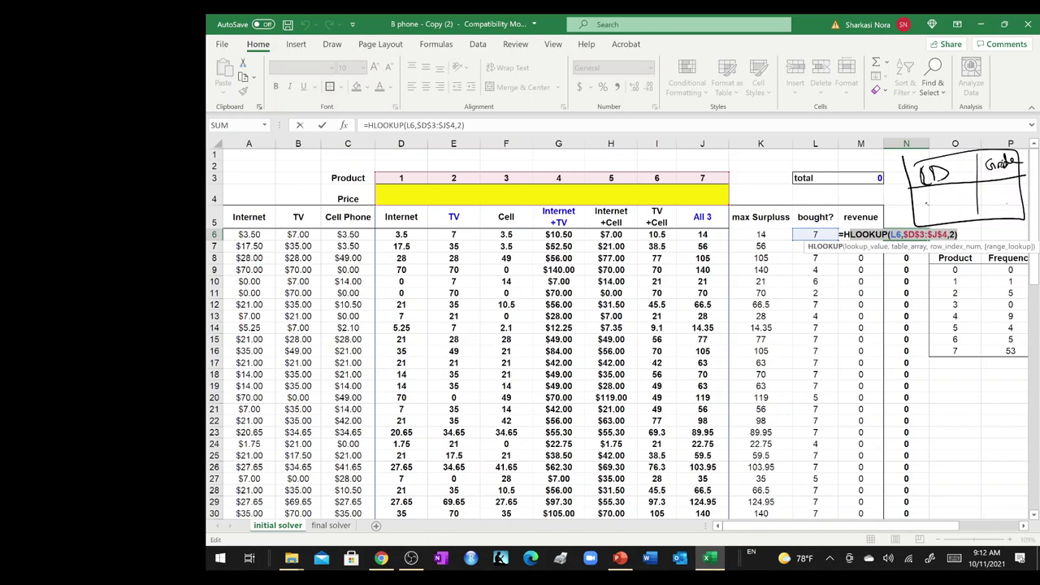
key(Left)
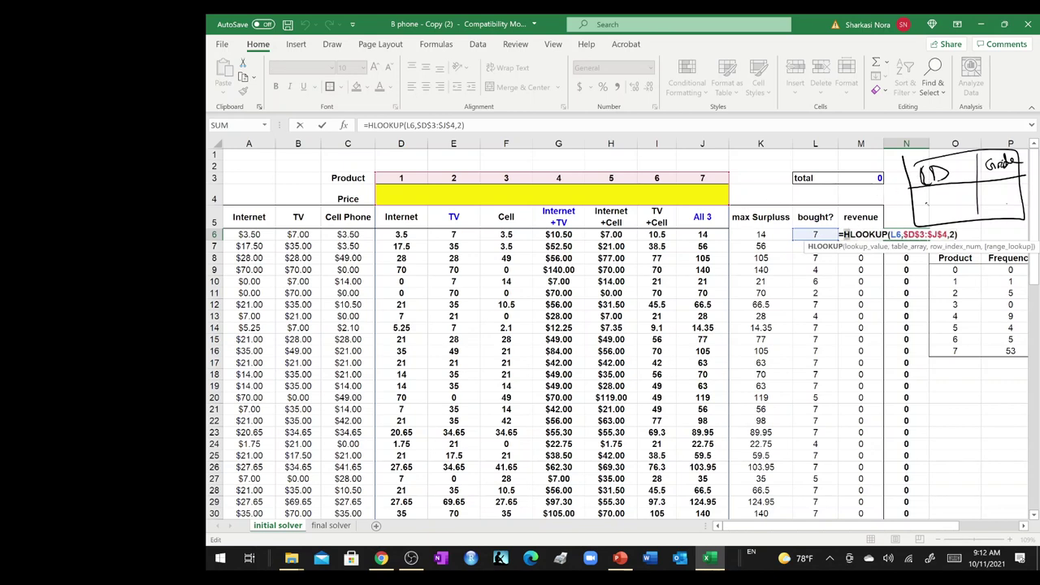
key(Escape)
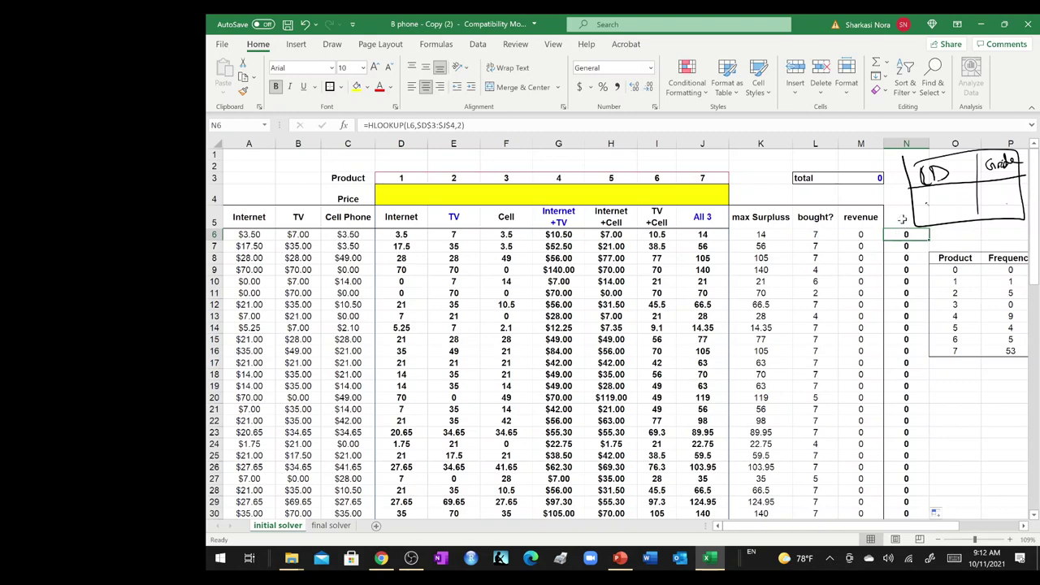
Clear the trial lookup formulas from column N and erase the handwritten ID/Grade table sketch.
click(903, 143)
key(Delete)
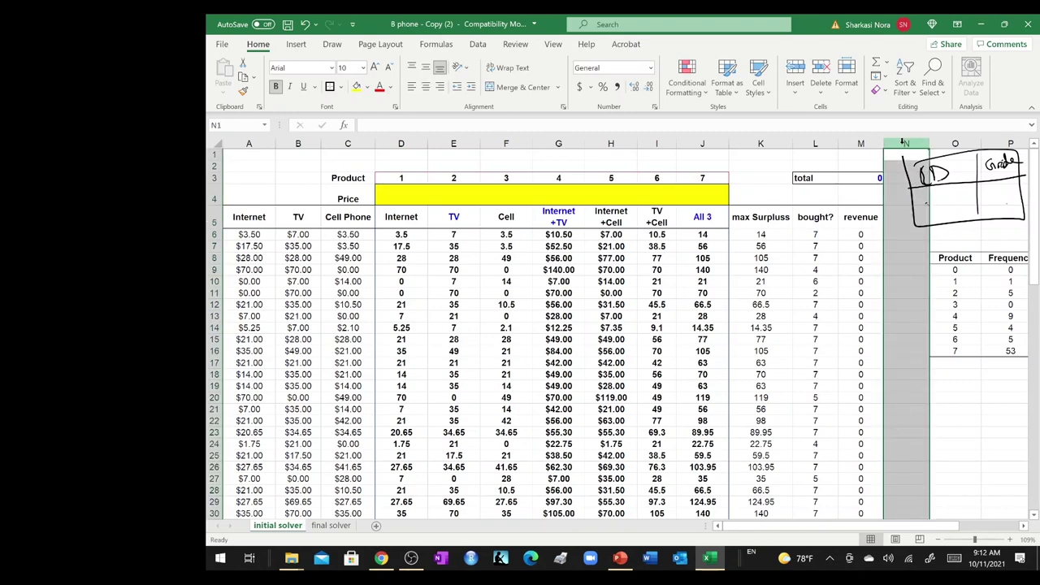
click(875, 238)
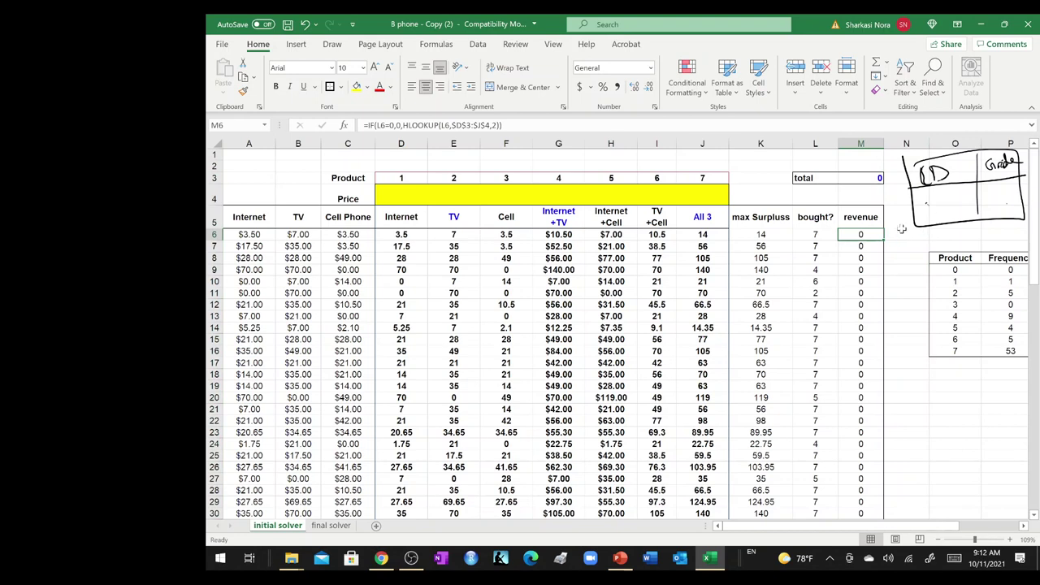
mouse_move(1016, 162)
mouse_down()
mouse_move(975, 212)
mouse_move(918, 195)
mouse_move(1008, 162)
mouse_move(925, 179)
mouse_up()
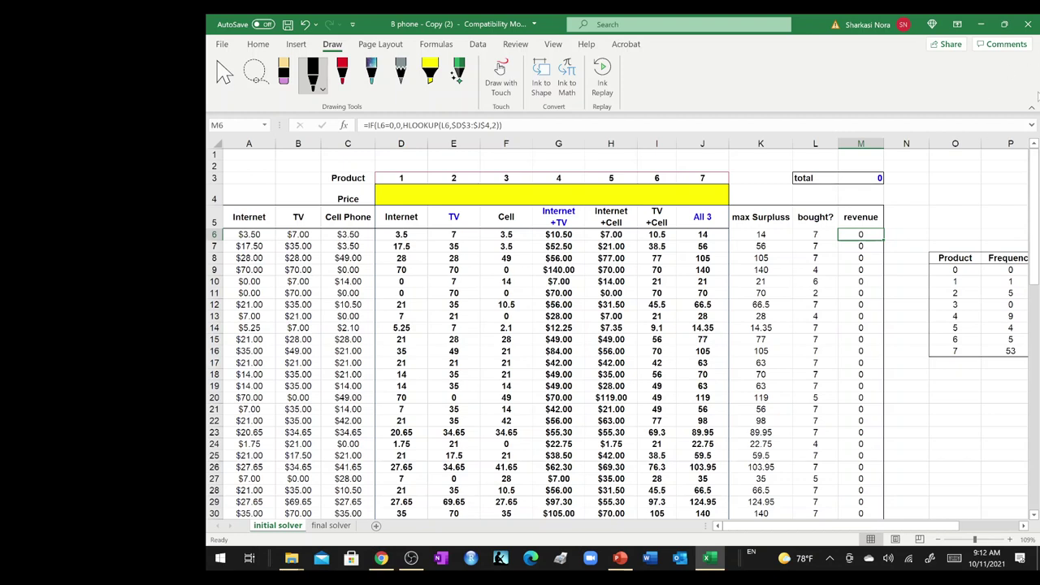
Inspect the MATCH function in L6's bought formula and the HLOOKUP arguments in M6's revenue formula.
double_click(811, 236)
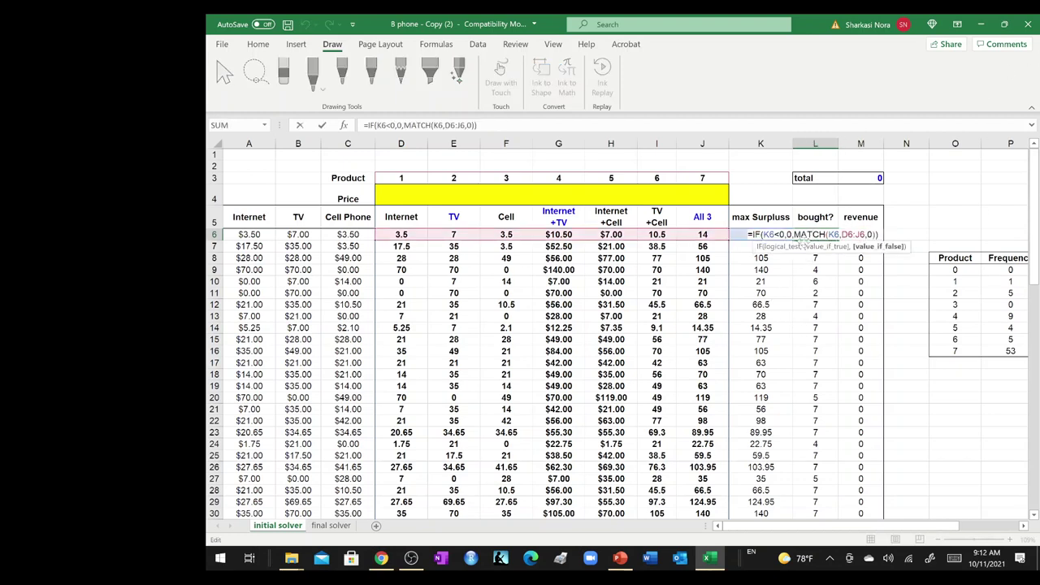
drag(794, 235, 826, 235)
key(Escape)
double_click(873, 237)
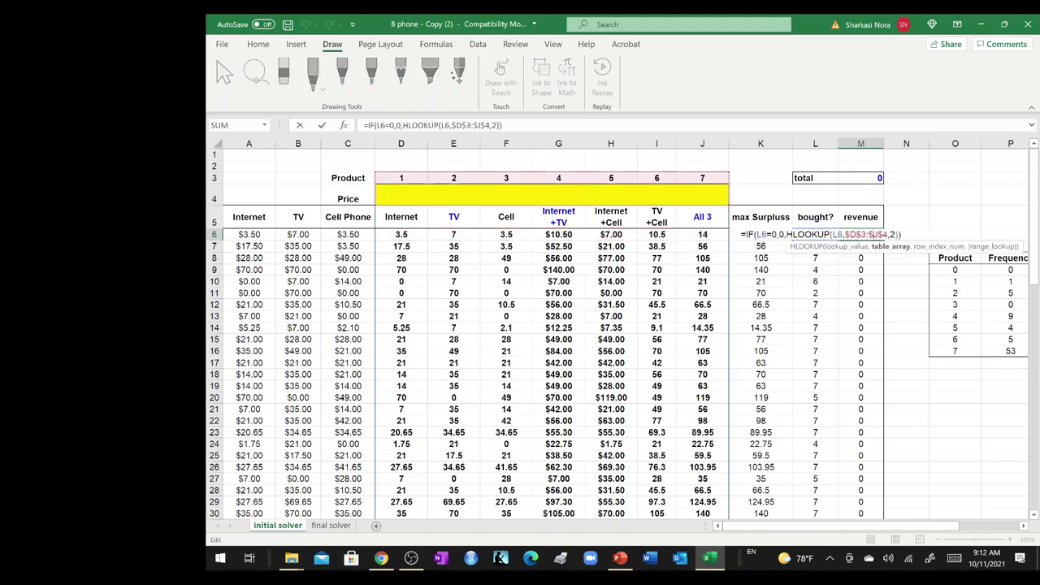
key(Escape)
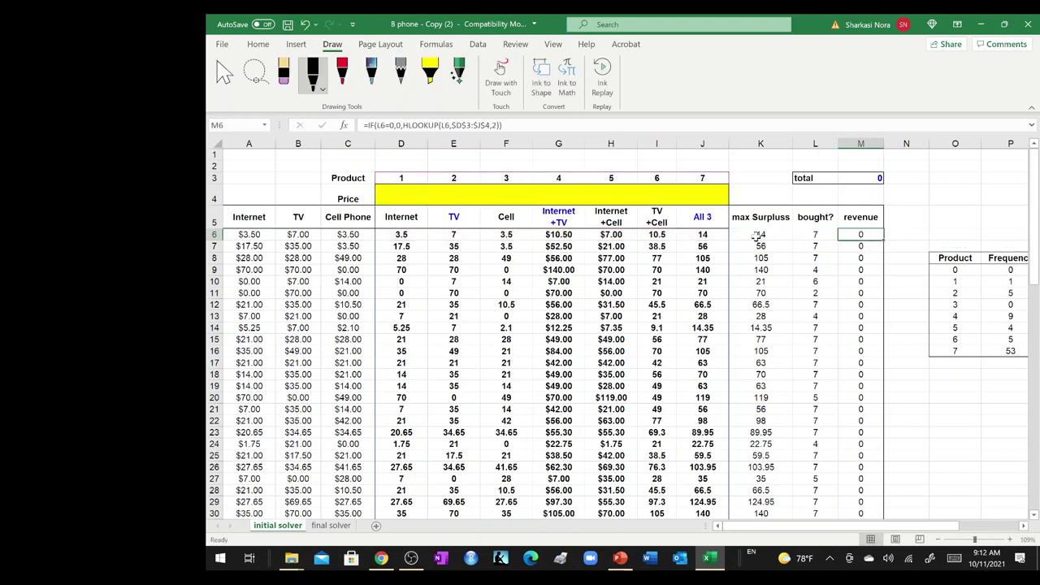
Trace the first customer's formulas from max surplus in K6 through bought in L6 to revenue in M6.
double_click(759, 236)
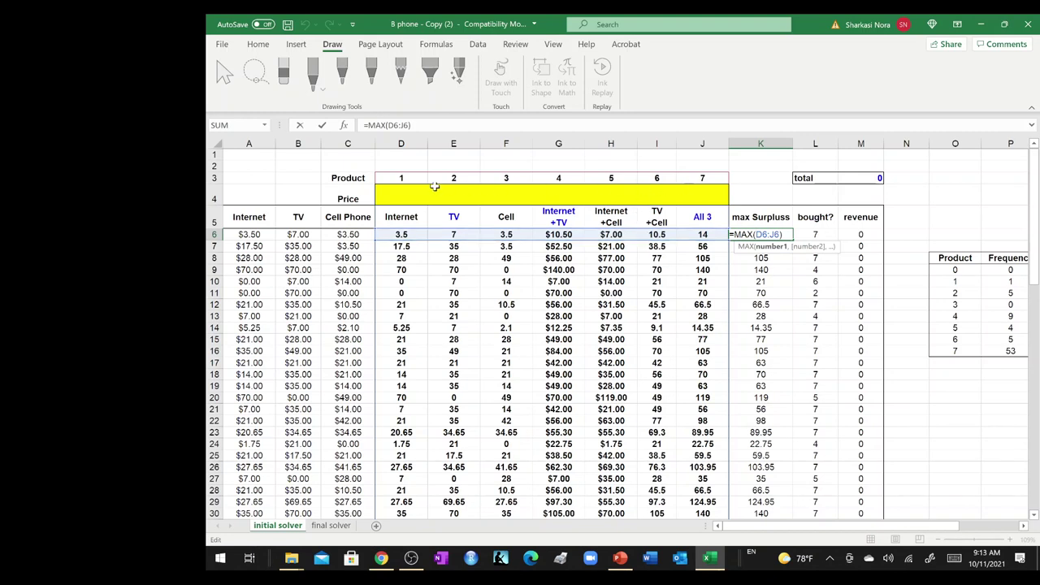
key(ctrl+Return)
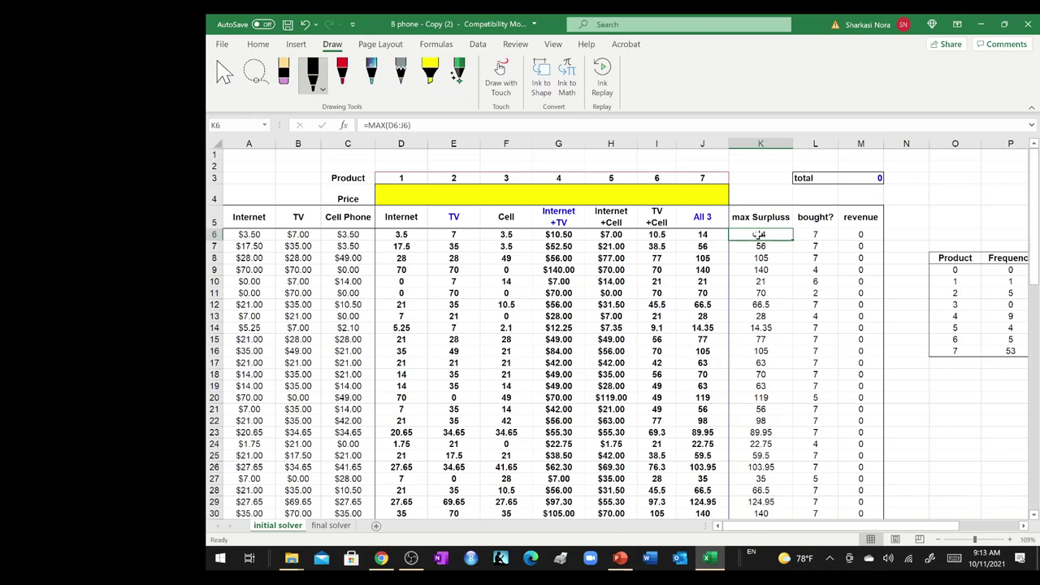
double_click(812, 234)
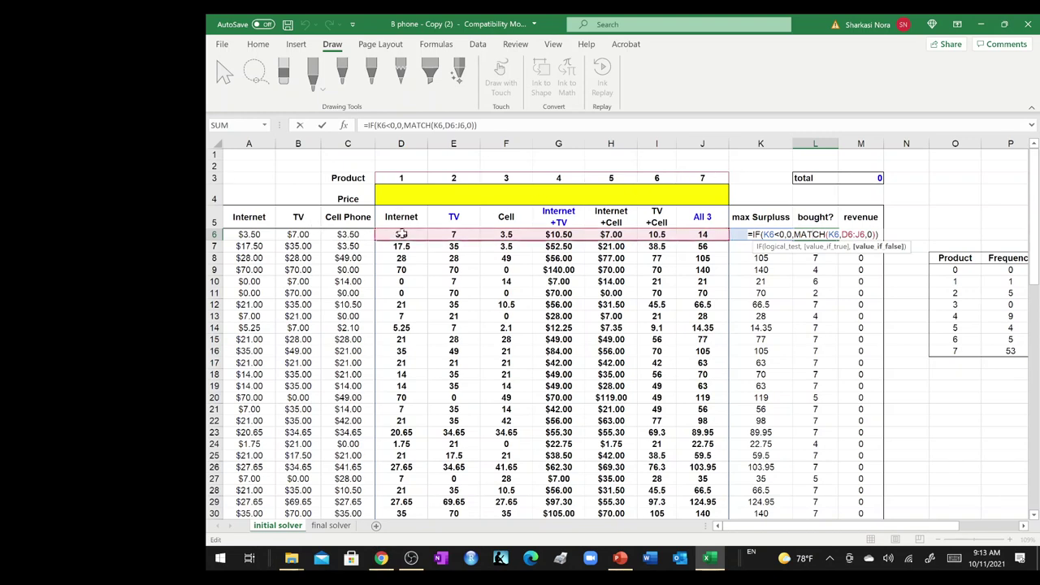
key(ctrl+Return)
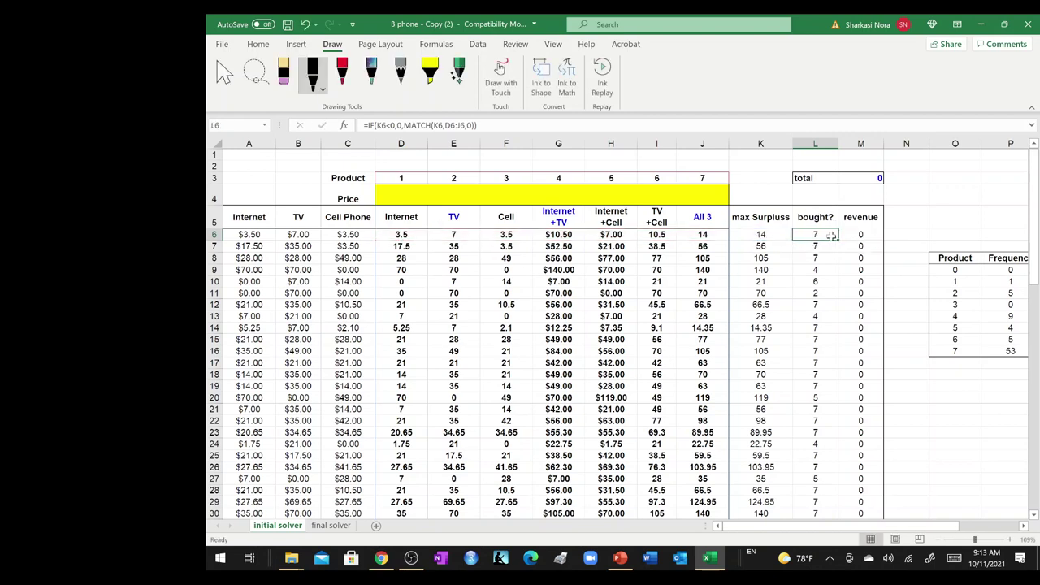
click(860, 234)
double_click(860, 234)
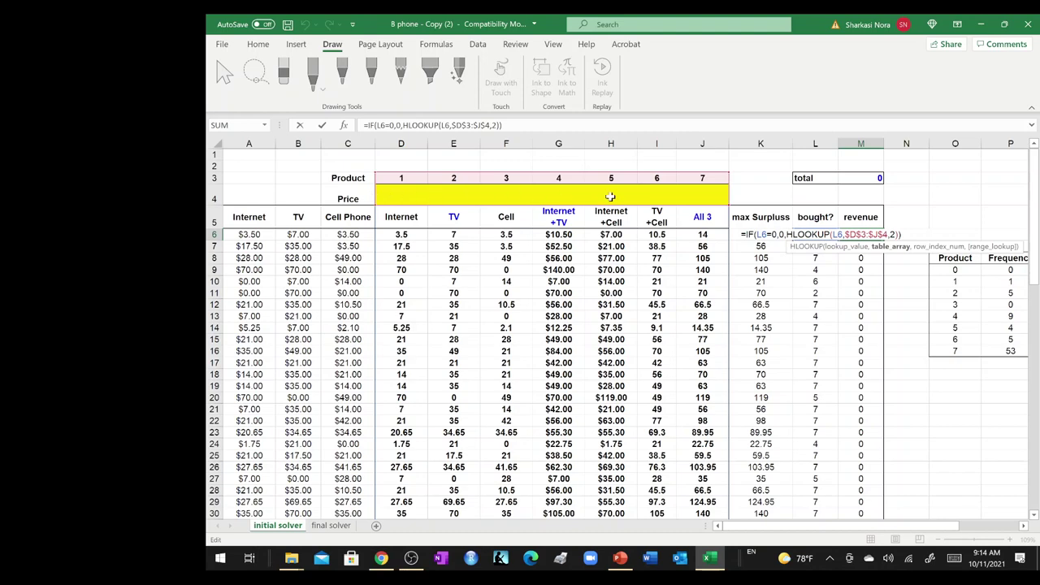
key(ctrl+Return)
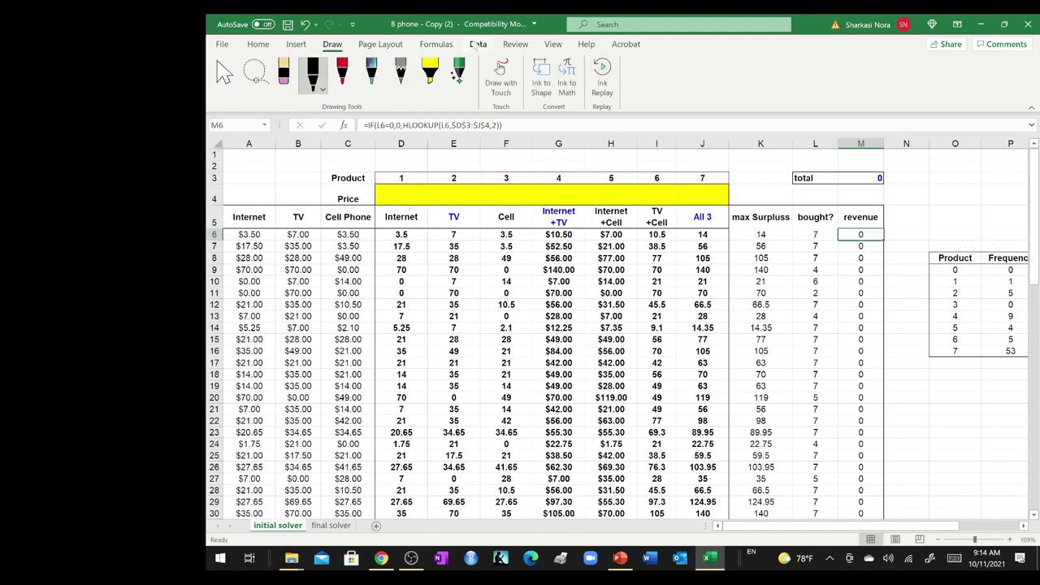
Open Solver and set its objective to the total revenue cell $M$3.
click(476, 45)
click(863, 63)
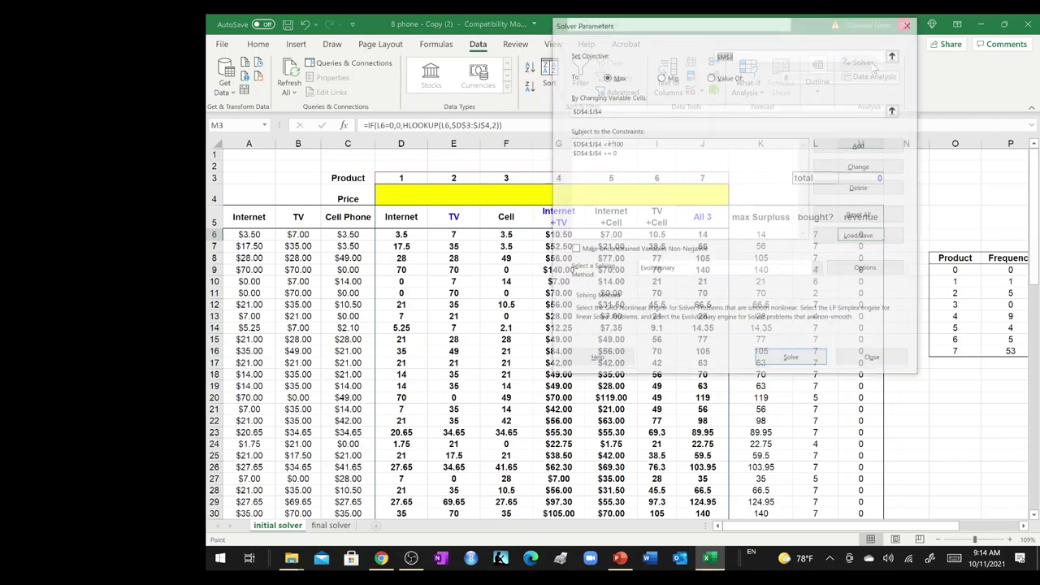
drag(821, 27, 536, 114)
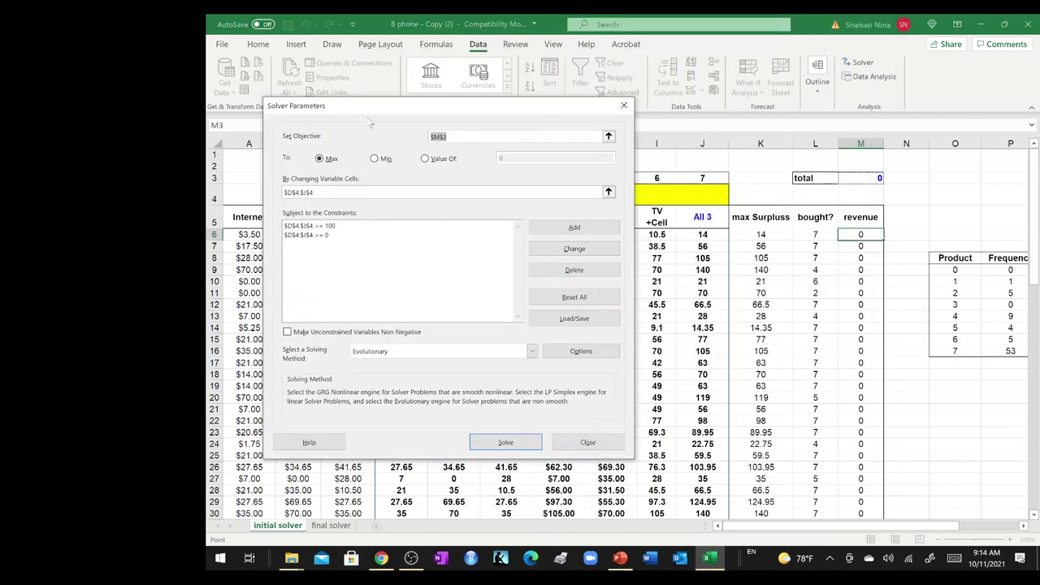
click(608, 137)
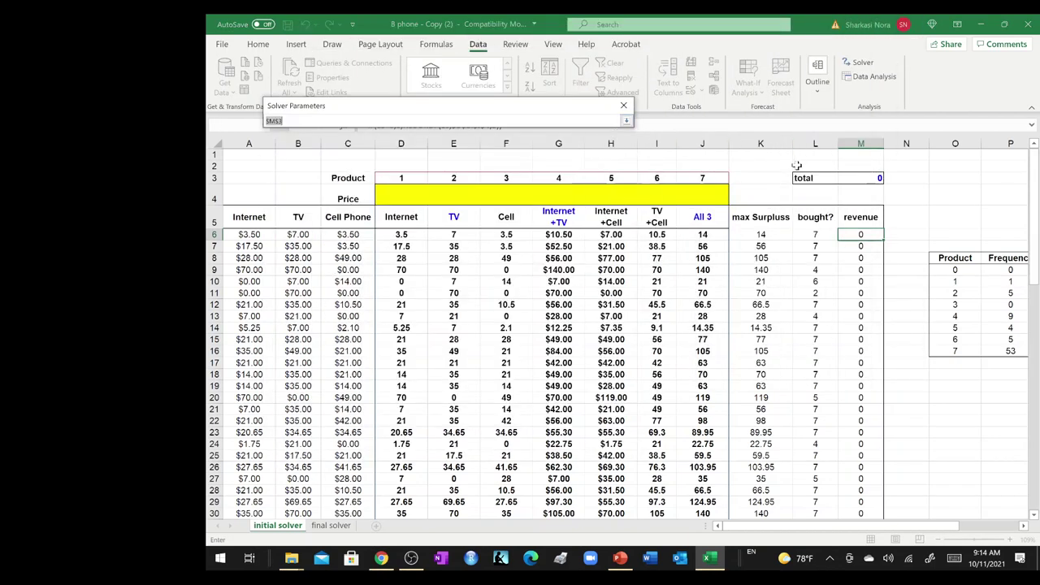
click(869, 177)
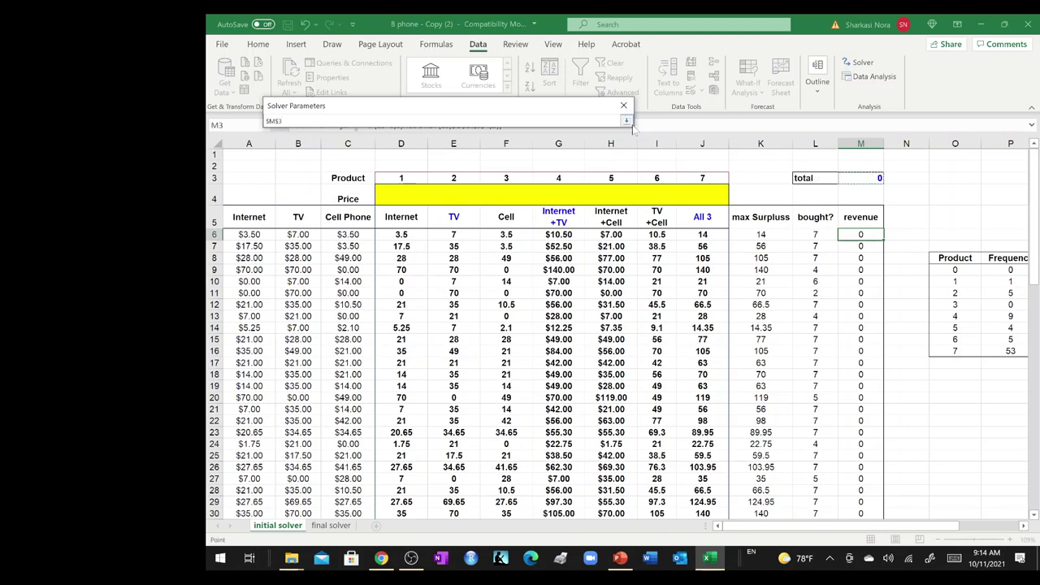
click(627, 120)
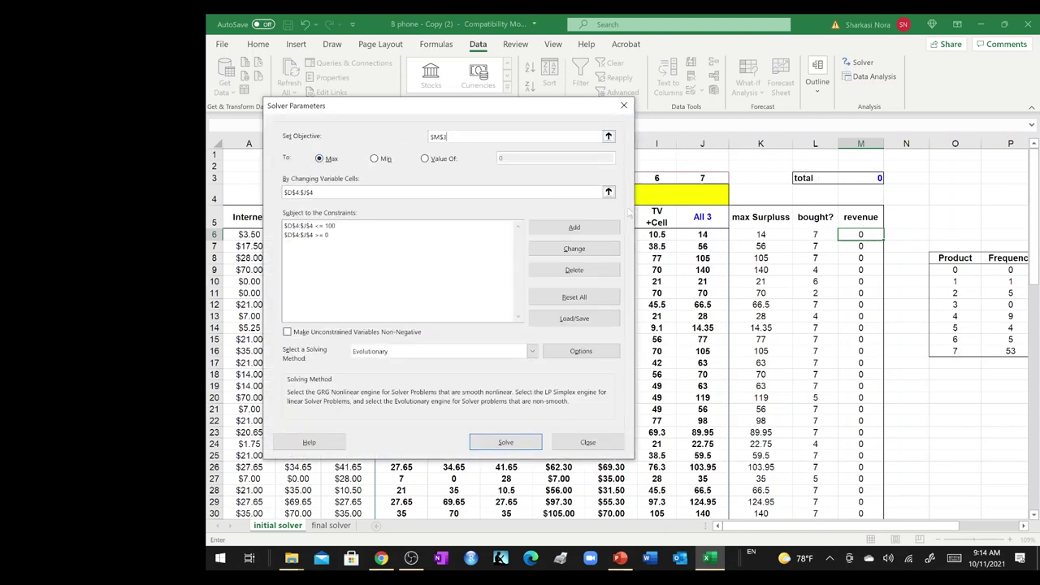
Set Solver's changing variable cells to the price cells $D$4:$J$4 and move the dialog clear of the customer data.
click(609, 192)
drag(387, 193, 710, 197)
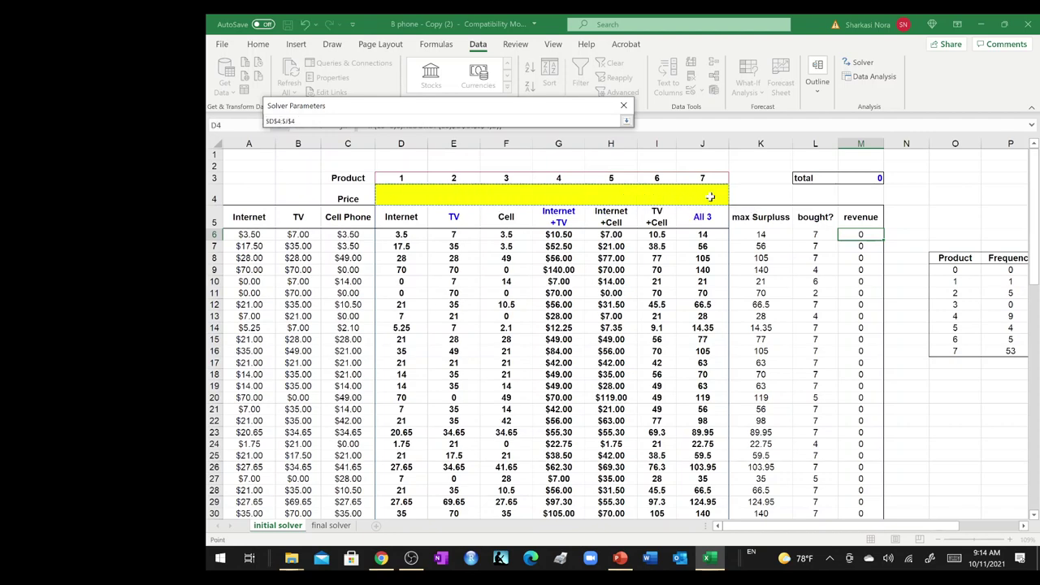
click(626, 120)
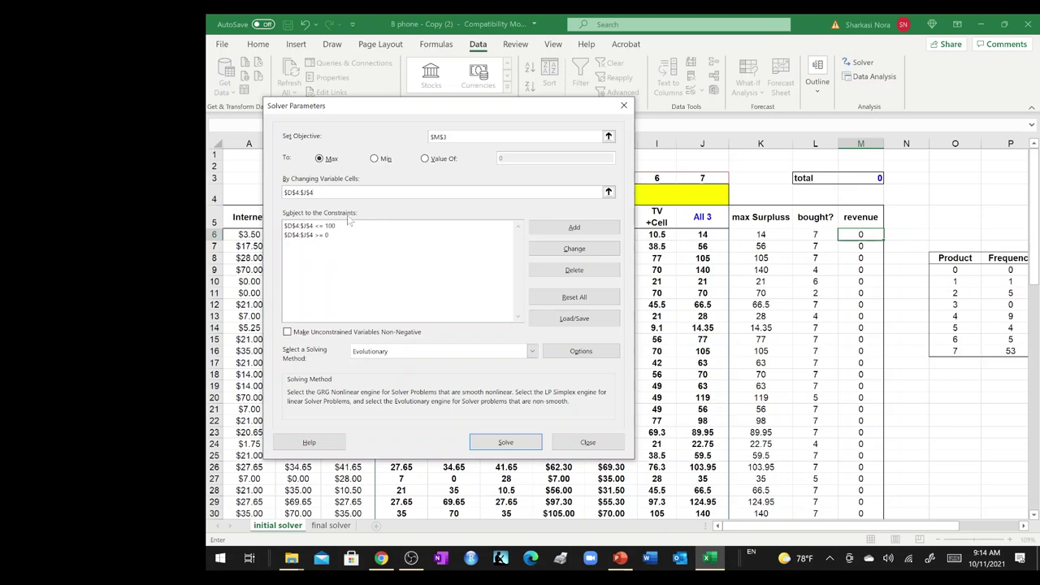
drag(365, 111, 514, 99)
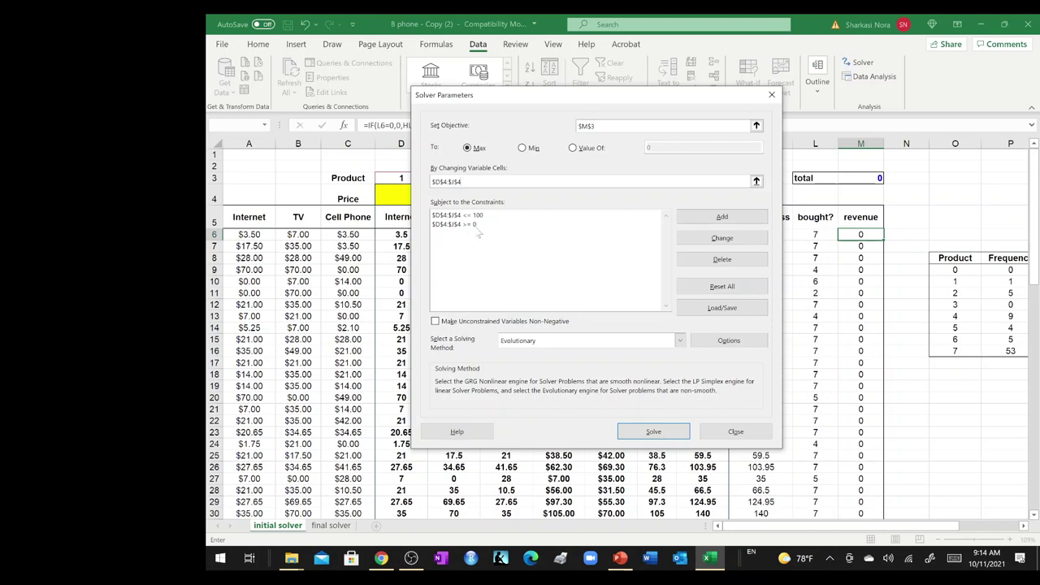
Review the constraints and the non-negative option for unconstrained variables, and close Solver without solving.
click(436, 323)
click(436, 323)
mouse_move(506, 103)
mouse_down()
mouse_move(674, 109)
mouse_move(512, 114)
mouse_up()
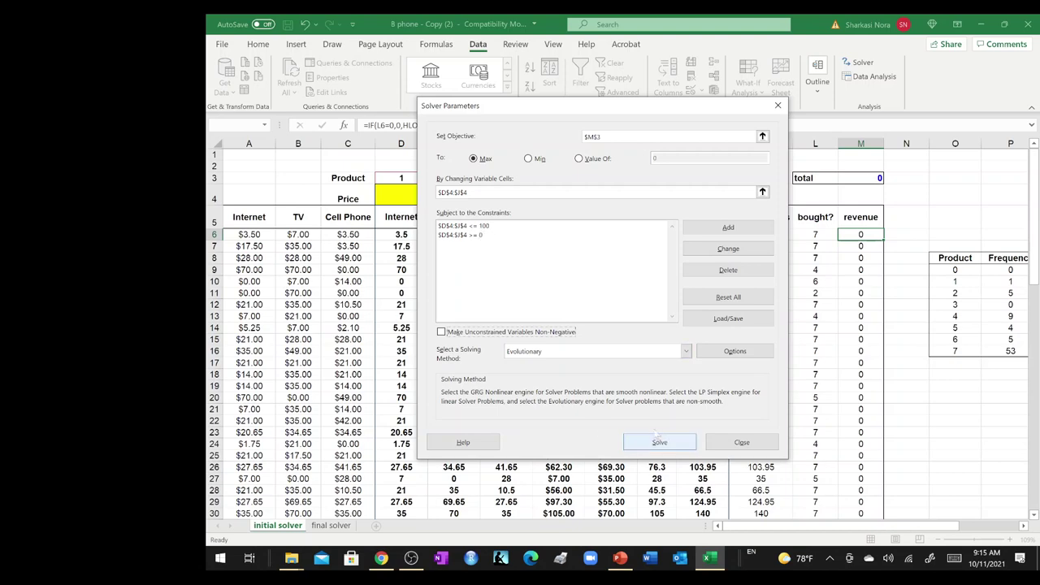
click(778, 106)
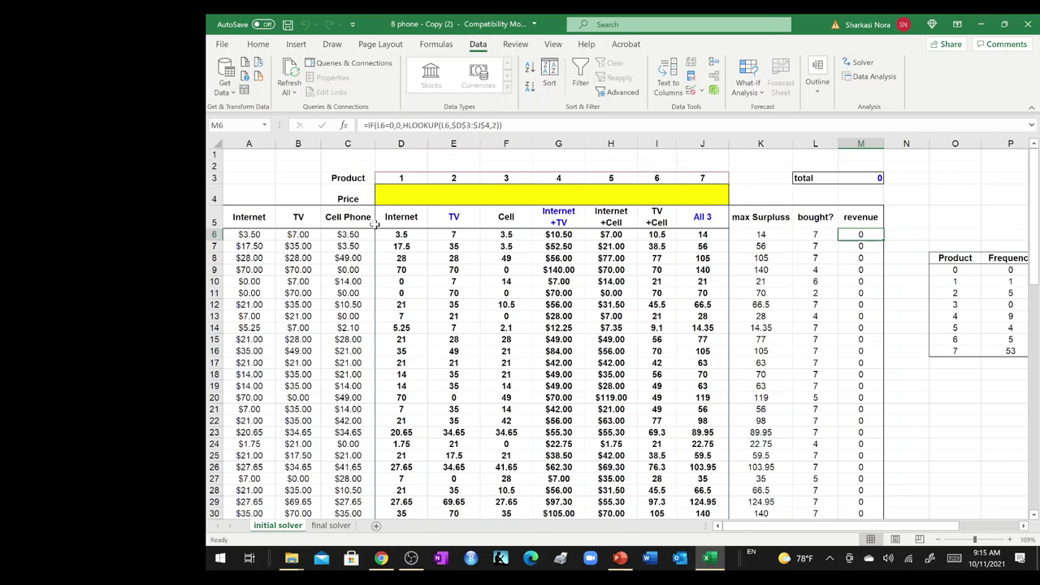
Calculate the maximum Internet value in A1 with =MAX(A6:A82) and copy the formula across to B1:C1 for TV and Cell Phone.
scroll(301, 237, down, 1)
scroll(300, 236, up, 1)
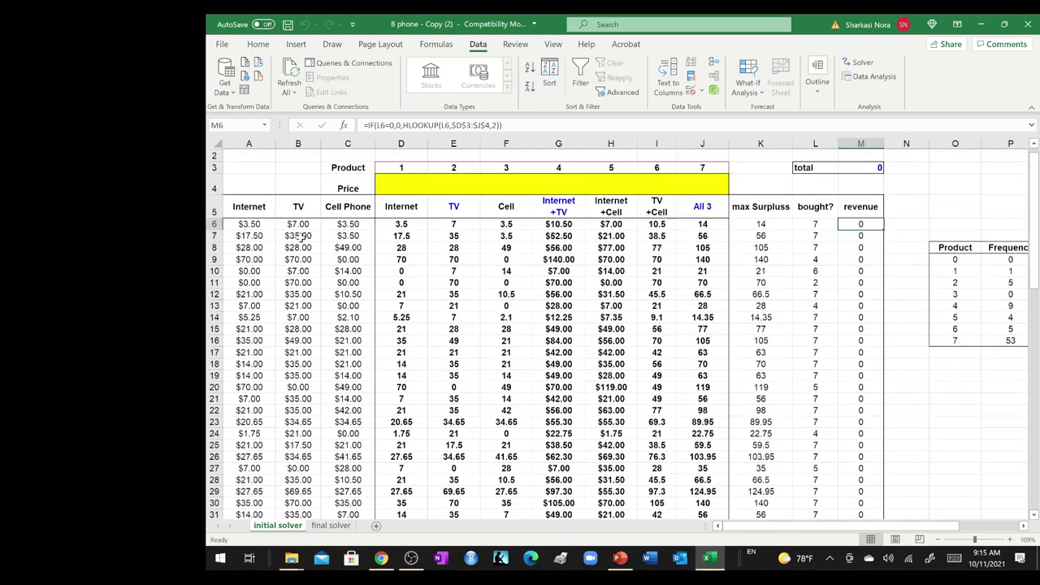
scroll(257, 165, down, 1)
click(257, 156)
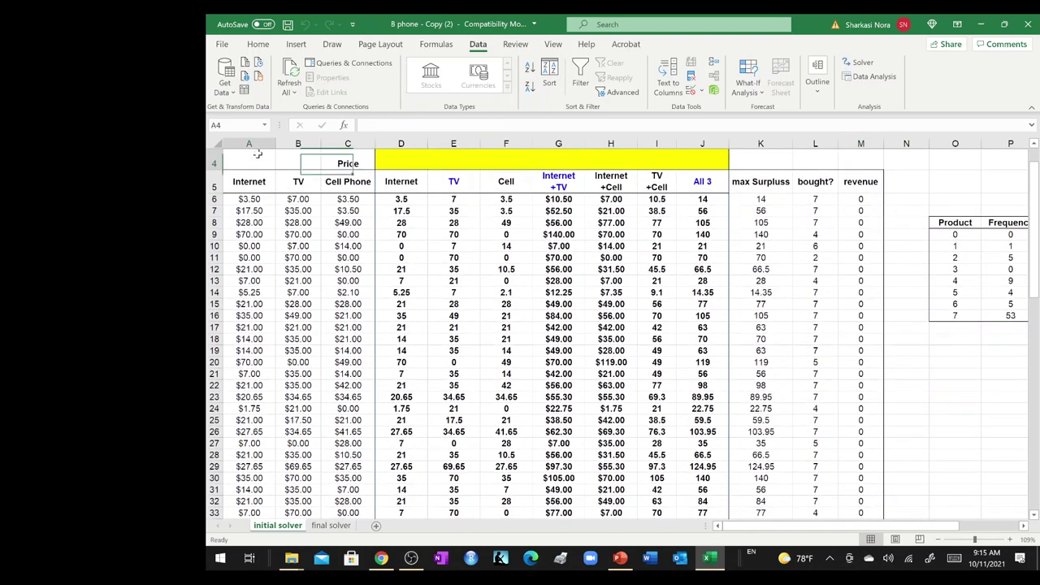
scroll(253, 154, up, 1)
click(250, 156)
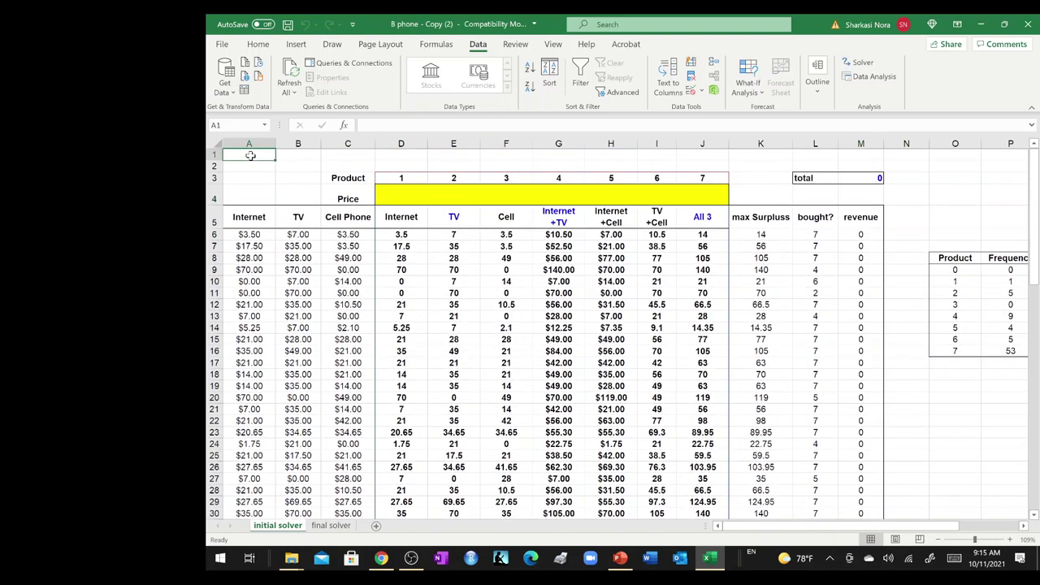
text(=max)
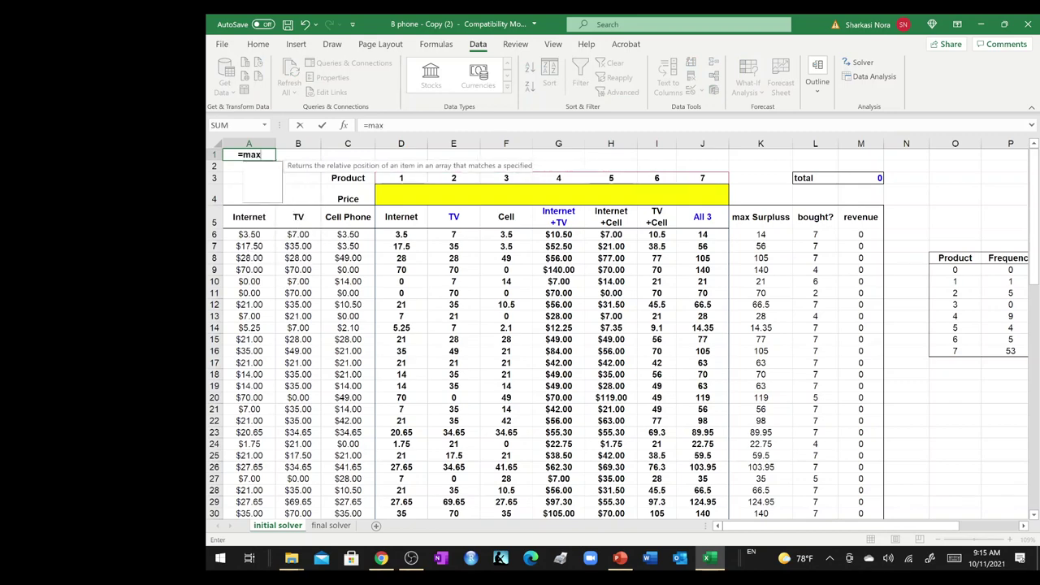
text(()
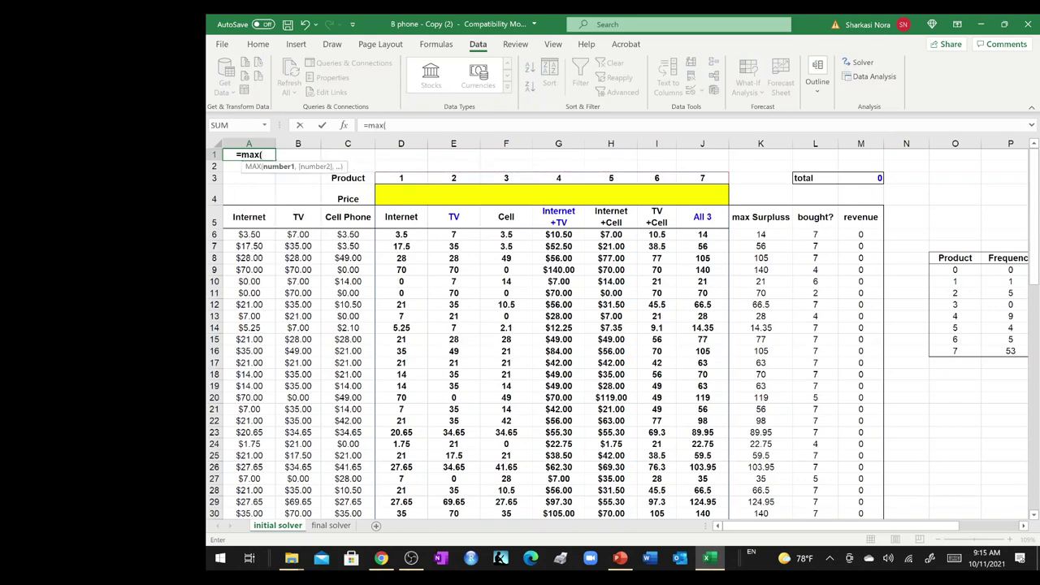
click(257, 234)
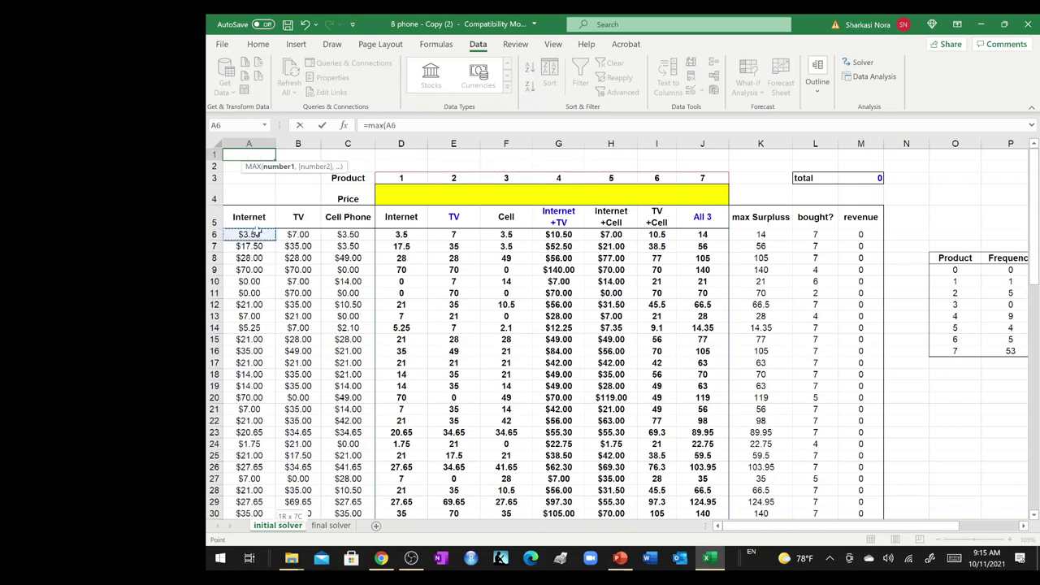
key(ctrl+shift+Down)
key(Return)
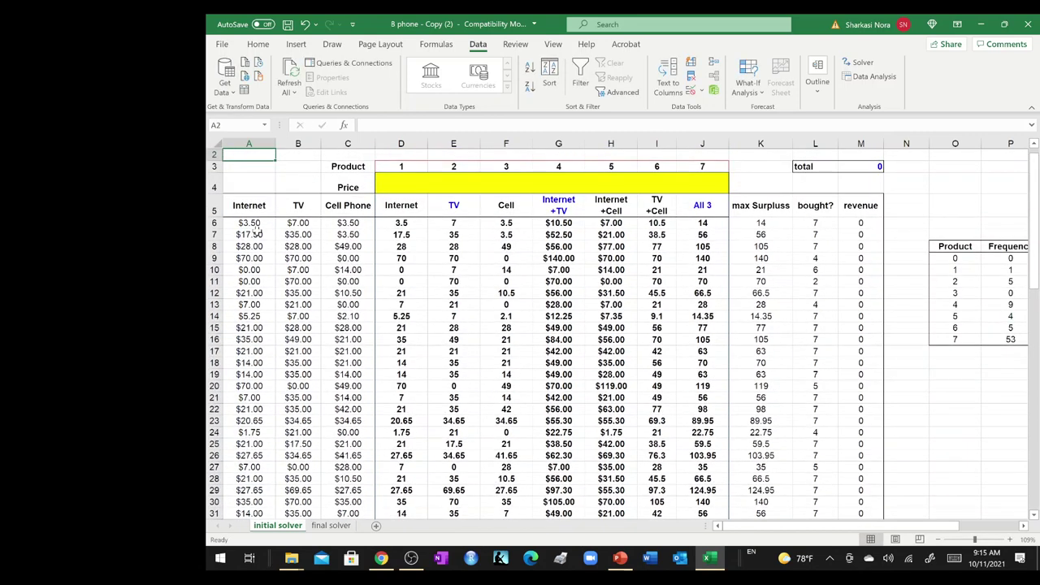
scroll(257, 232, up, 1)
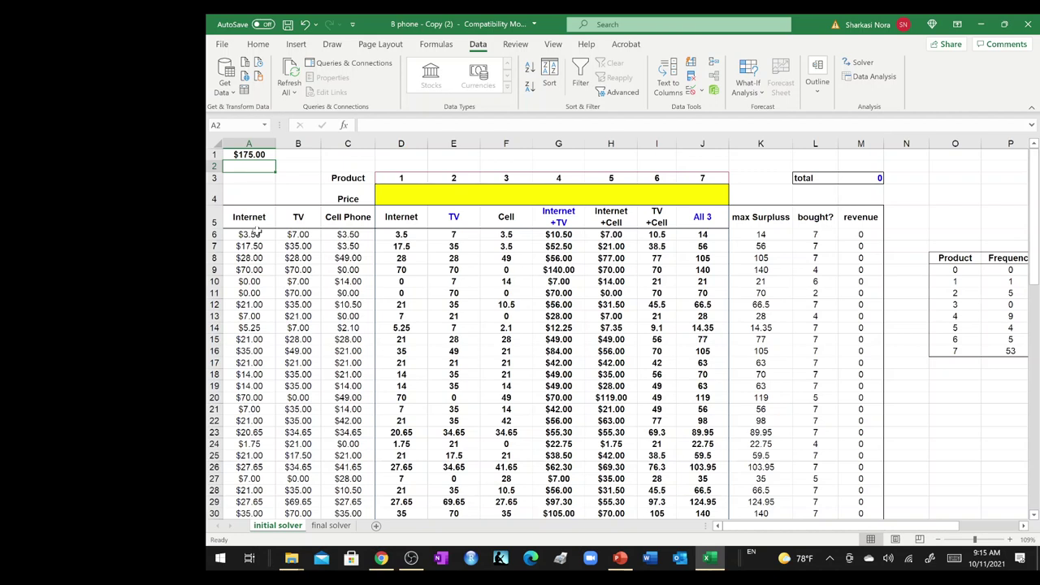
click(271, 154)
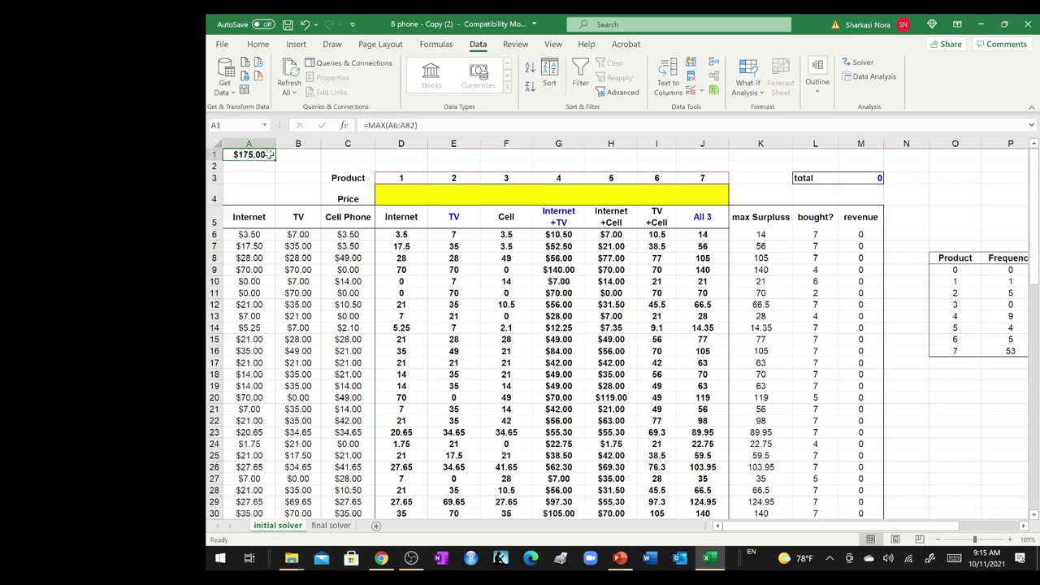
drag(271, 154, 379, 159)
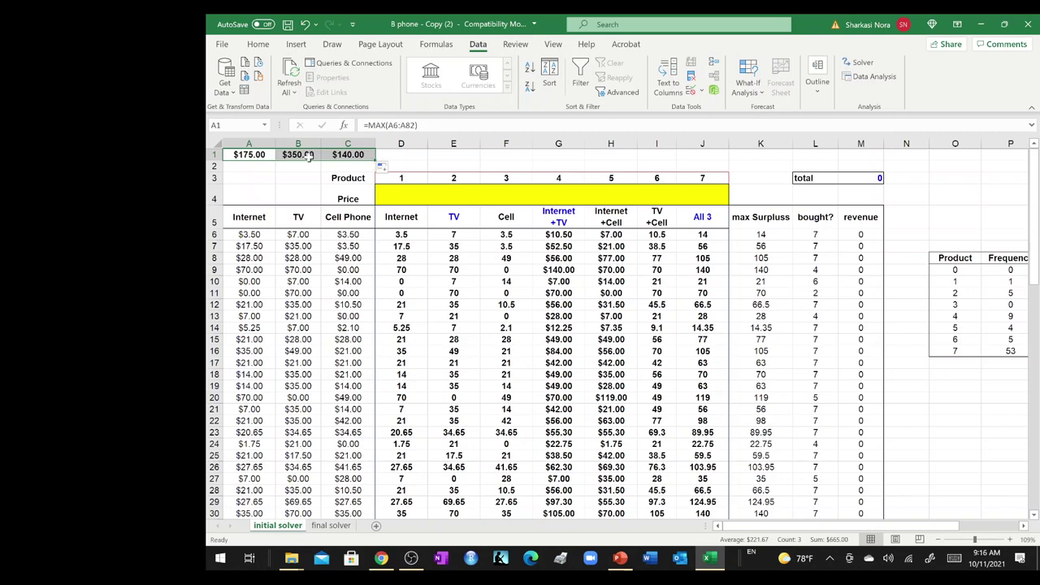
Calculate the average Internet value in A2 with =AVERAGE(A6:A82) and copy the formula across to B2:C2.
click(247, 165)
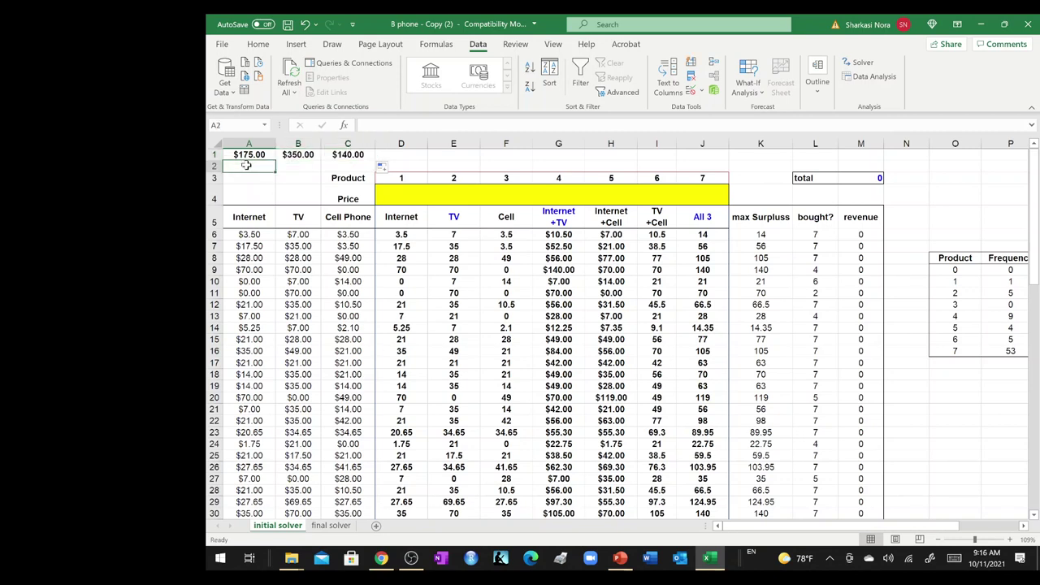
text(=average)
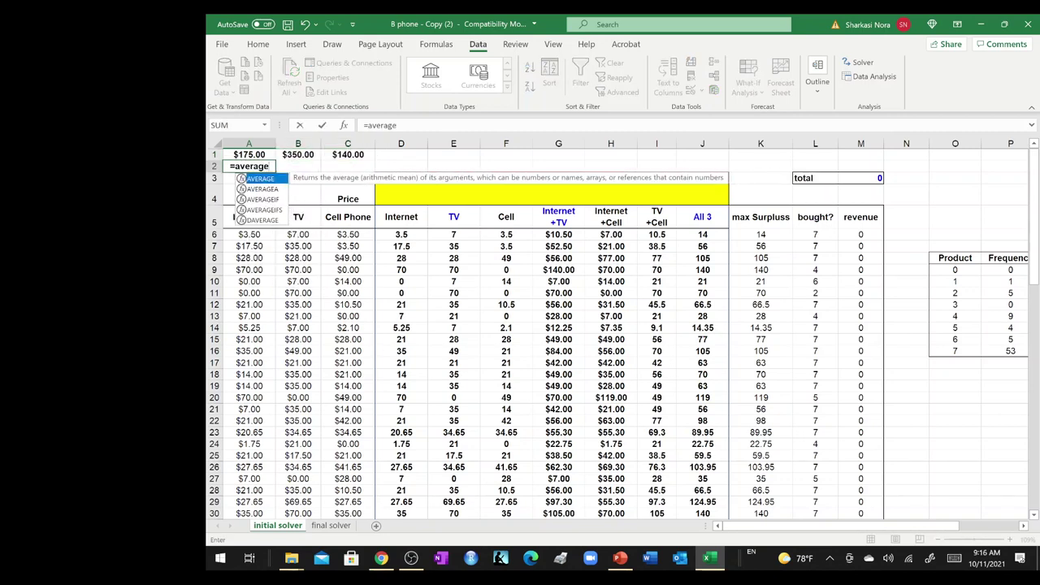
text(()
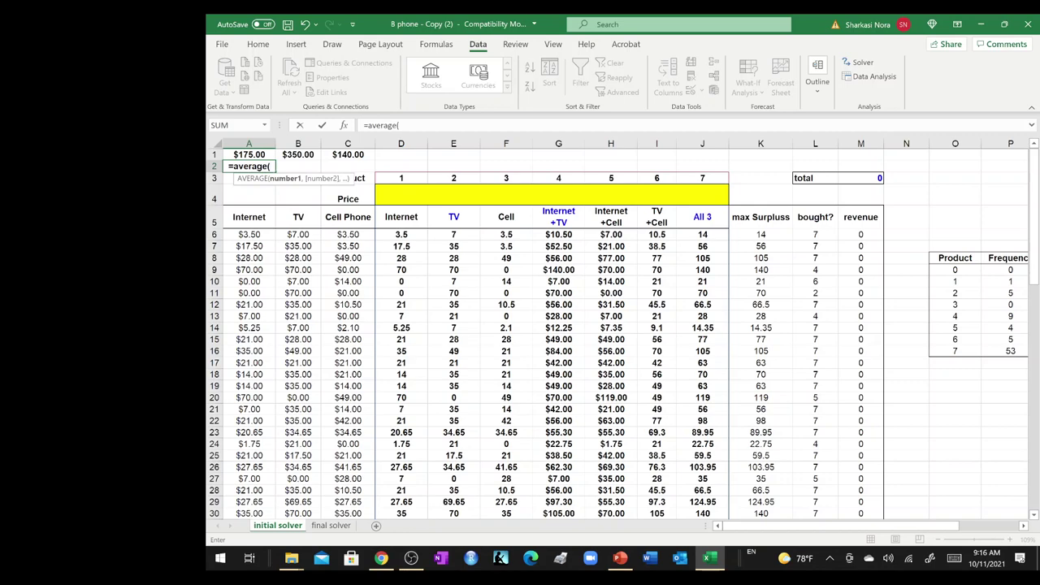
click(262, 234)
key(ctrl+shift+Down)
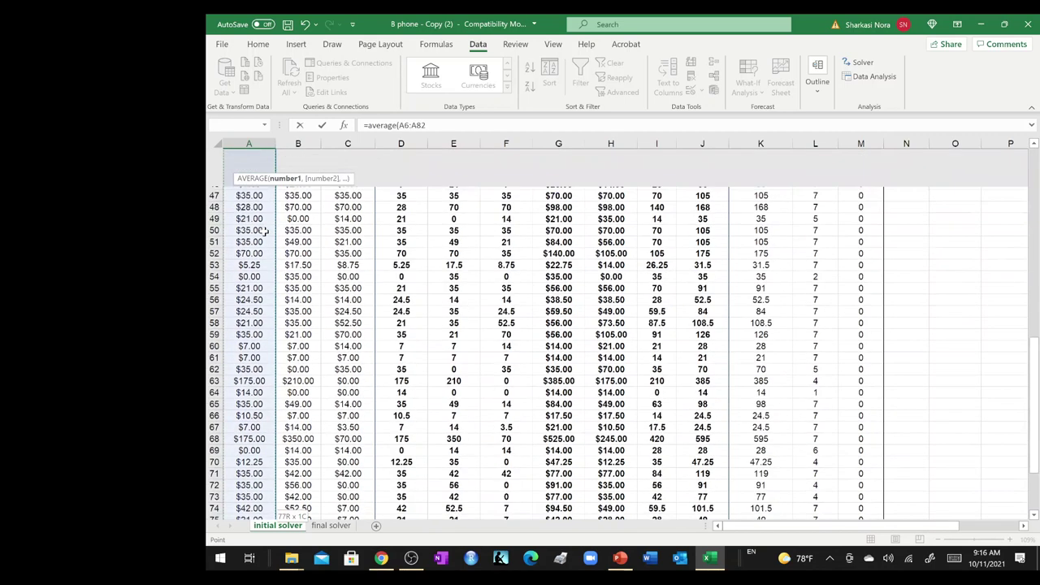
key(Return)
scroll(264, 232, up, 1)
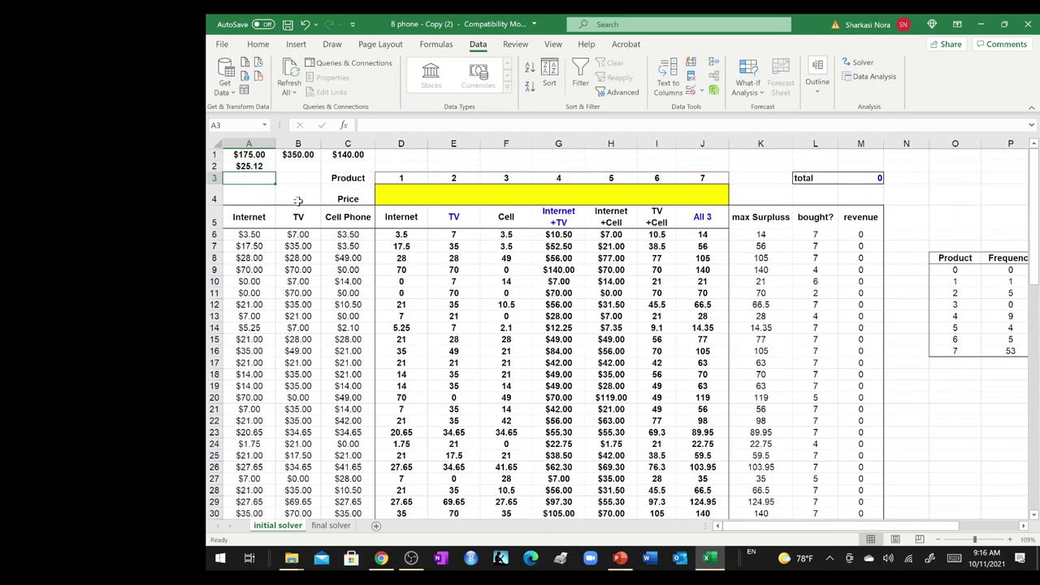
click(259, 166)
drag(277, 172, 370, 167)
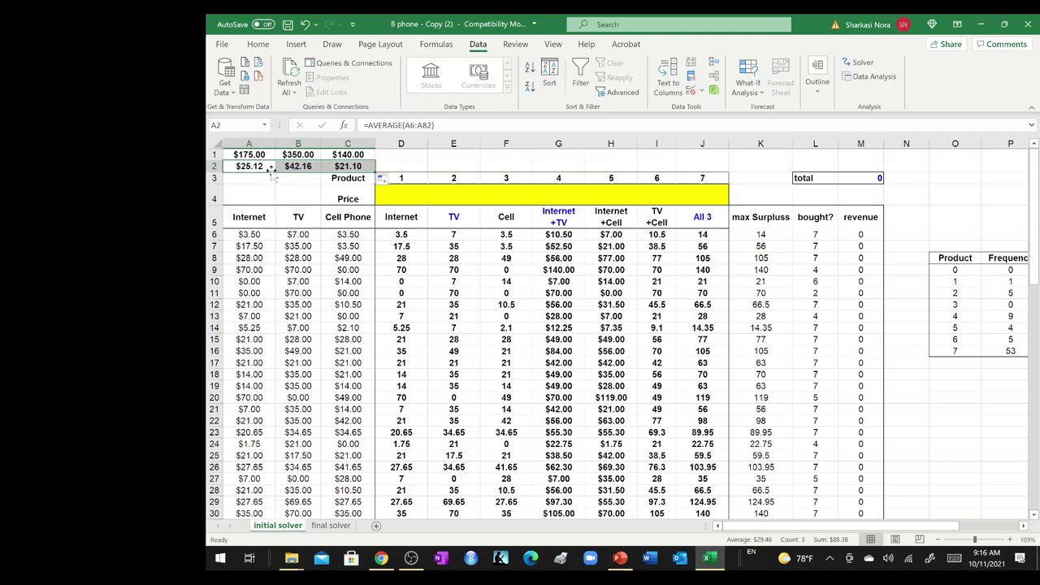
Add up the three product averages in D2 with =SUM(A2:C2).
click(387, 165)
text(=)
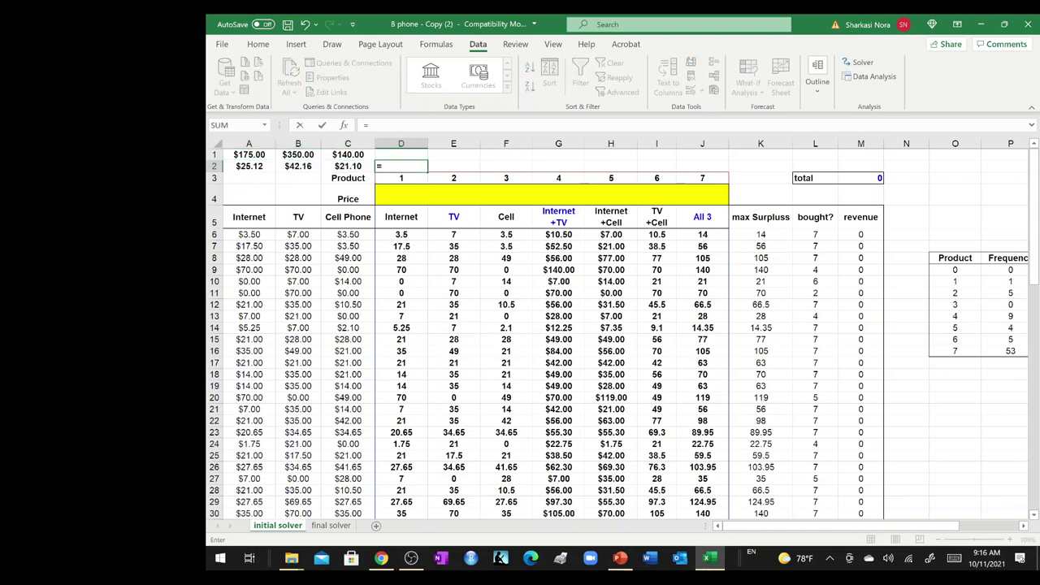
text(sum()
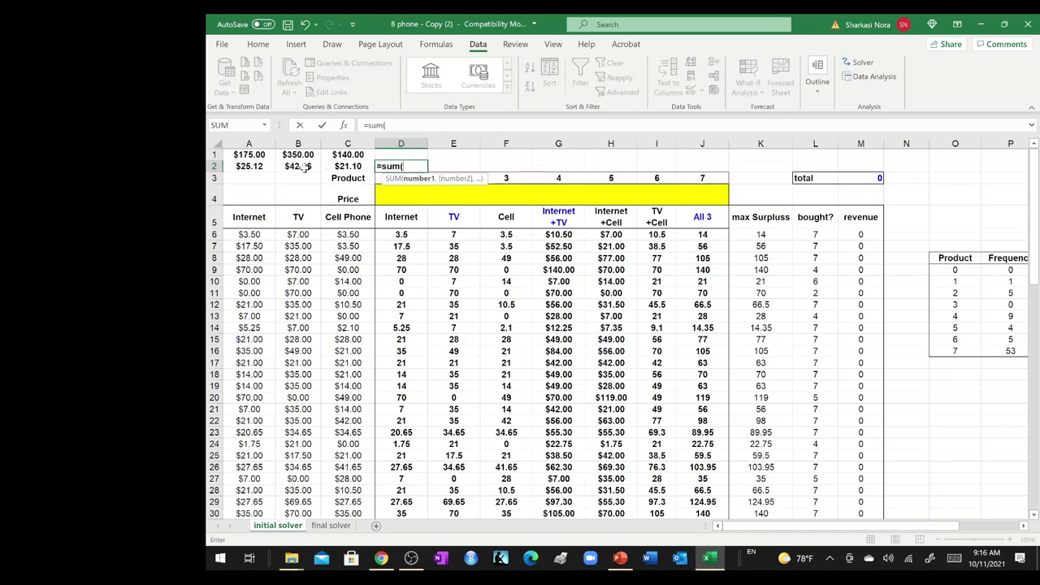
drag(258, 166, 332, 166)
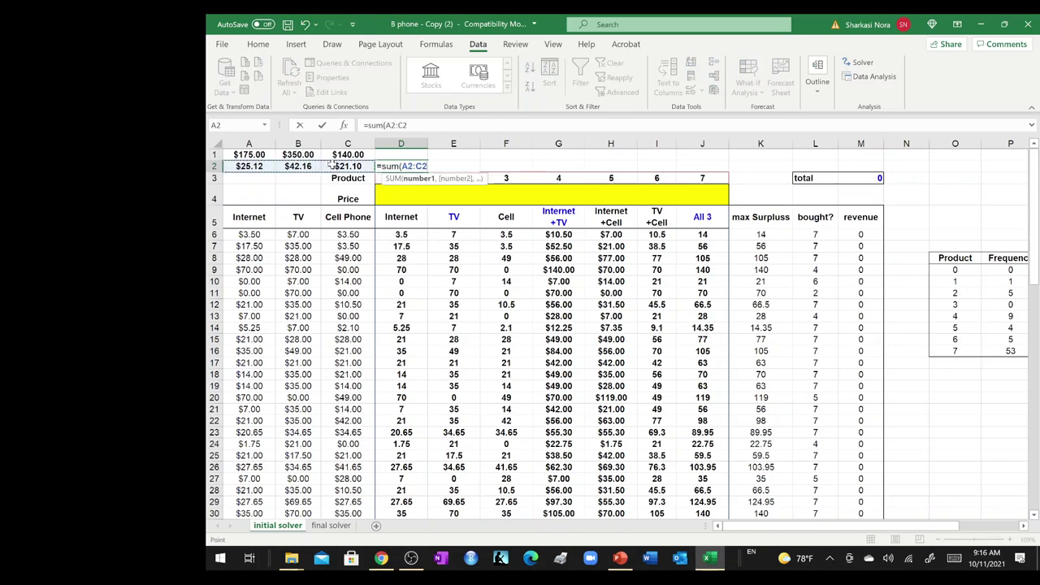
key(Return)
click(413, 165)
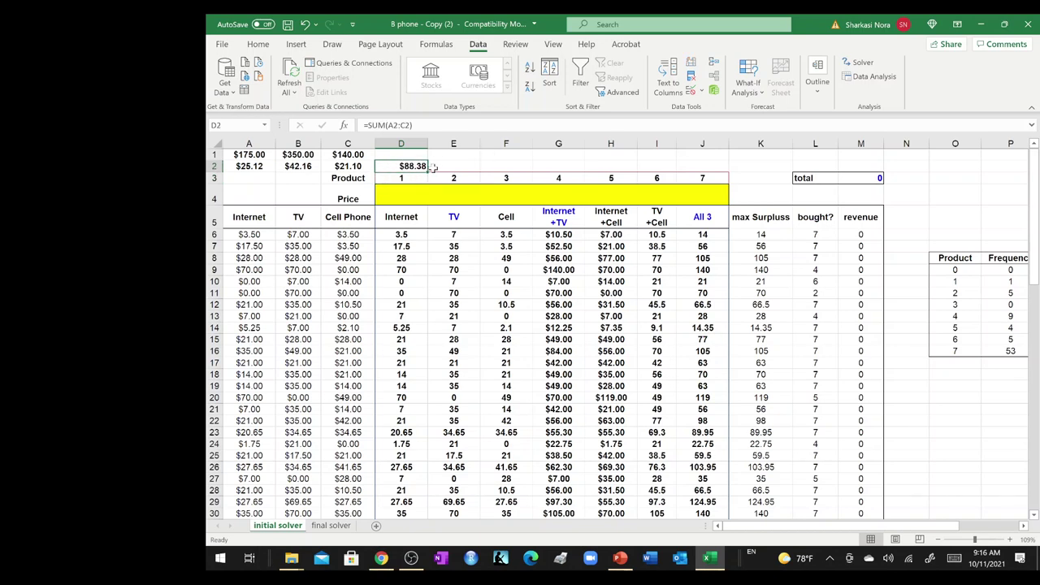
click(439, 166)
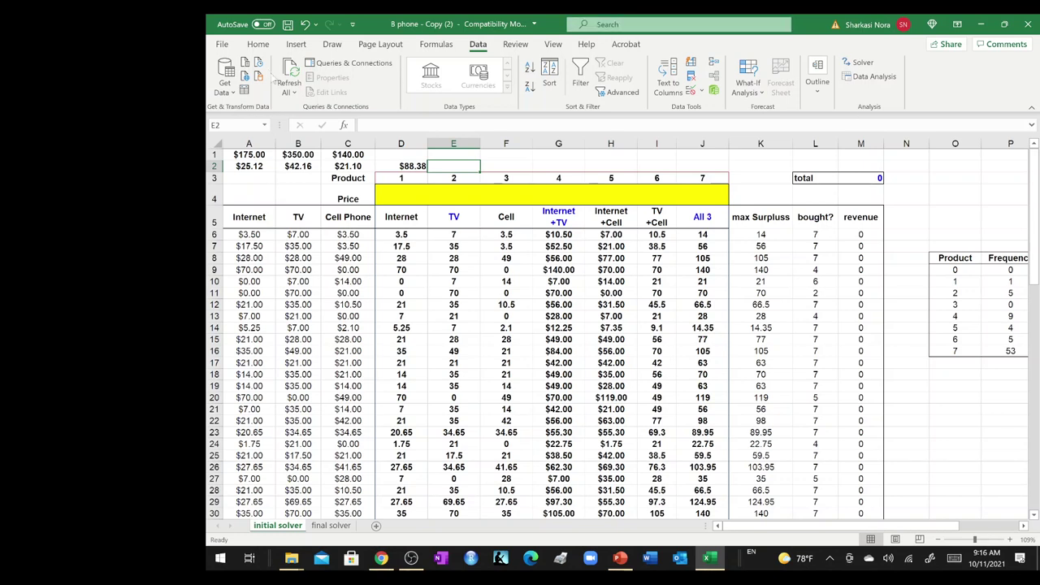
click(406, 166)
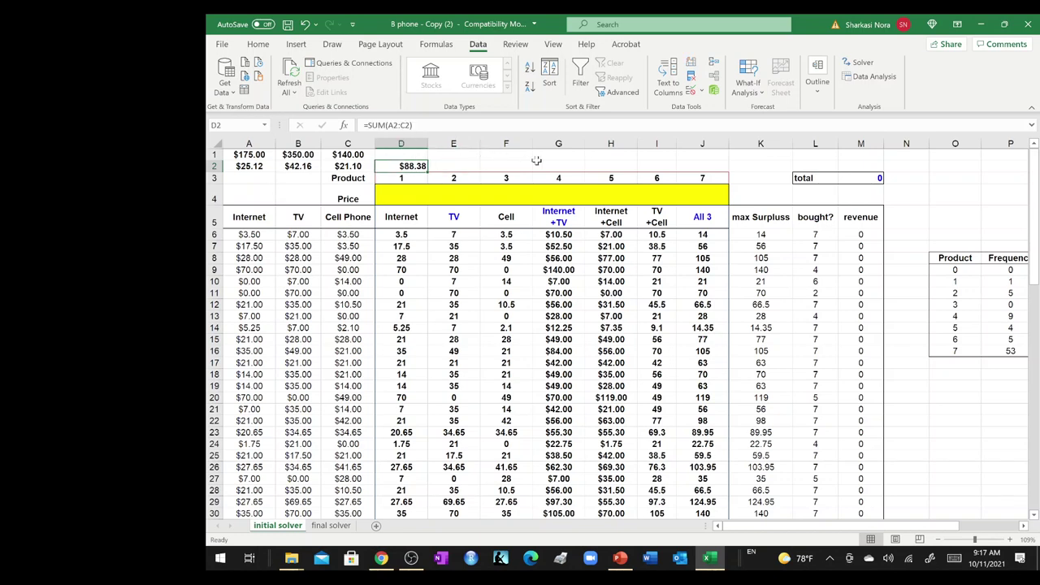
Calculate =88/100 in E2 as a quick comparison with the price cap and clear the cell again.
click(440, 165)
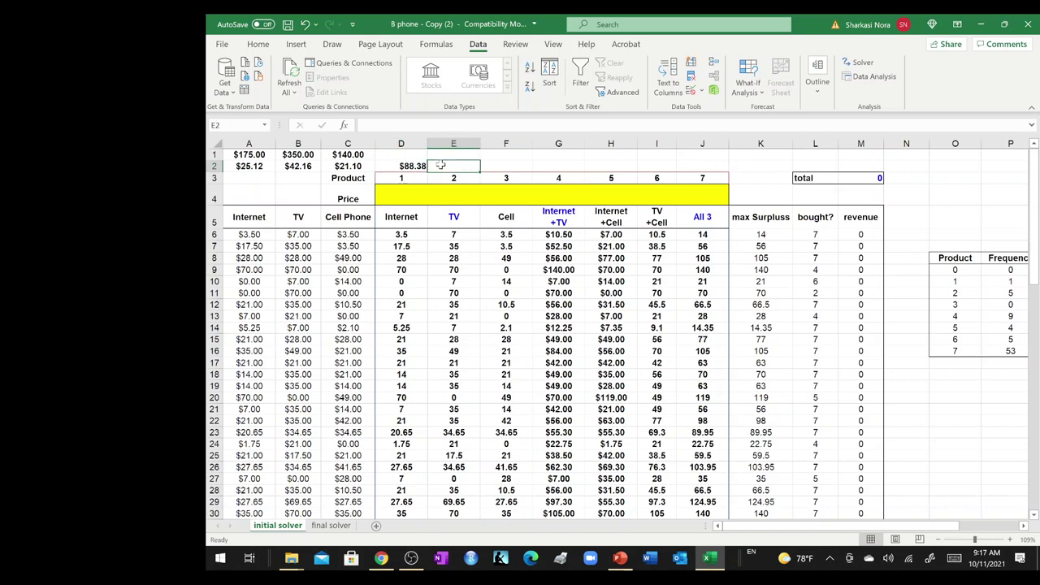
text(=)
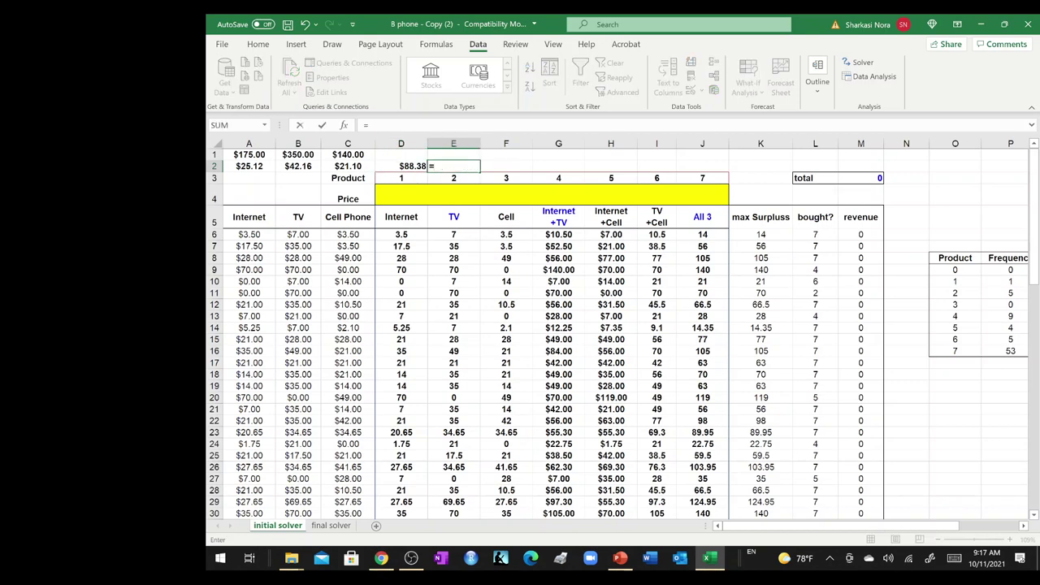
text(88/100)
key(Return)
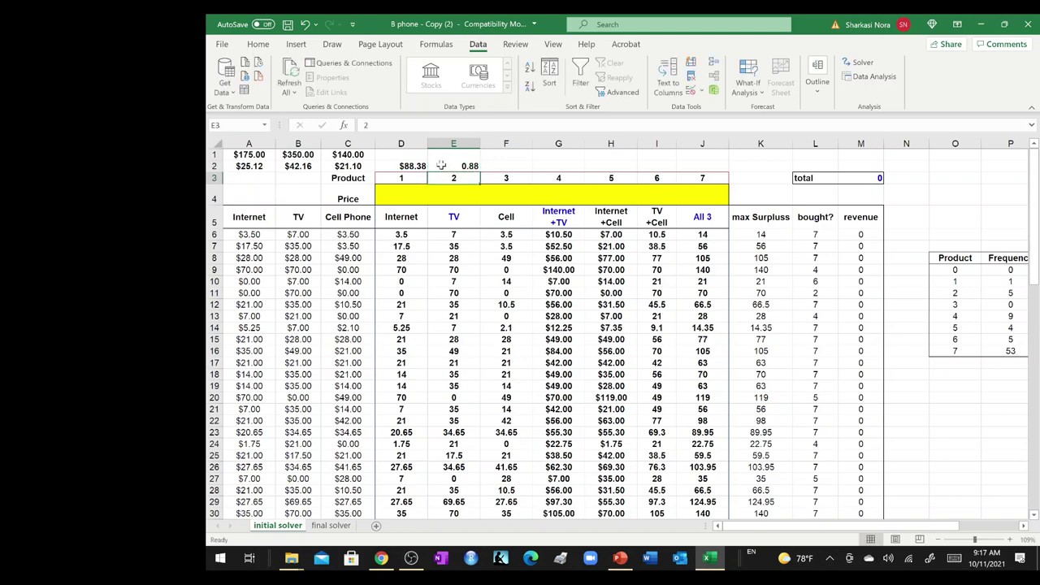
click(467, 167)
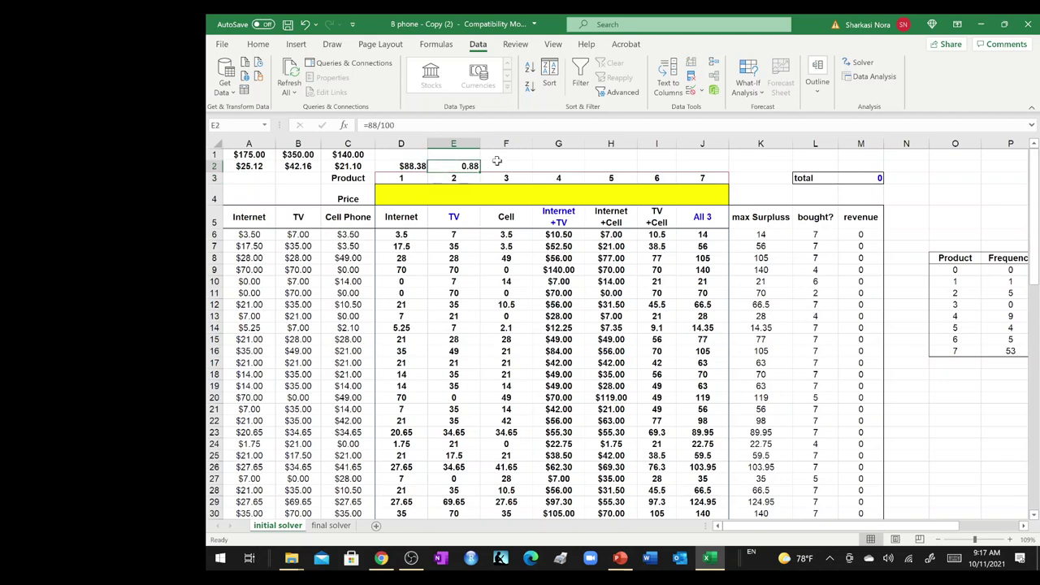
key(Delete)
Compare the sum of averages in D2 with the averages in A2:C2 and the maximums in A1:C1.
click(398, 166)
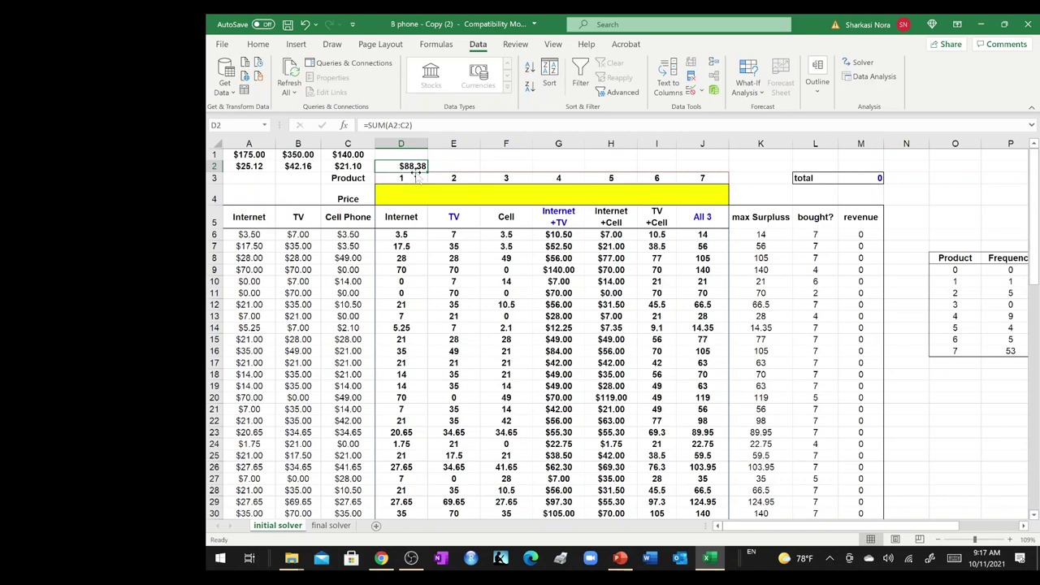
drag(252, 166, 358, 164)
click(402, 165)
drag(246, 154, 348, 154)
Clear the maximum, average and sum formulas from A1:D2 and check the Internet, TV and Cell Phone column headings.
drag(415, 168, 414, 168)
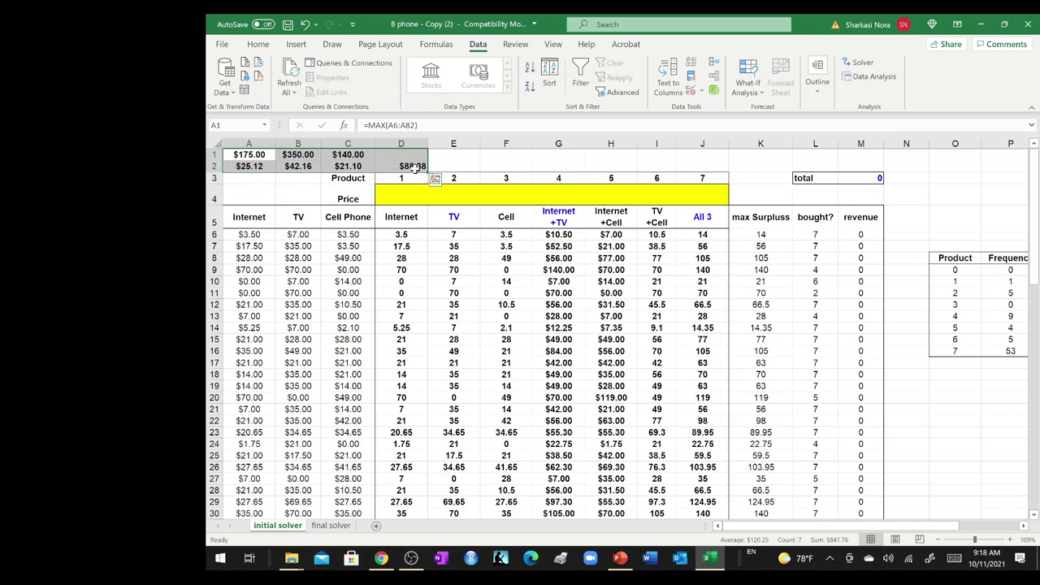
key(Delete)
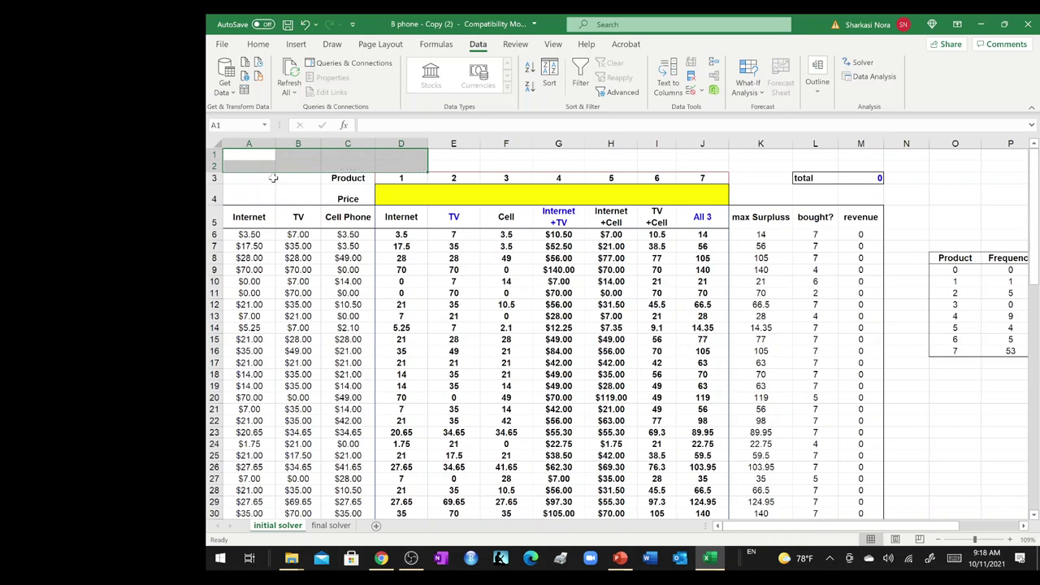
click(249, 153)
click(235, 224)
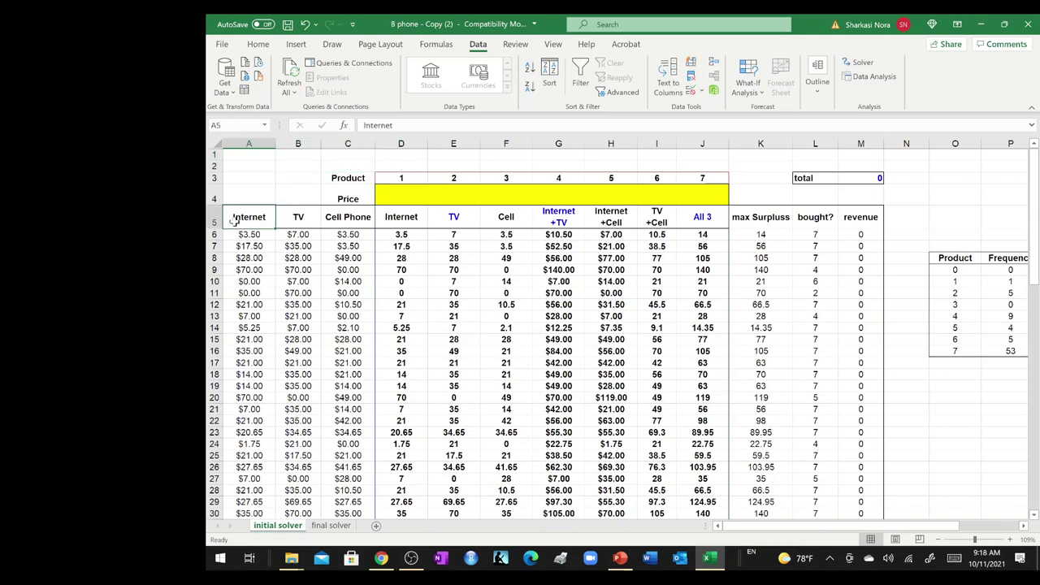
click(300, 220)
click(370, 219)
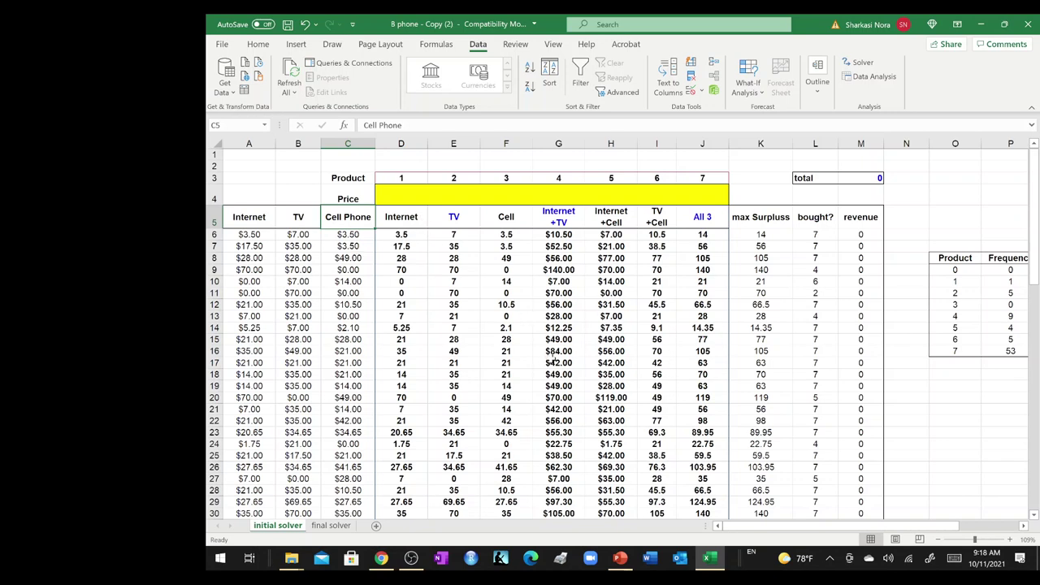
Undo the clearing of A1:D2 and select the first customer's product values in A6:C6.
click(264, 159)
key(ctrl+v)
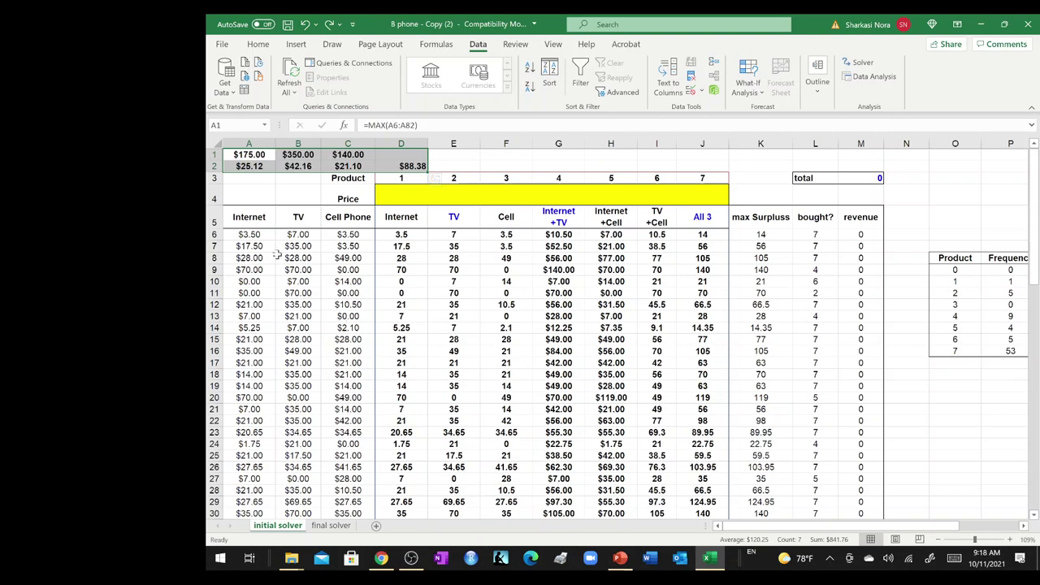
drag(243, 234, 340, 235)
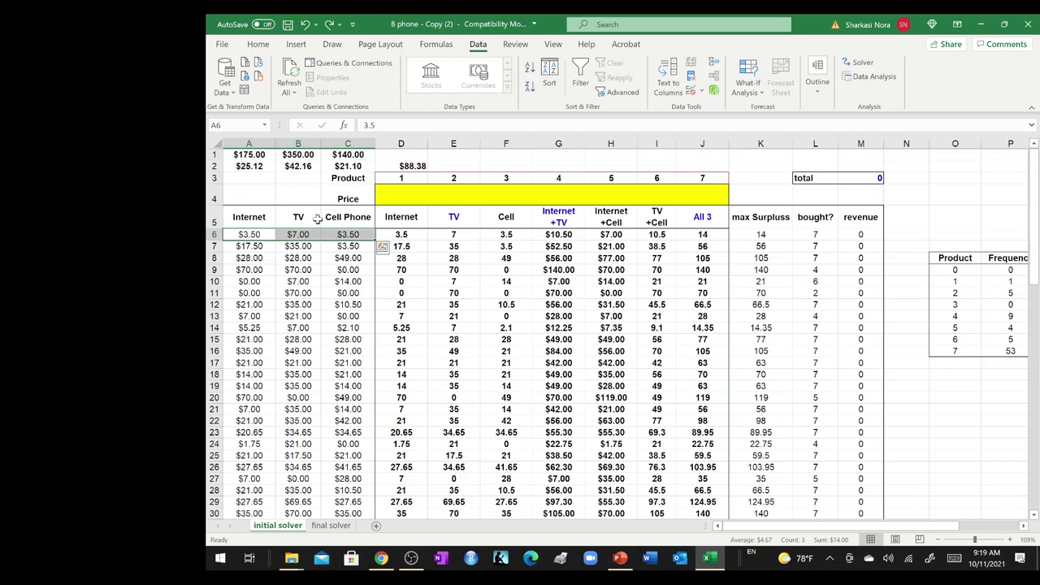
Inspect the average formulas in A2:C2 and the sum formula in D2 without changing them.
drag(255, 165, 348, 165)
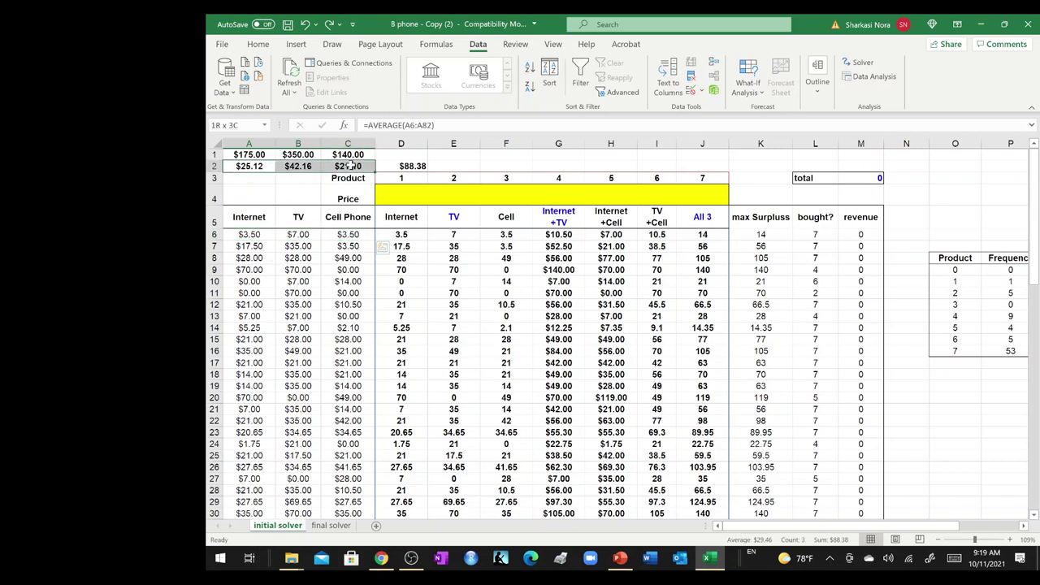
click(236, 166)
double_click(236, 166)
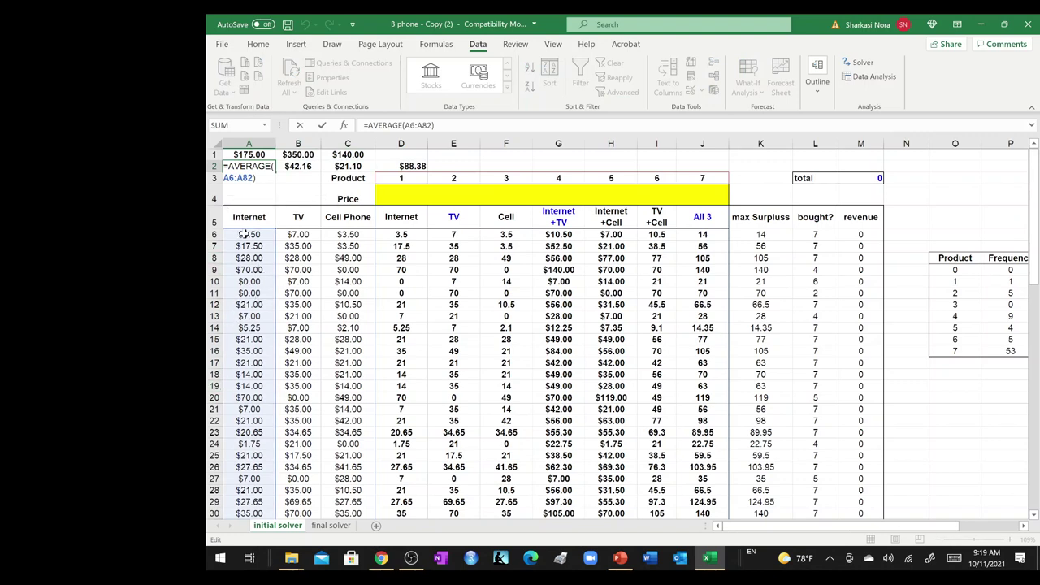
key(Escape)
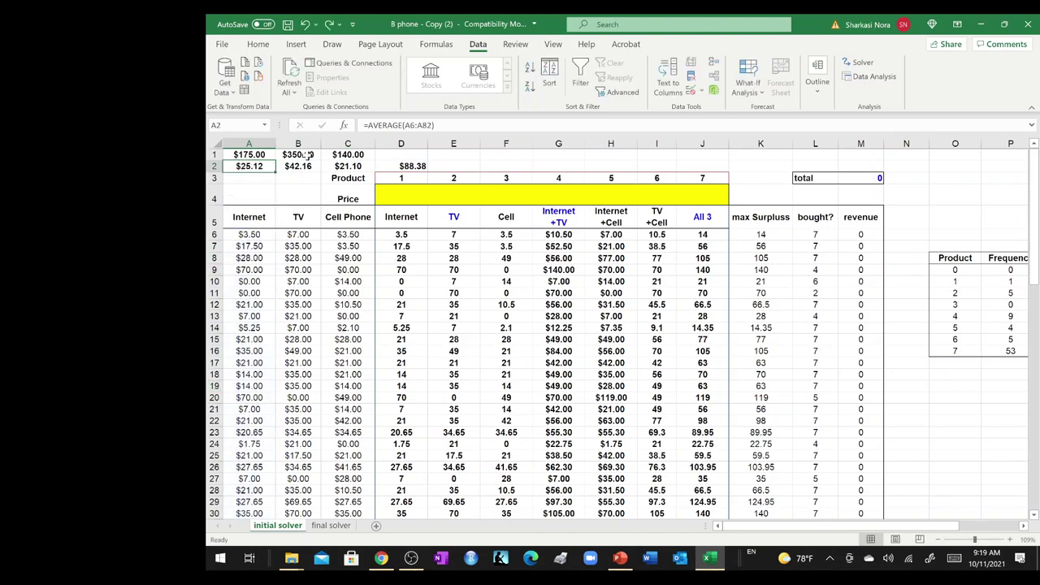
click(412, 165)
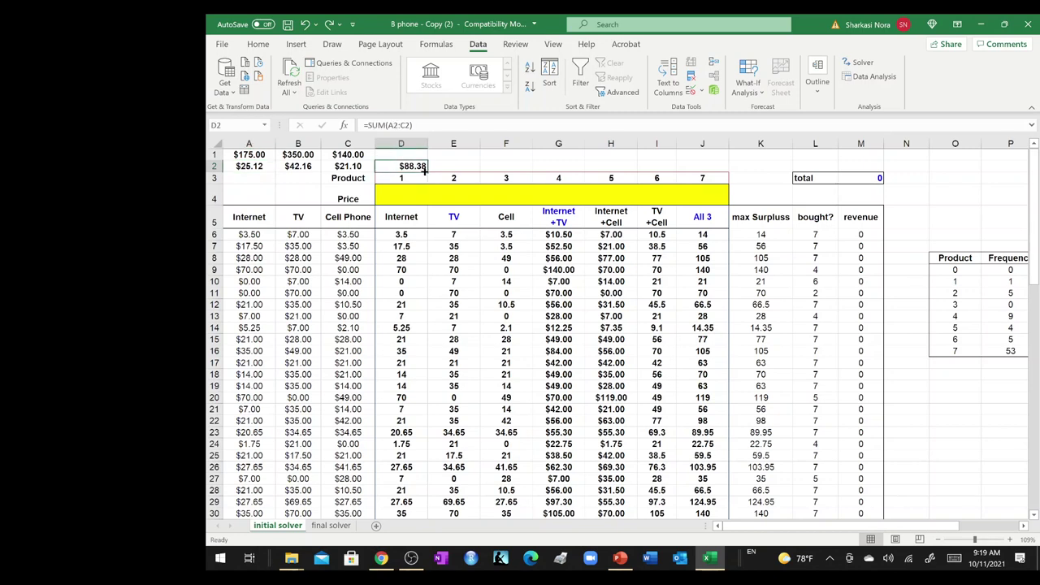
double_click(418, 166)
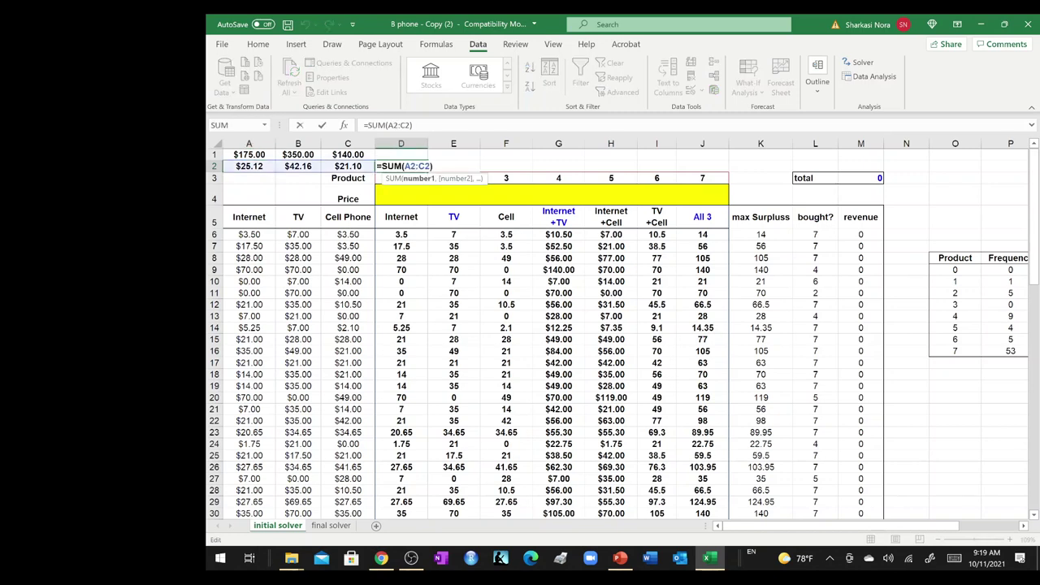
key(Escape)
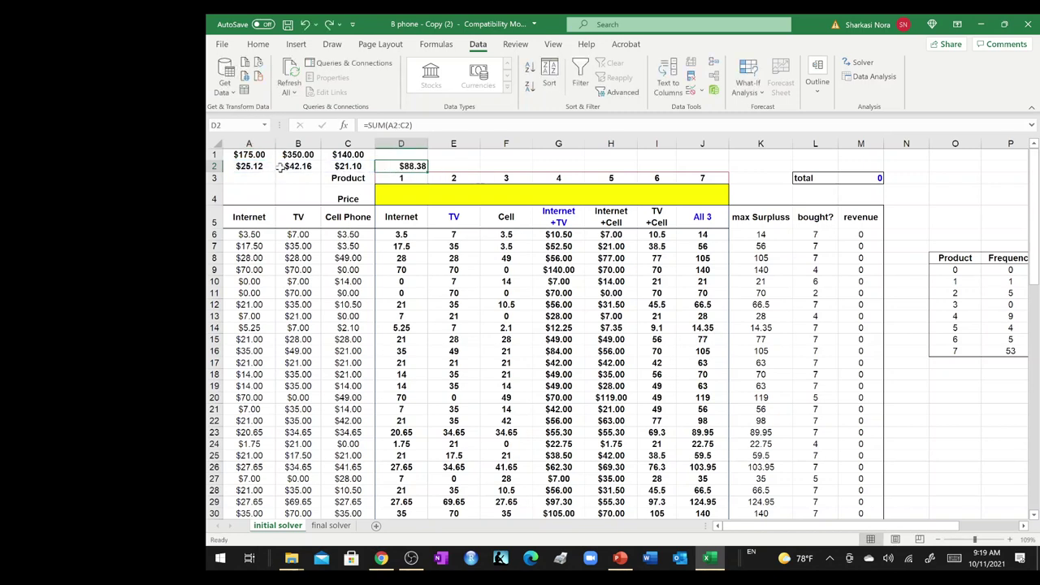
Clear the maximum, average and sum formulas from A1:D2 and save the workbook in its current format despite the compatibility check.
drag(244, 154, 419, 164)
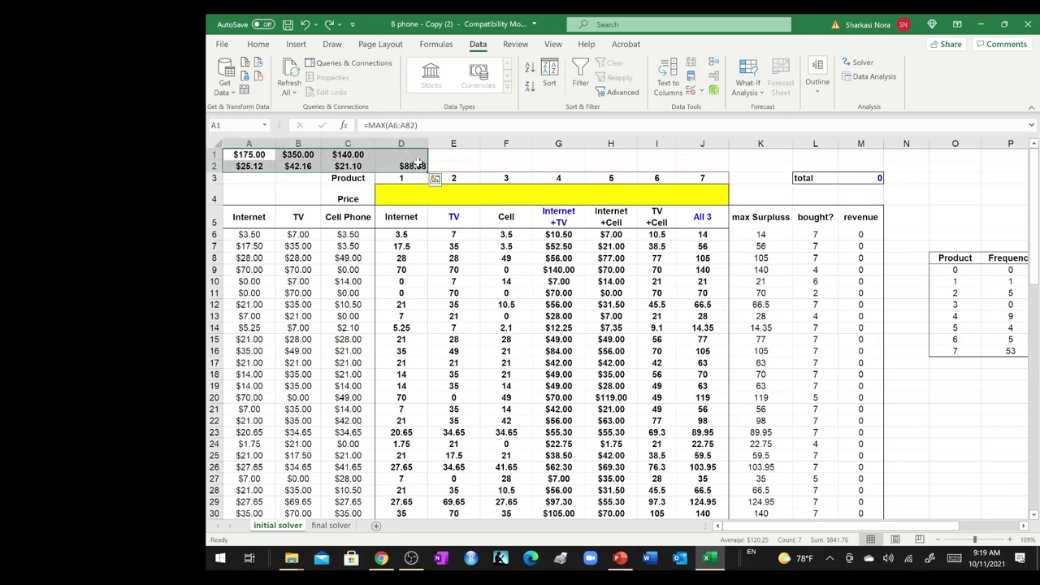
key(Delete)
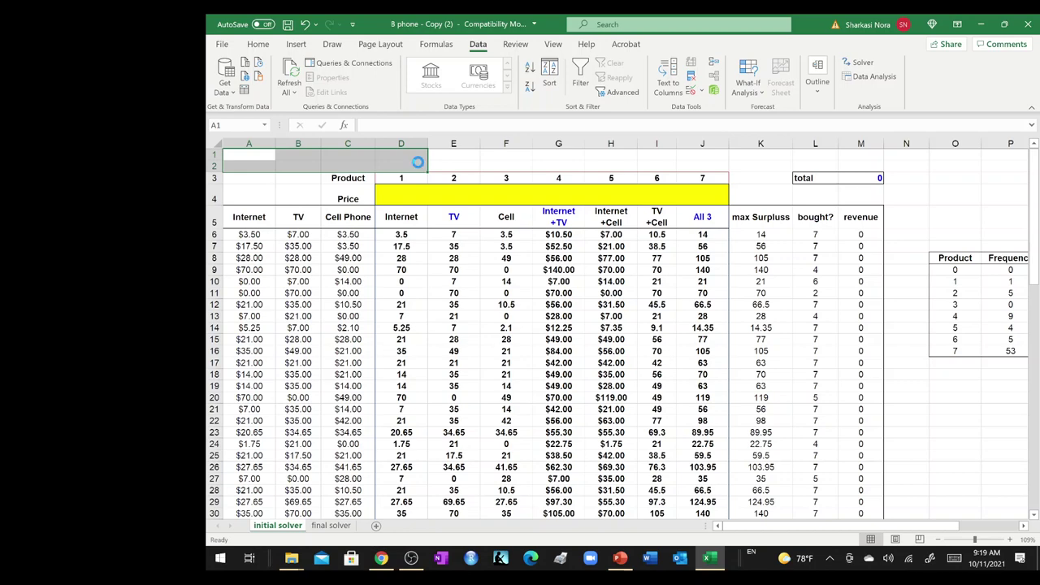
key(ctrl+s)
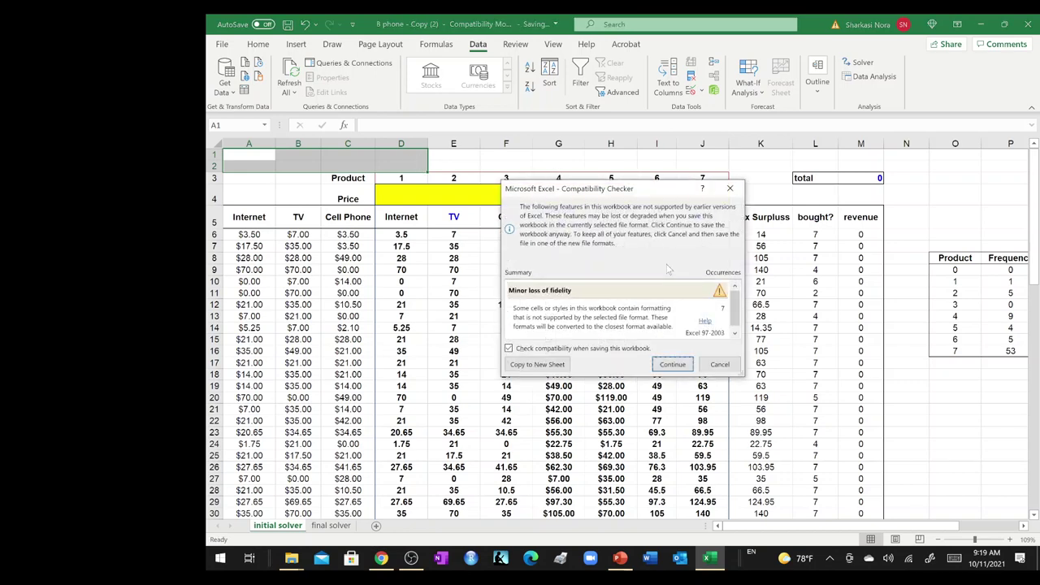
click(730, 188)
click(623, 155)
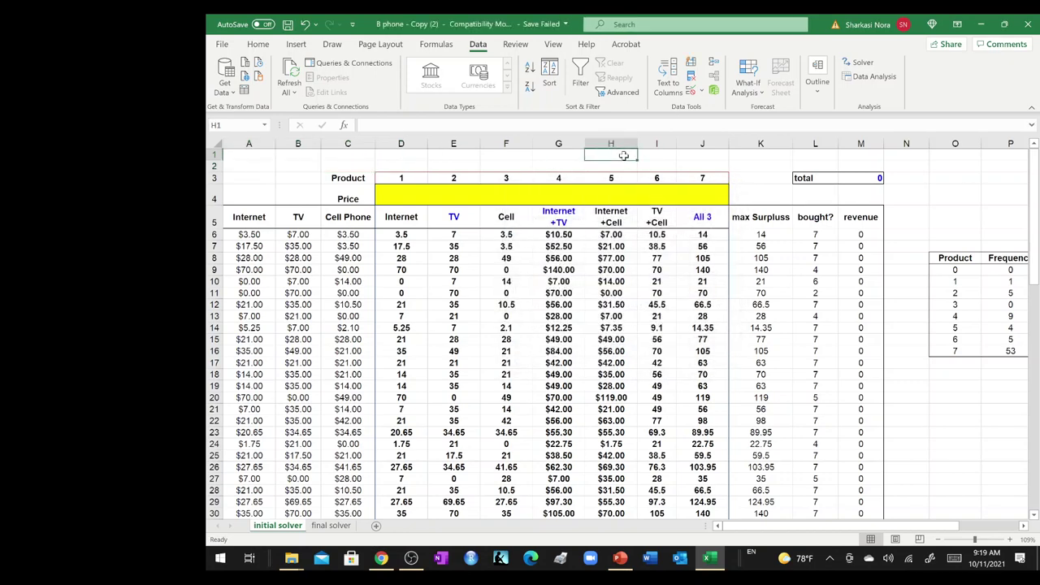
key(ctrl+s)
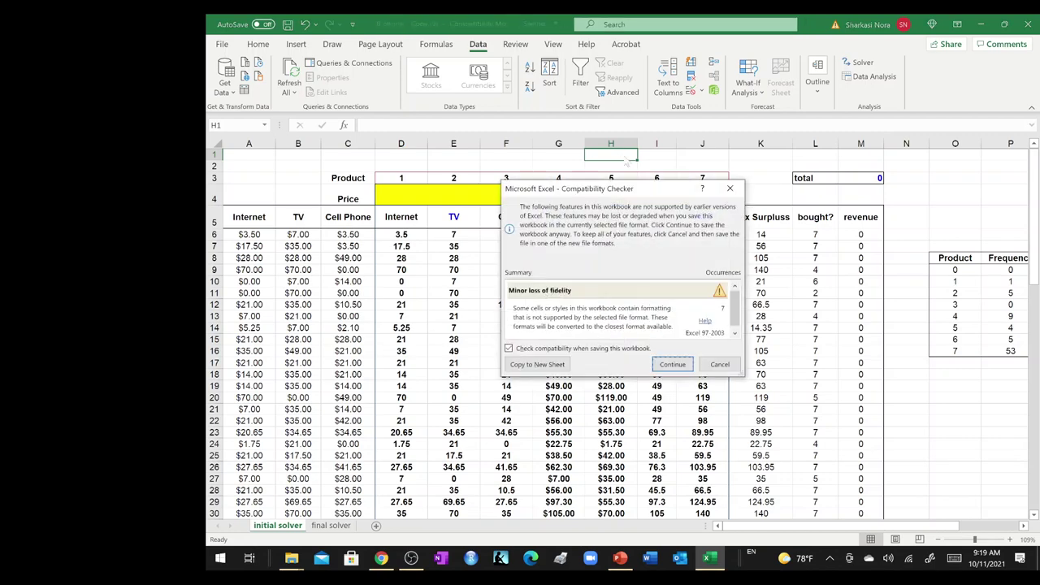
click(673, 370)
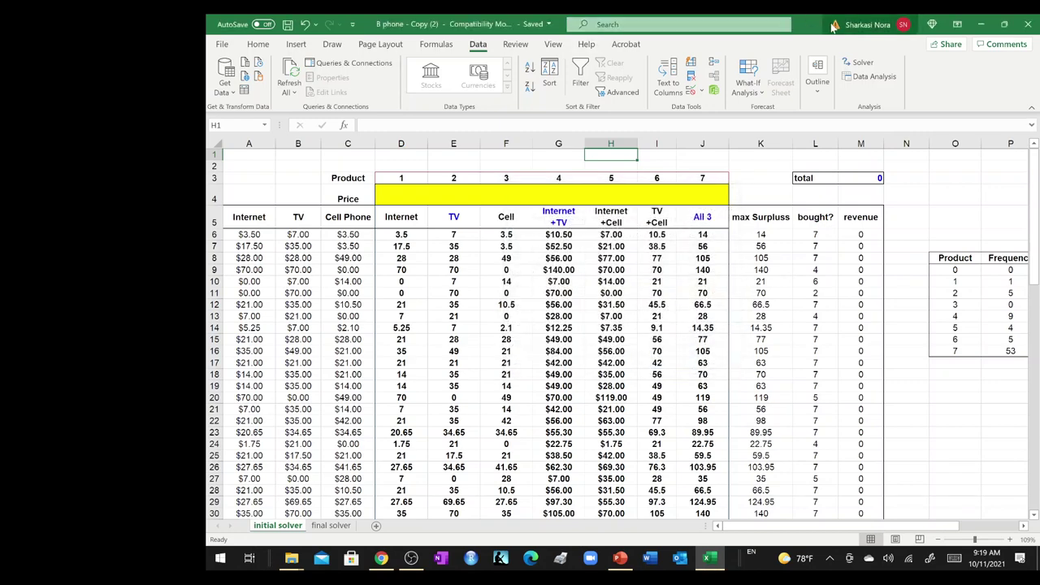
Run the Evolutionary Solver to maximize total revenue in M3 and continue the search past the feasible-solutions limit.
click(872, 177)
click(859, 62)
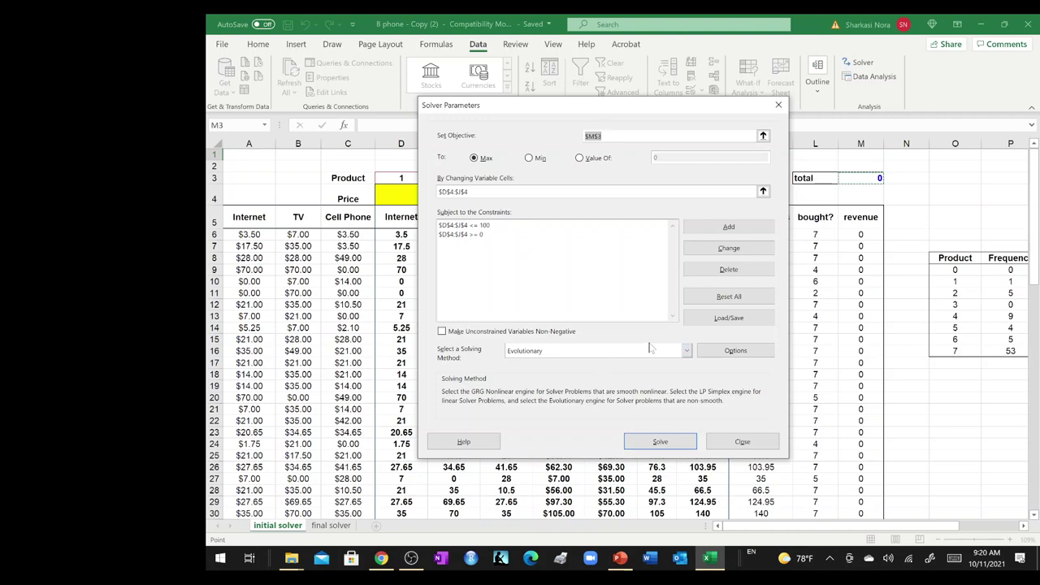
click(660, 442)
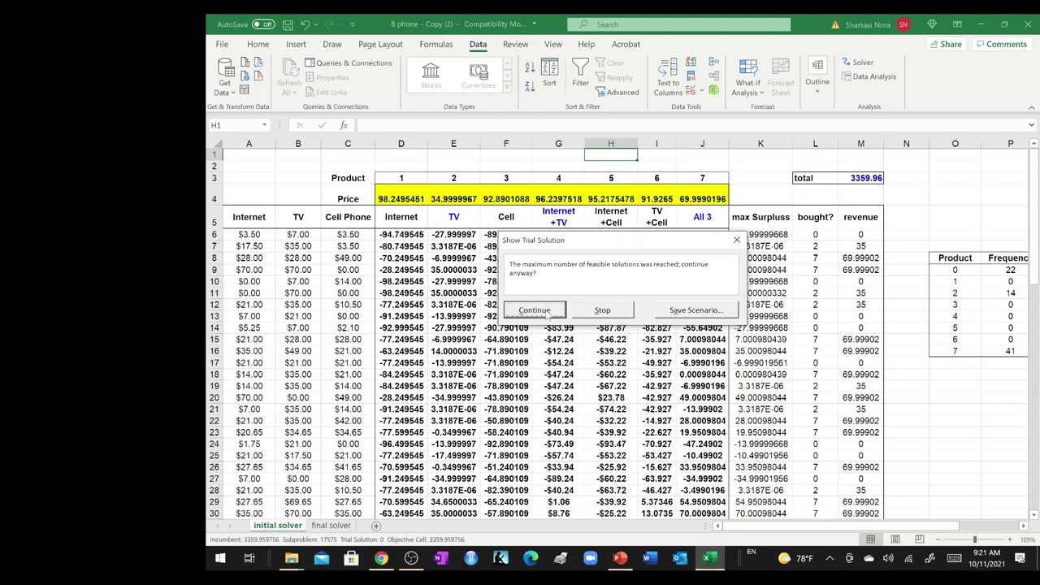
click(559, 310)
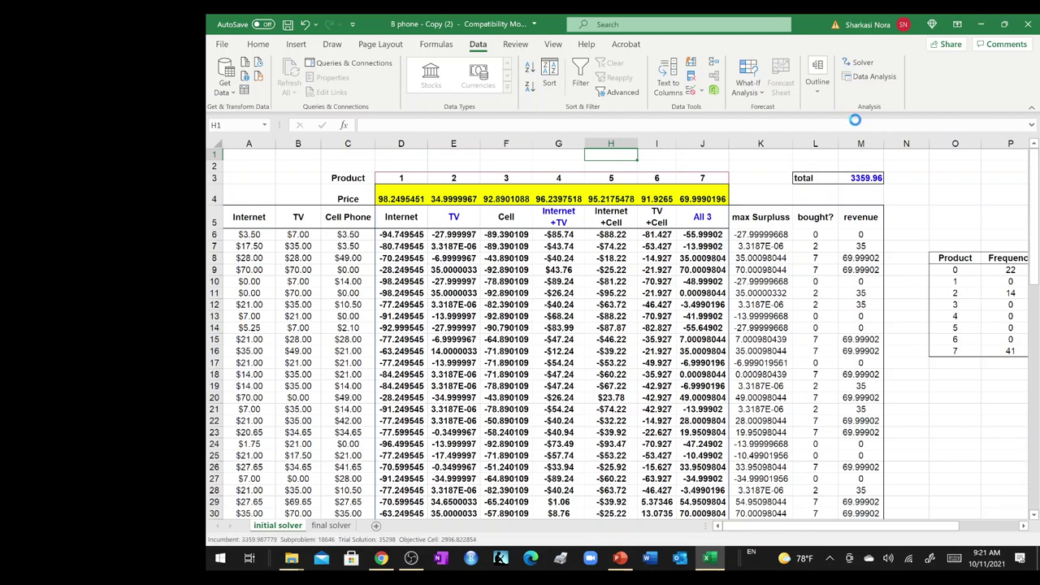
Switch to the PowerPoint deck Module II Pricing B Bundling and review the Evolutionary Solver slide about the mutation rate.
click(620, 559)
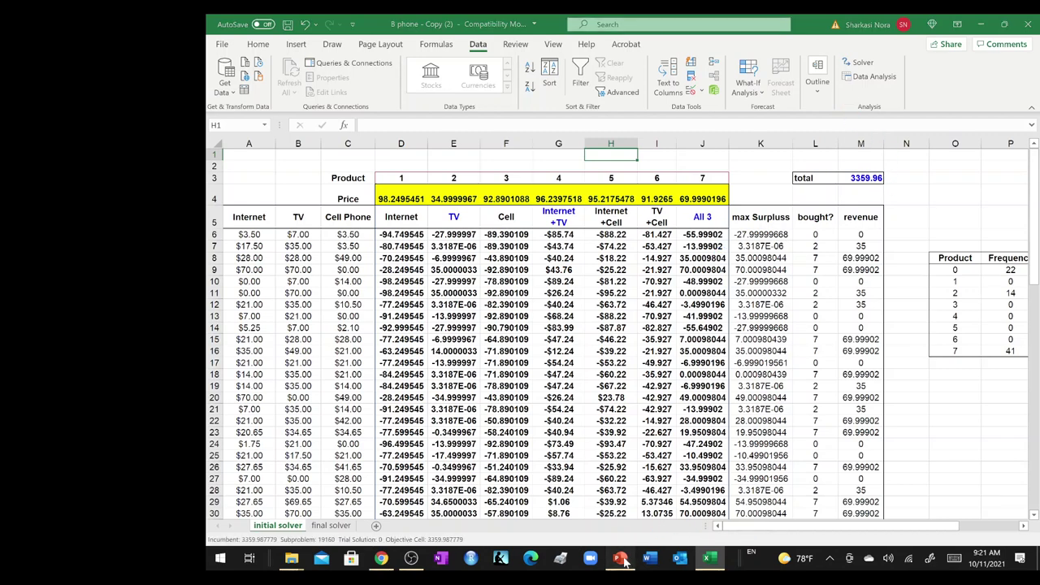
scroll(290, 368, down, 8)
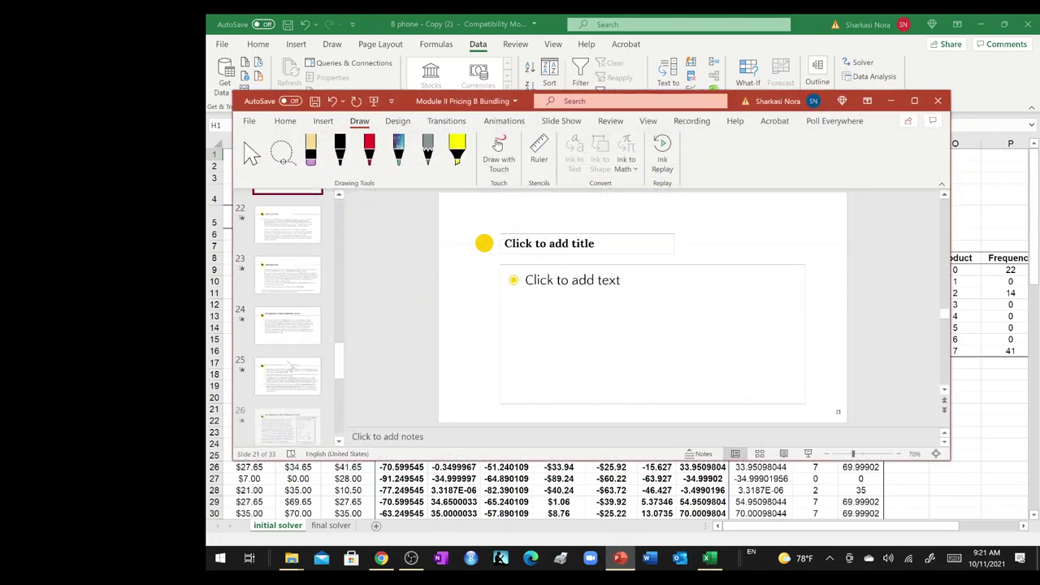
scroll(309, 278, up, 2)
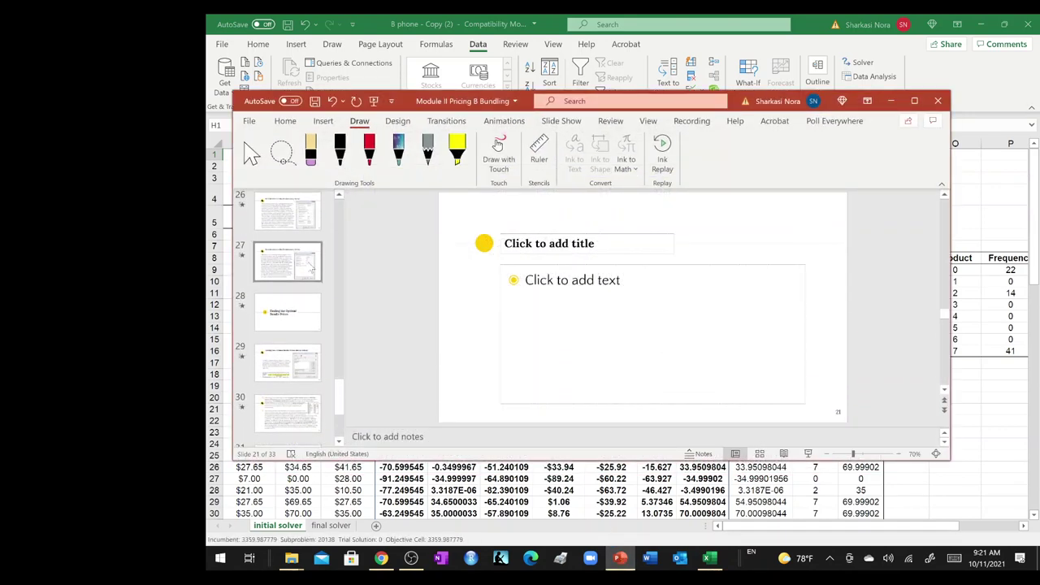
click(303, 265)
scroll(303, 244, down, 1)
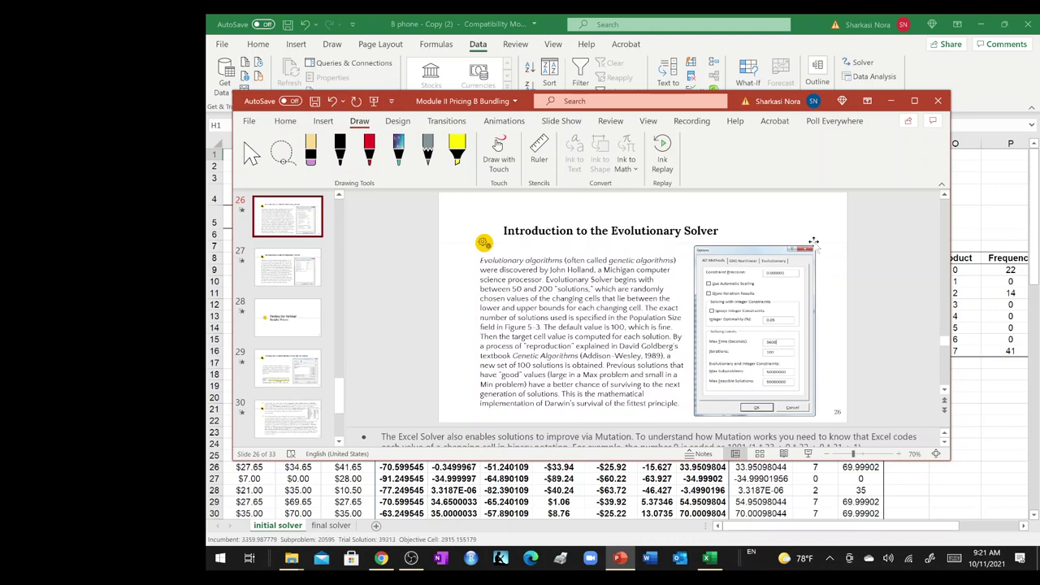
click(914, 101)
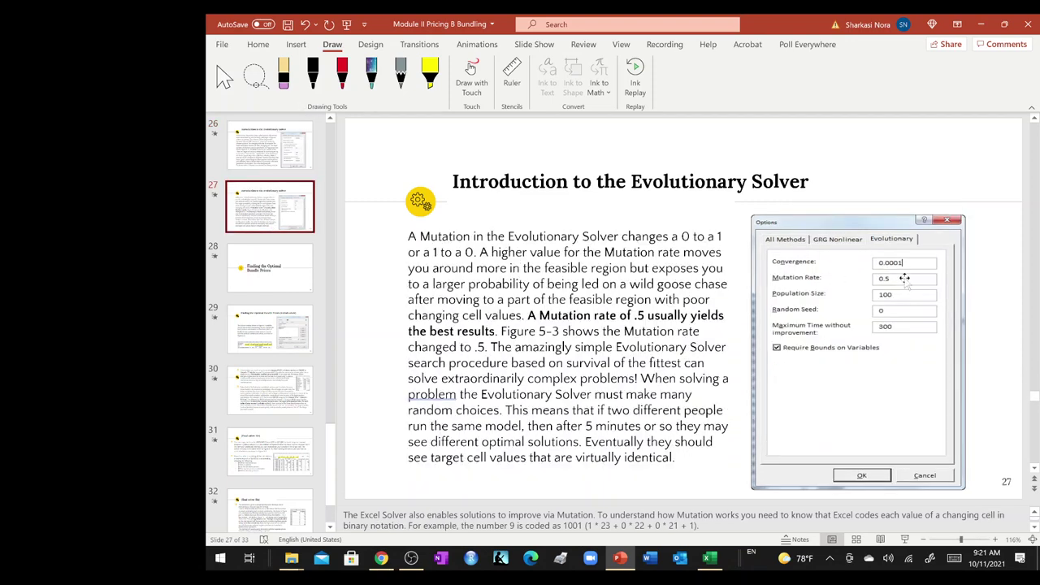
click(981, 23)
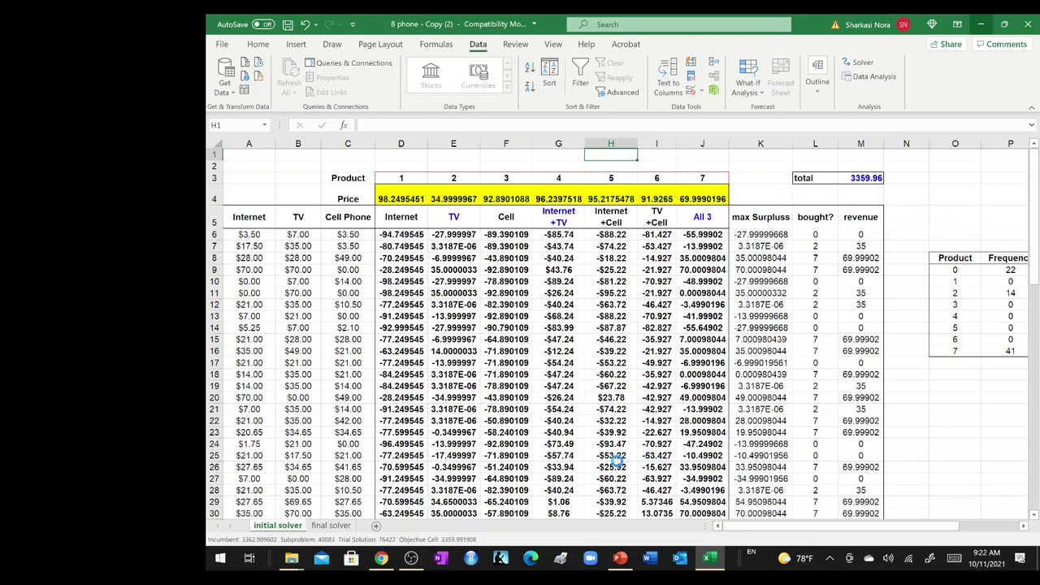
Switch to Chrome and review the syntax and arguments of XLOOKUP on its Microsoft Support page.
click(381, 559)
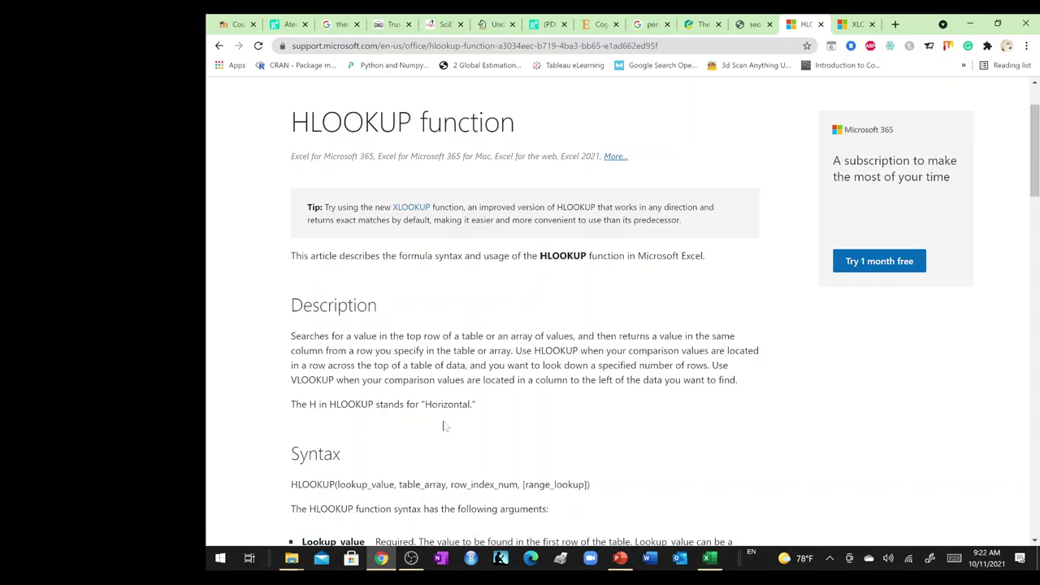
scroll(422, 149, up, 1)
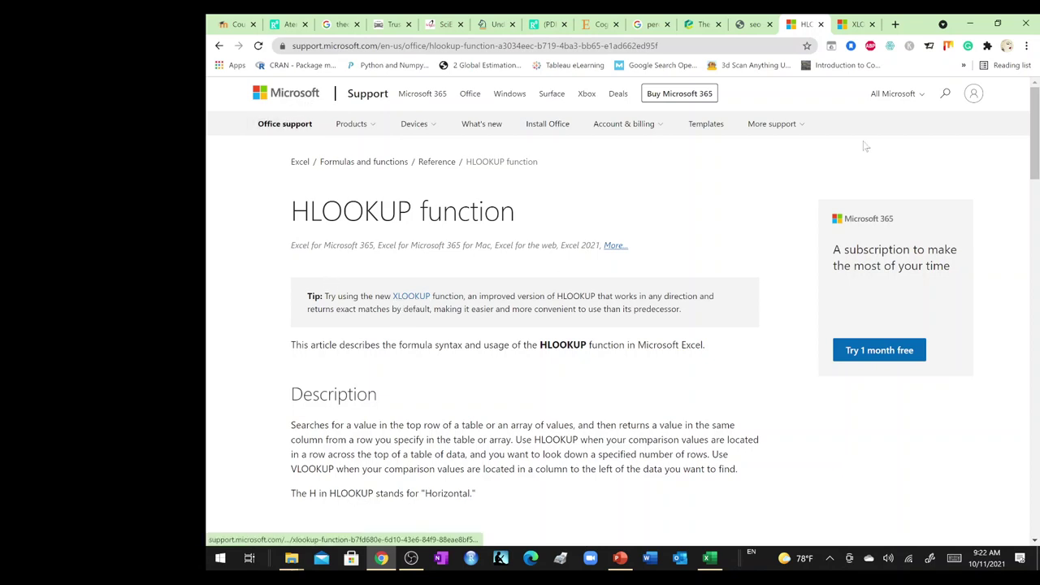
click(861, 25)
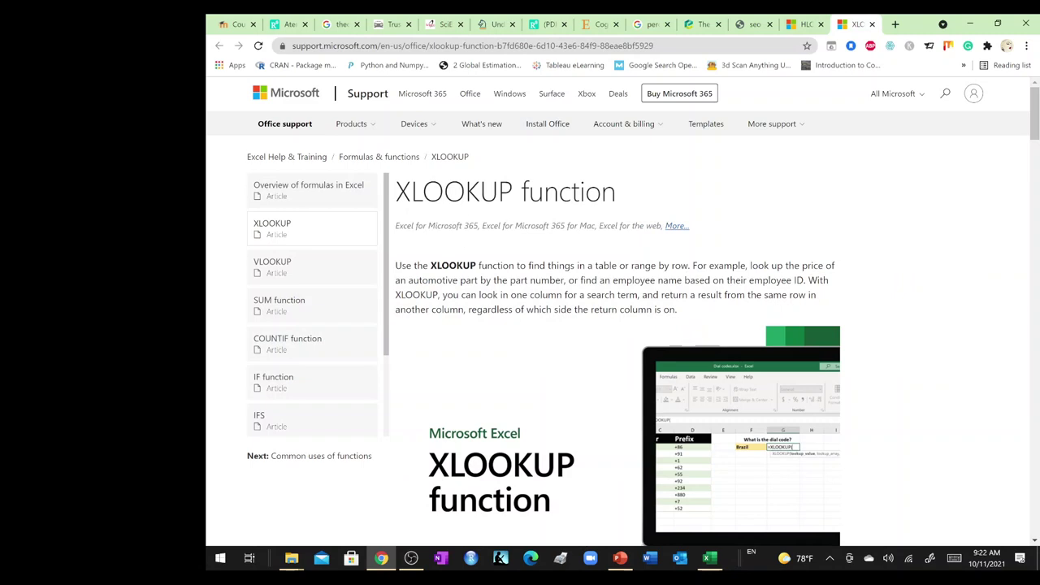
scroll(634, 468, down, 2)
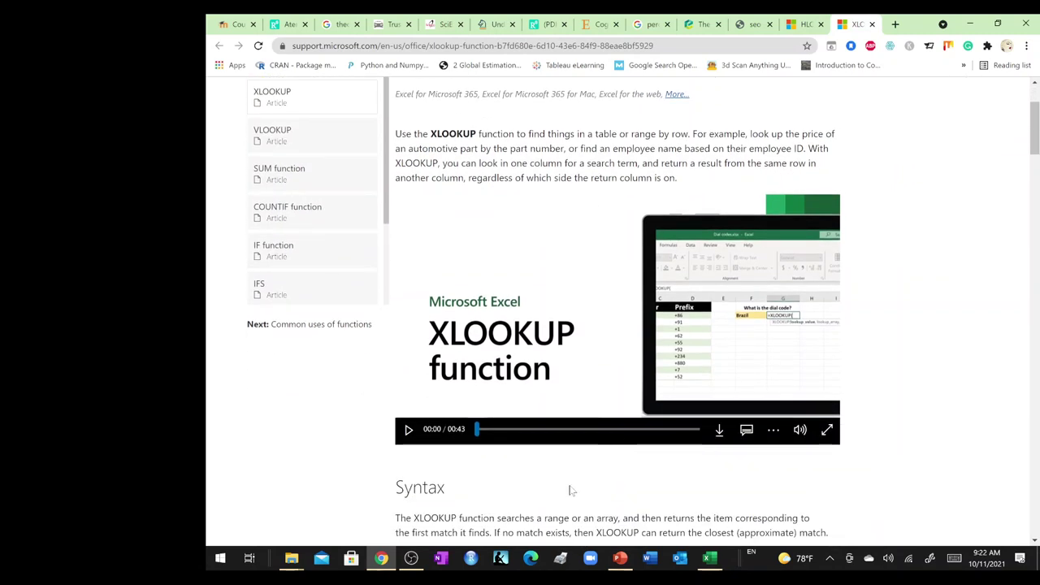
scroll(617, 309, down, 1)
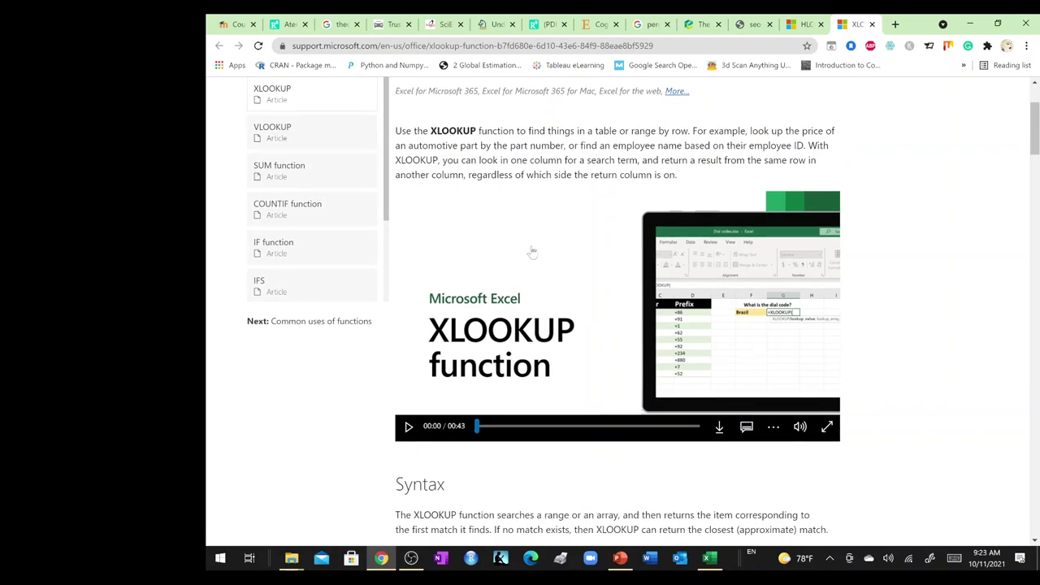
scroll(681, 259, down, 5)
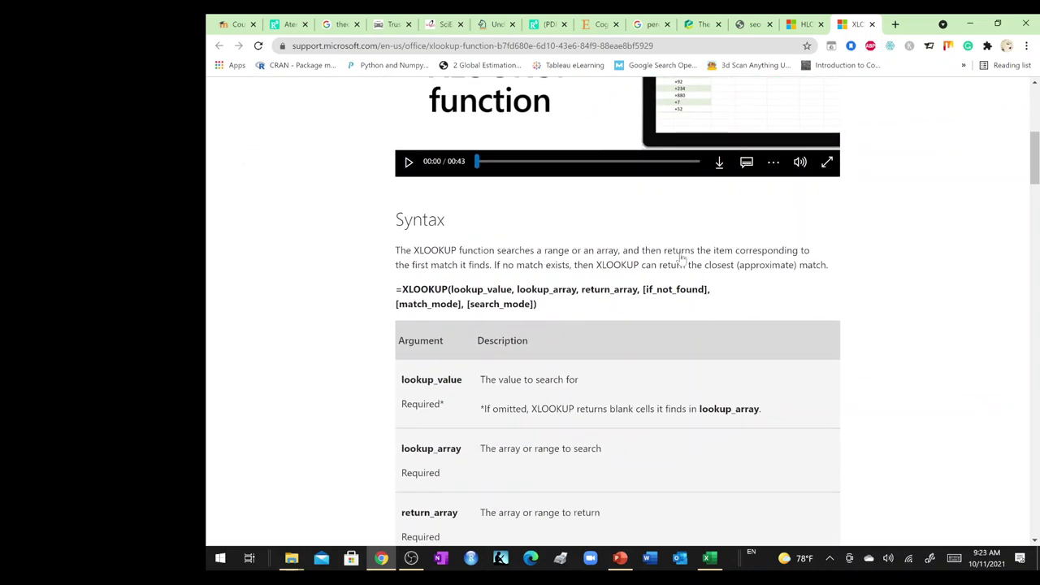
scroll(682, 258, down, 3)
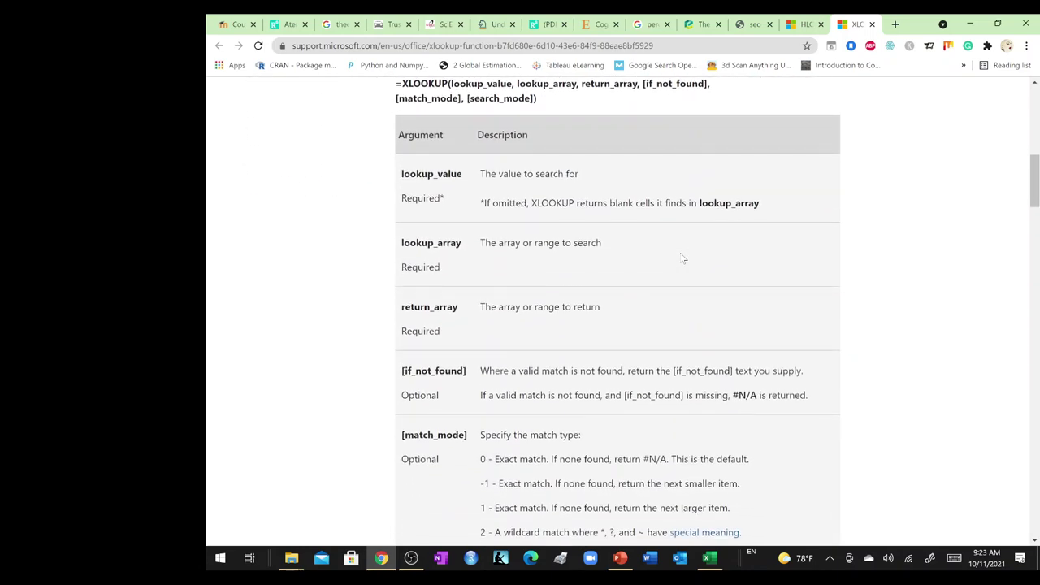
scroll(684, 259, down, 1)
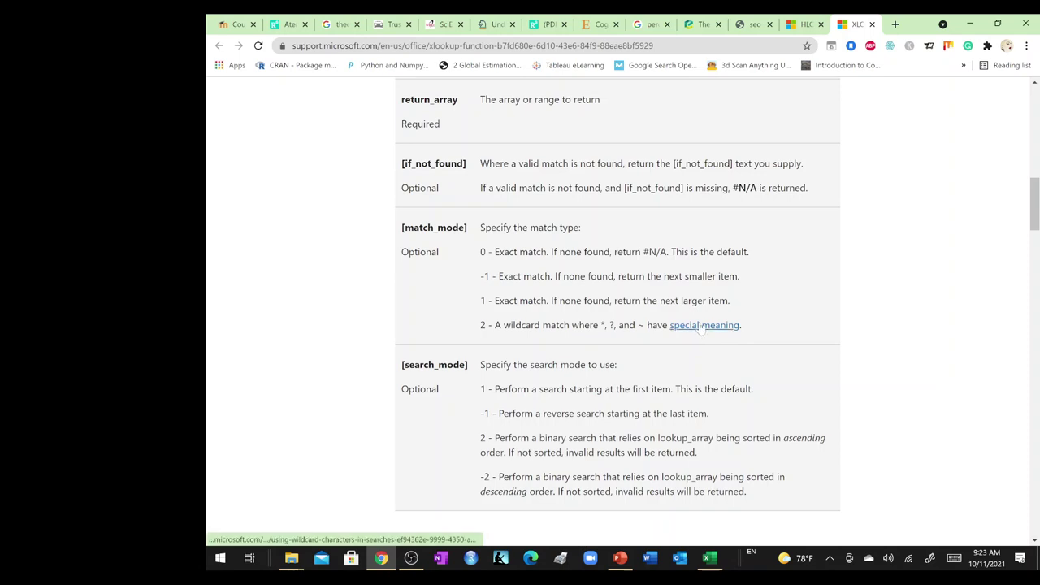
scroll(703, 326, down, 4)
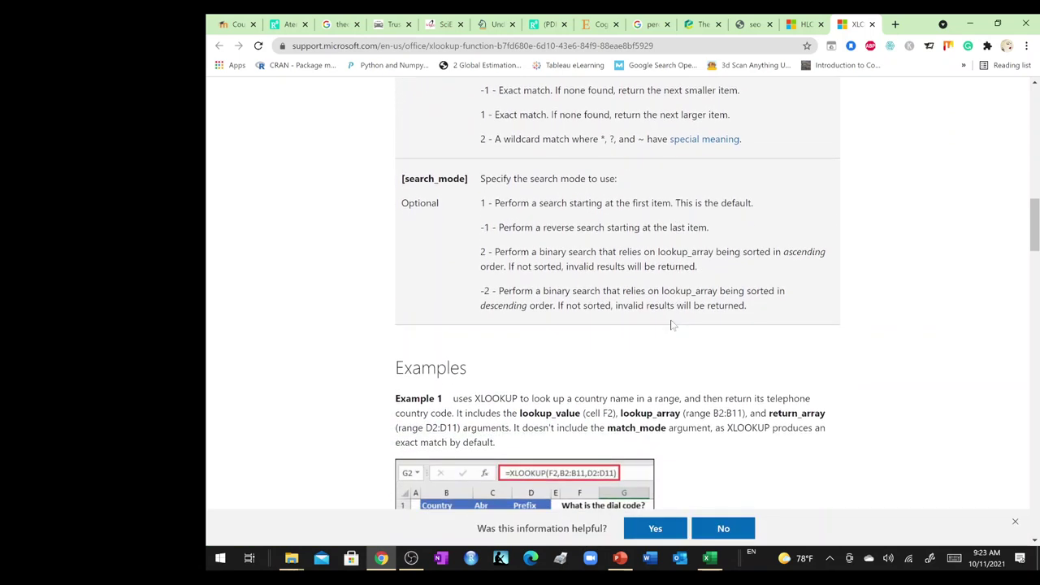
Examine the XLOOKUP examples for the country dial code and the employee ID lookup.
scroll(671, 323, down, 2)
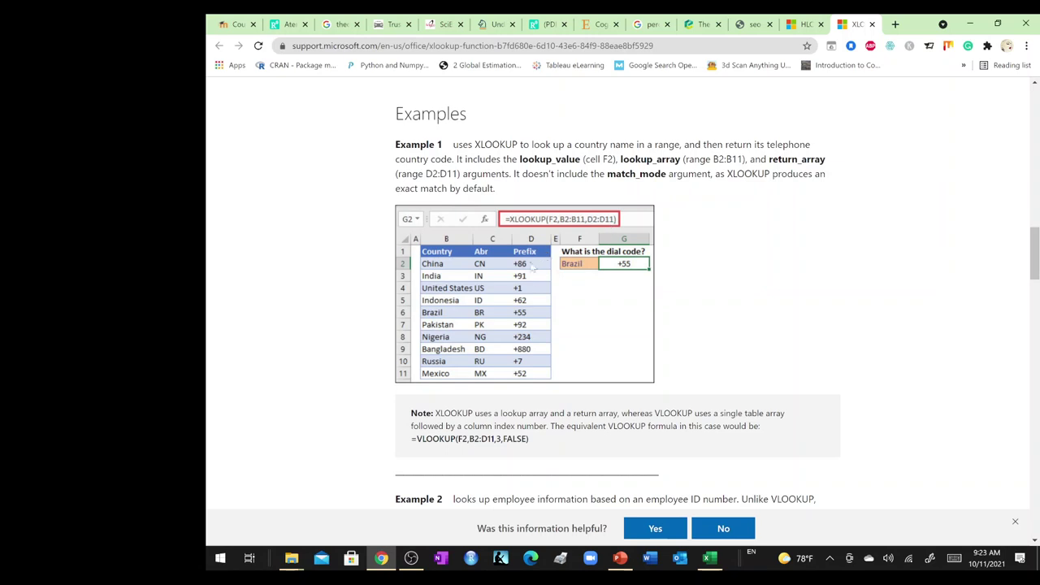
scroll(734, 234, down, 1)
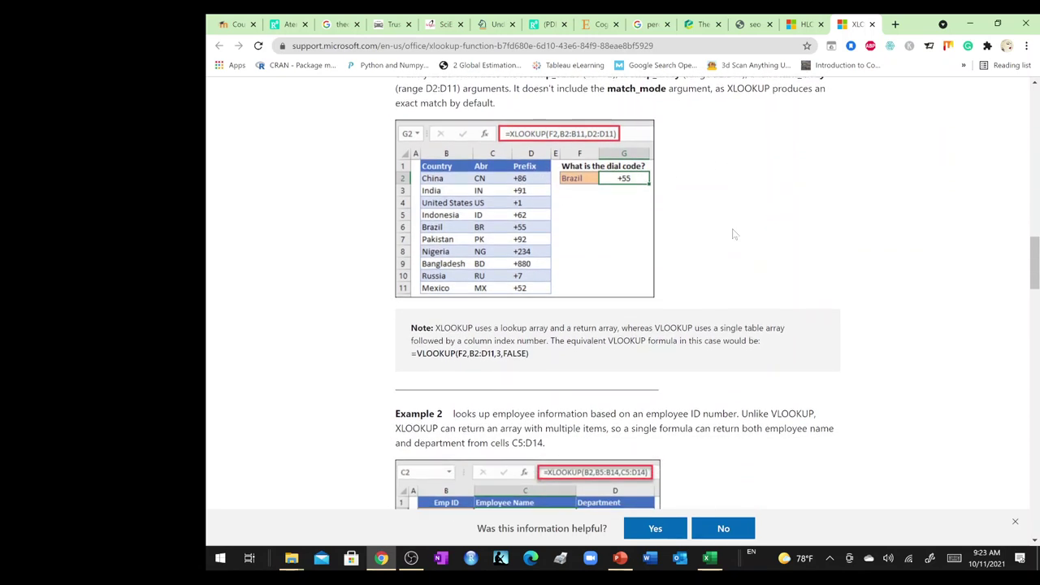
scroll(734, 234, down, 1)
scroll(734, 234, up, 1)
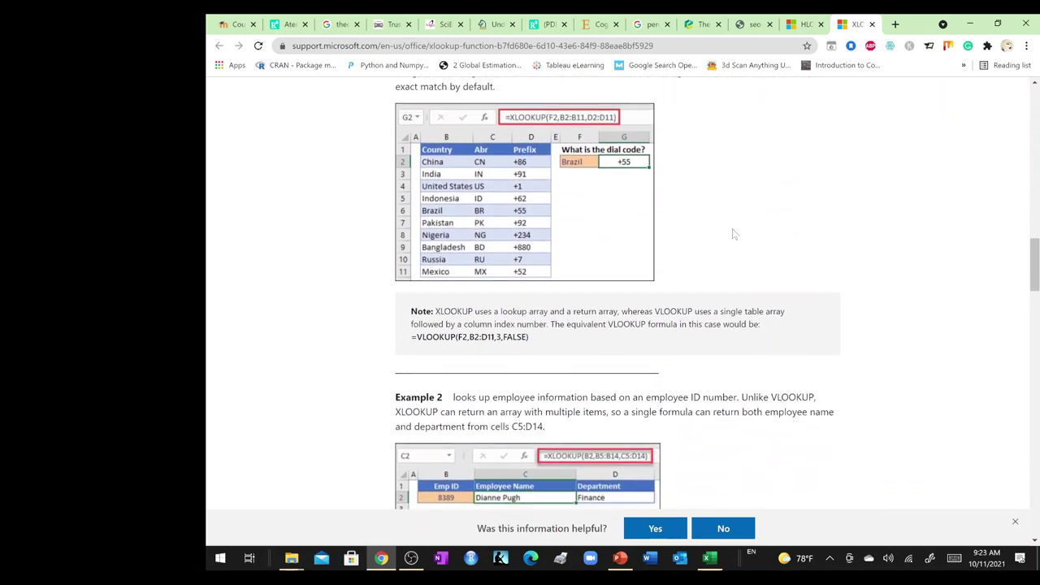
scroll(734, 234, down, 1)
scroll(734, 234, up, 1)
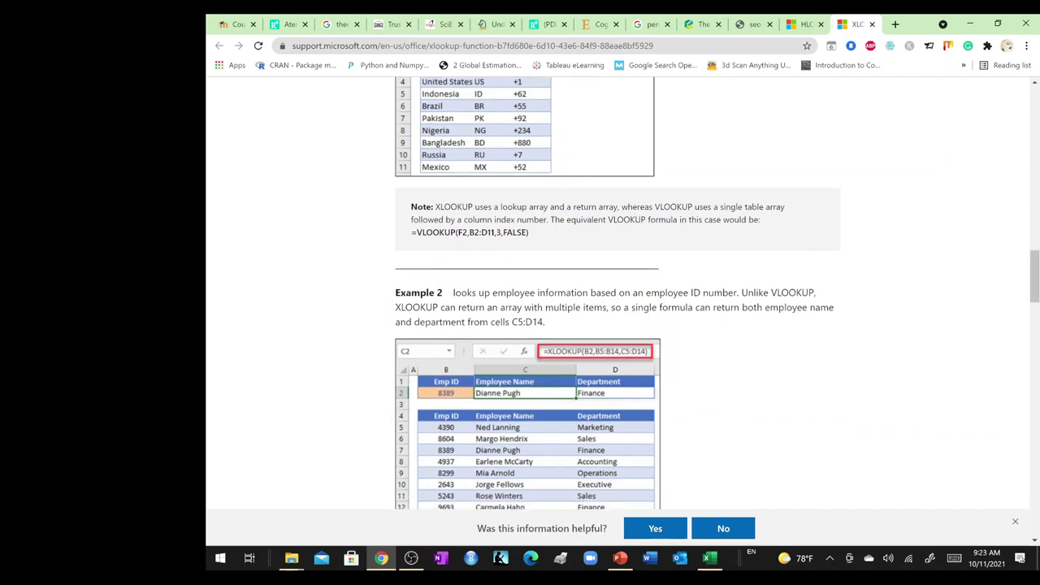
scroll(734, 234, down, 2)
scroll(734, 234, down, 1)
scroll(569, 309, down, 1)
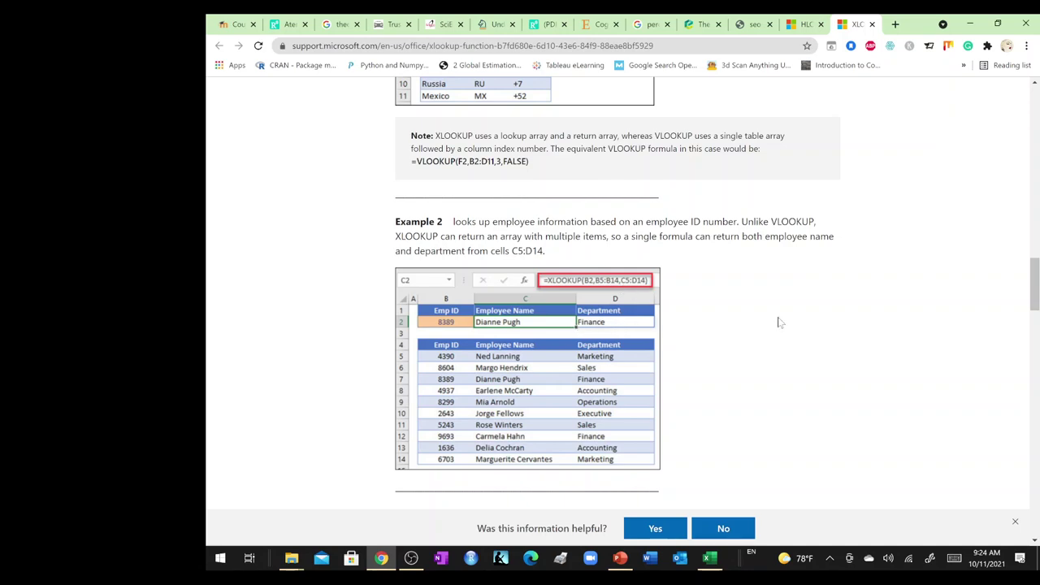
Return to the start of the XLOOKUP article, view the HLOOKUP function page, and leave the browser.
scroll(778, 322, up, 6)
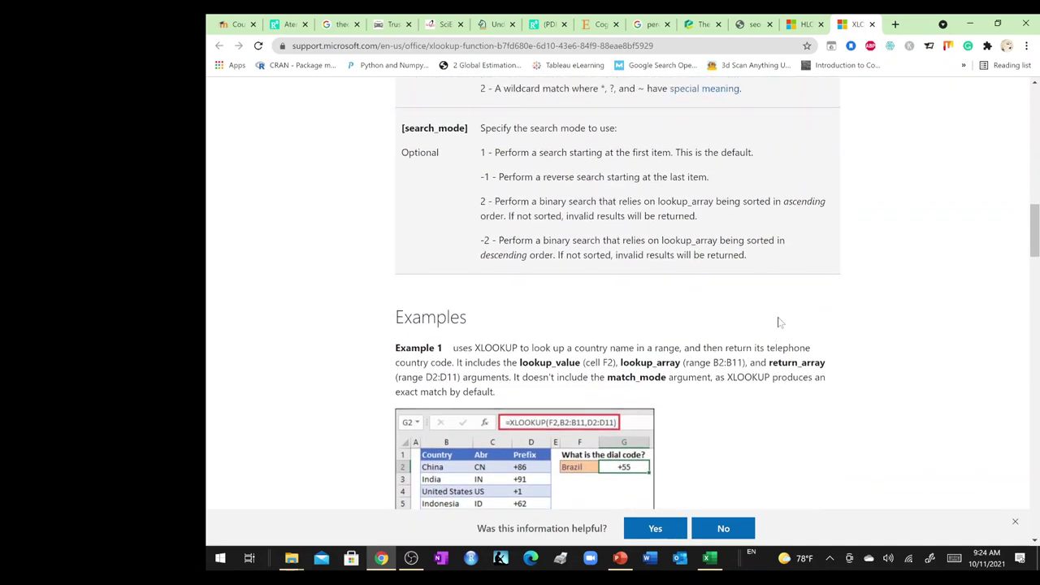
scroll(778, 323, up, 20)
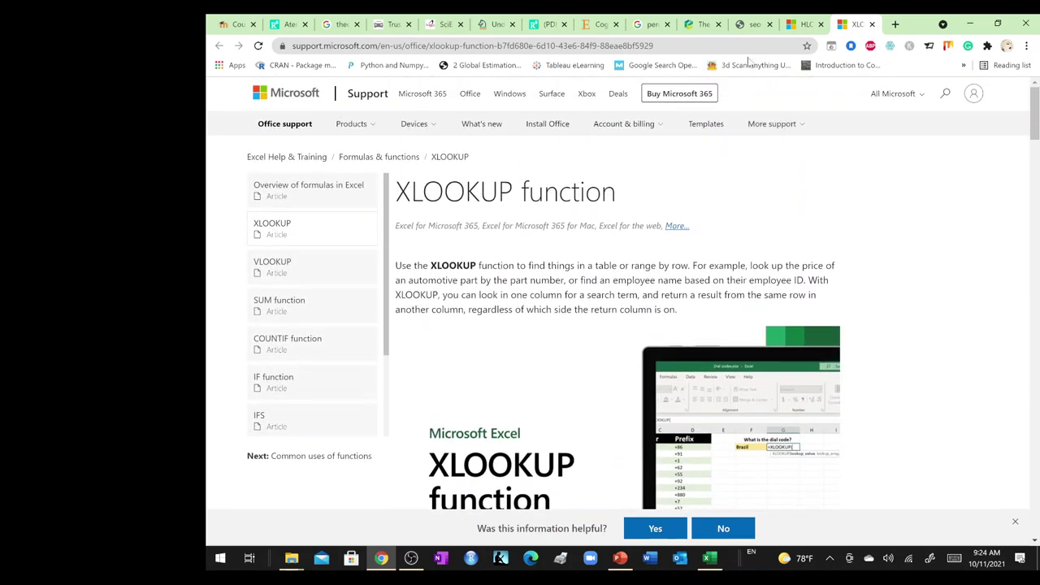
click(804, 24)
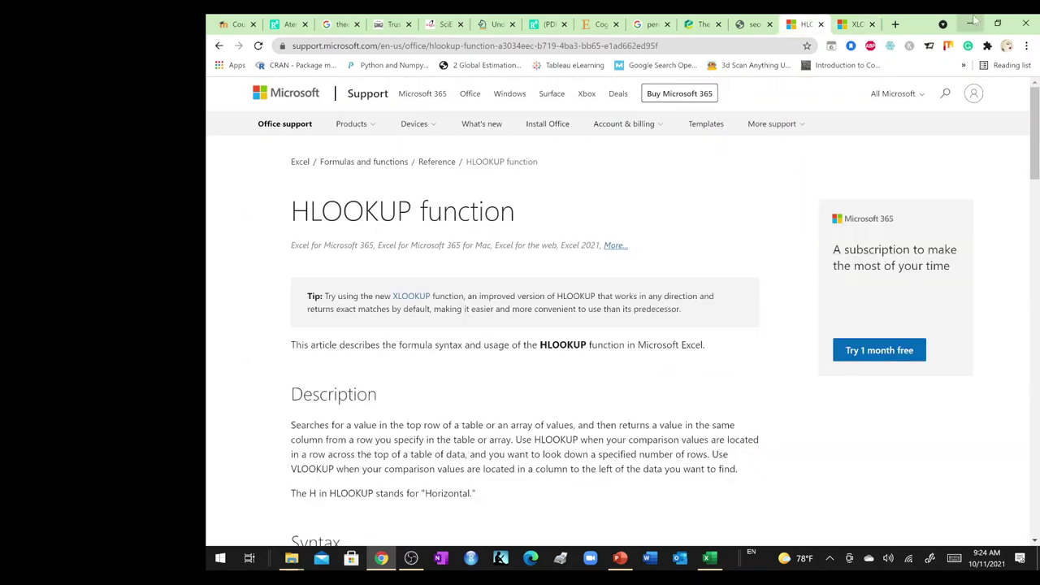
click(972, 23)
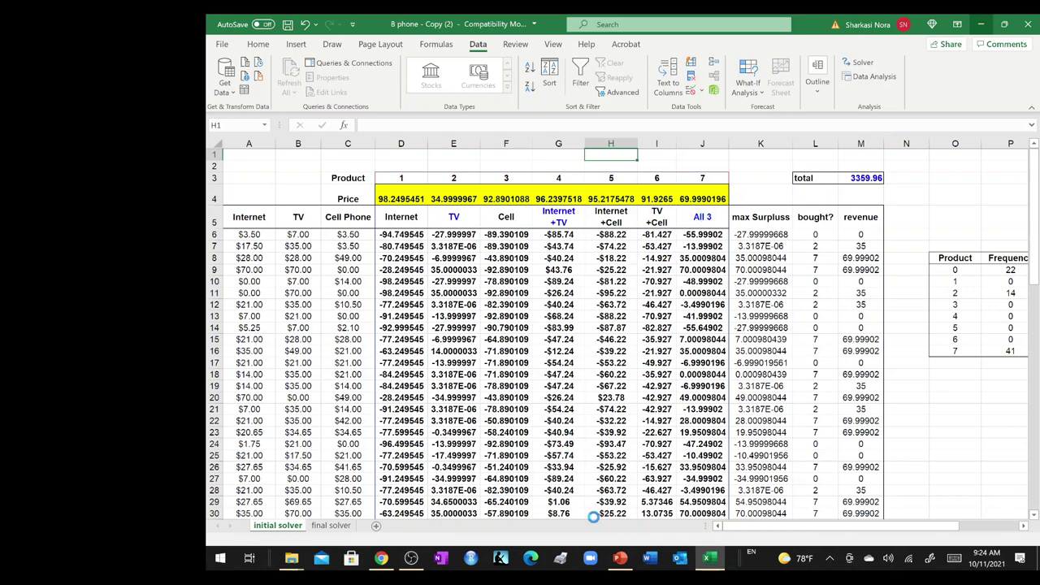
Switch to the PowerPoint deck and show slide 29, Finding the Optimal Bundle Prices (initial solver).
click(624, 562)
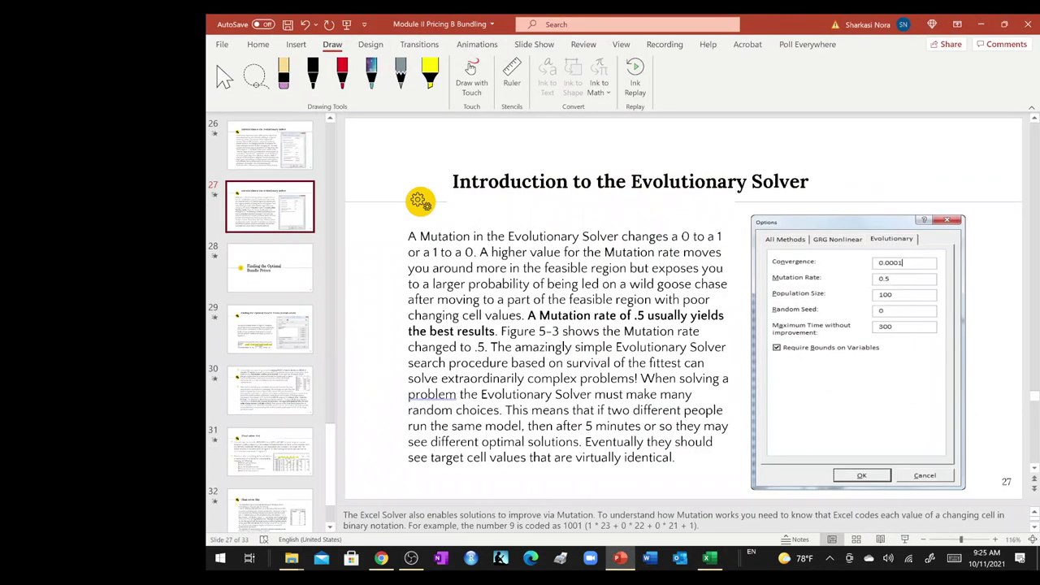
click(272, 284)
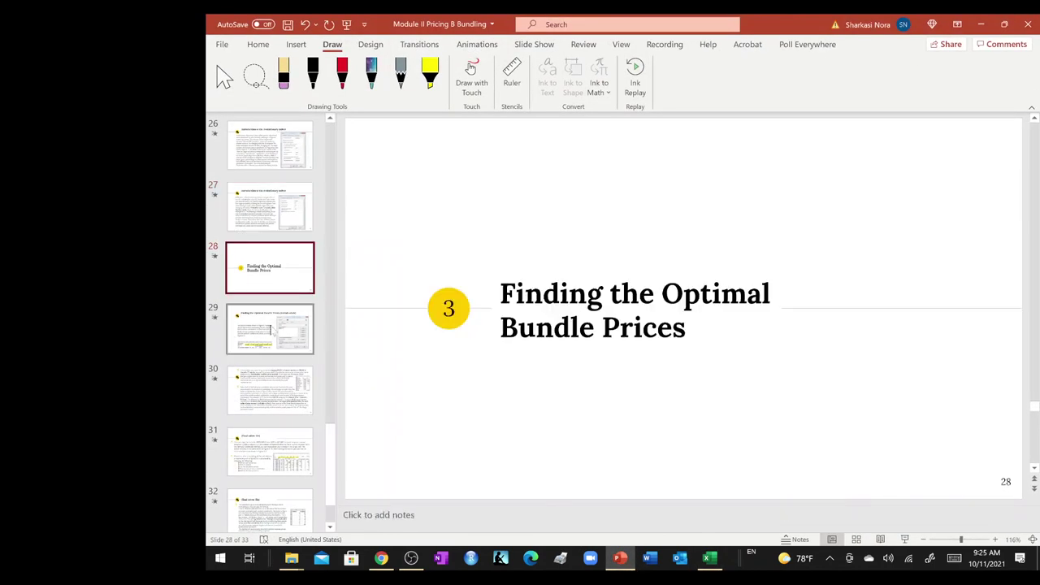
key(Down)
click(270, 452)
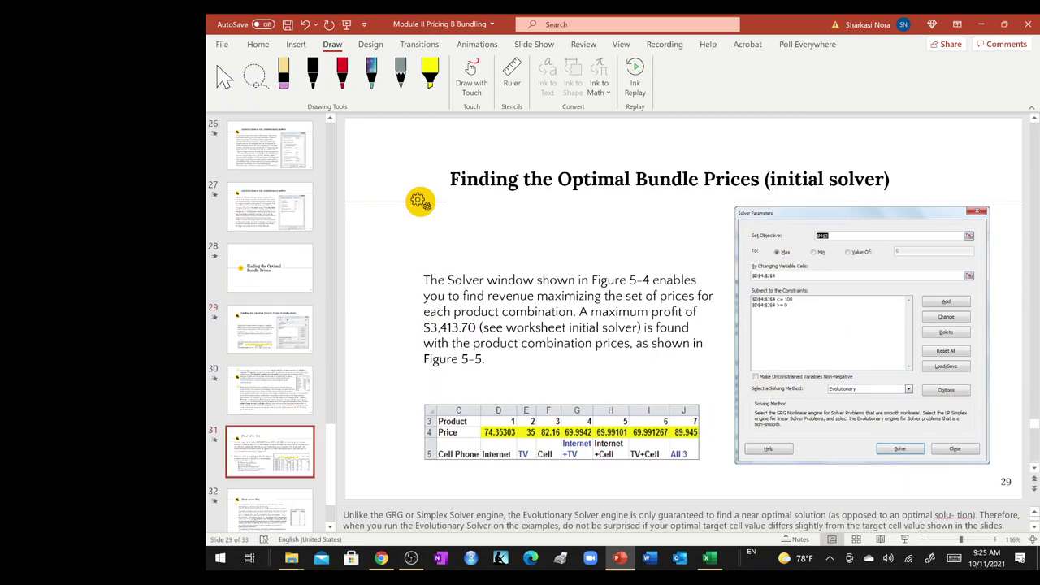
click(279, 352)
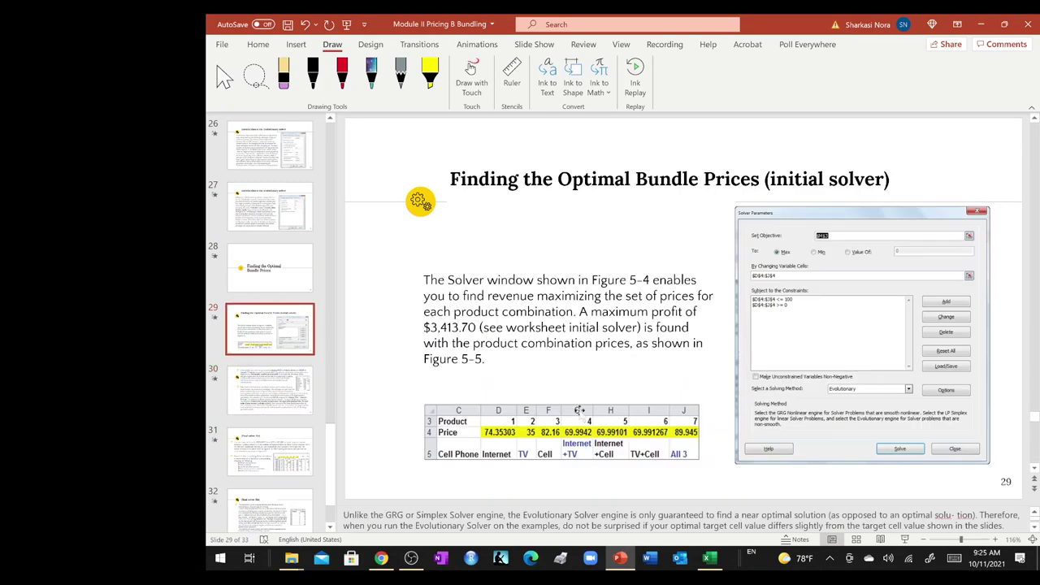
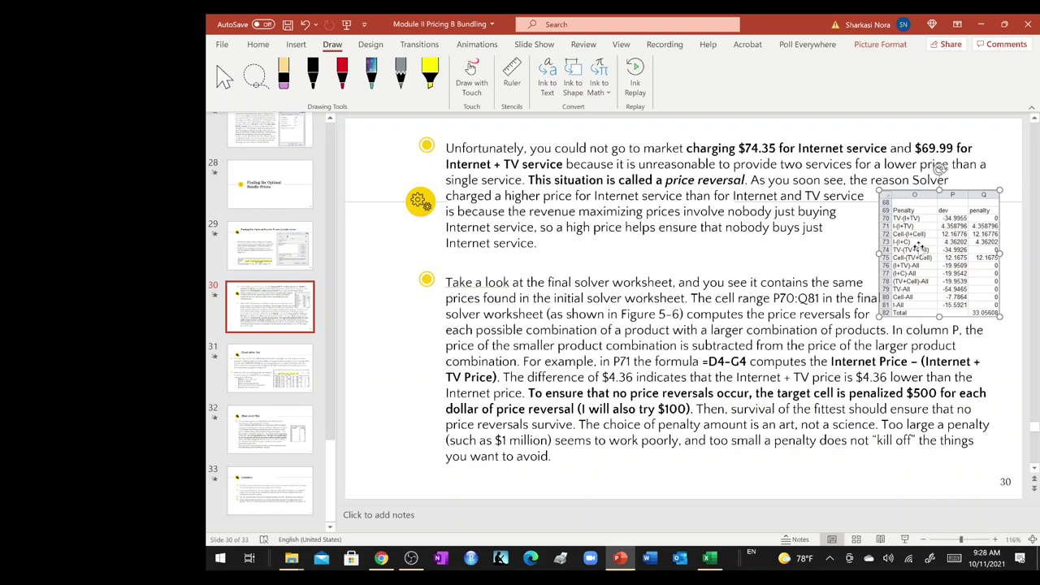
Check the Solver's progress in Excel and return to PowerPoint to review slides 29 and 30 on optimal prices and price reversals.
click(711, 558)
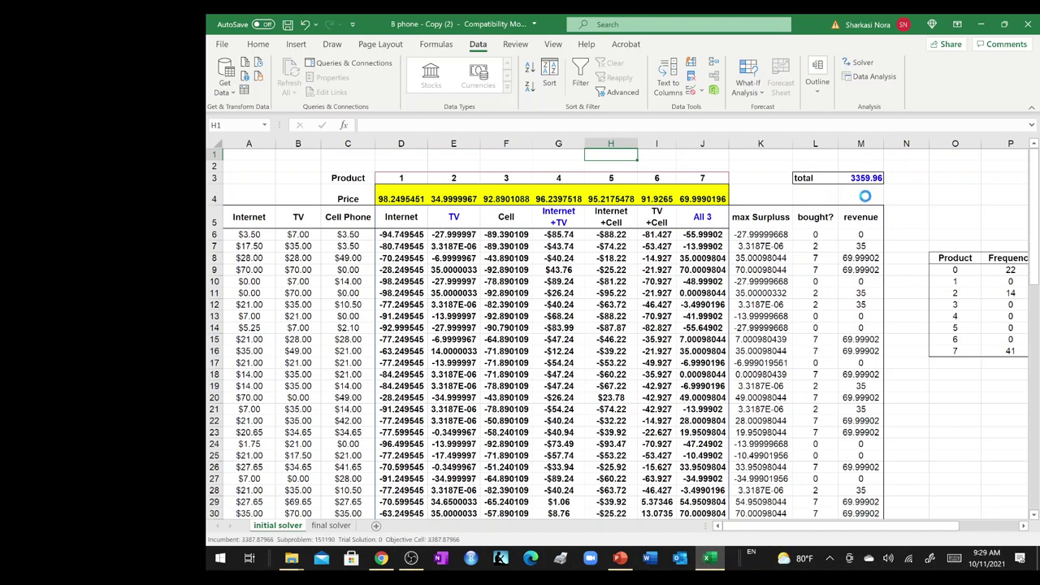
click(620, 559)
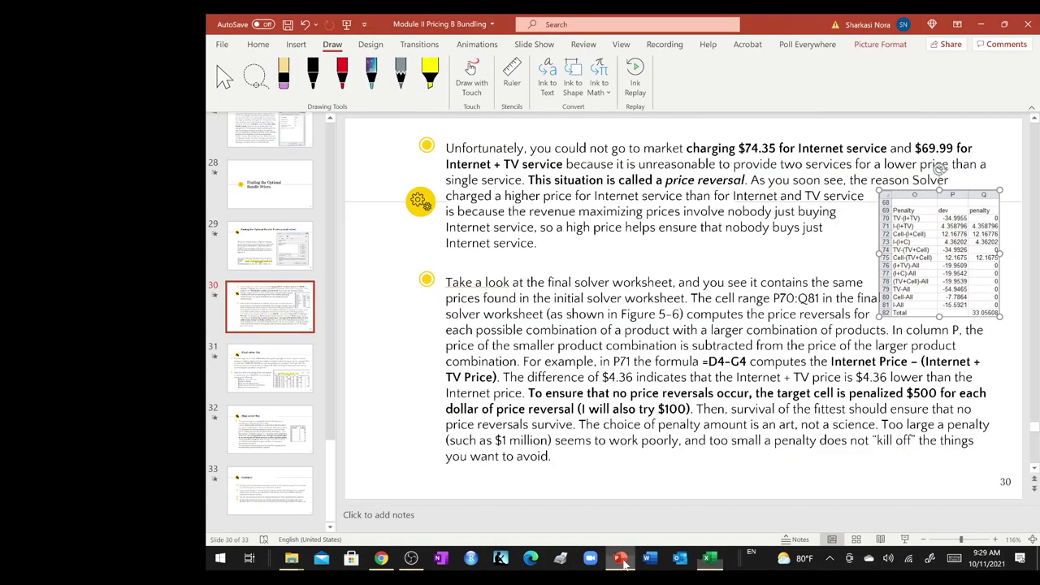
key(Page_Up)
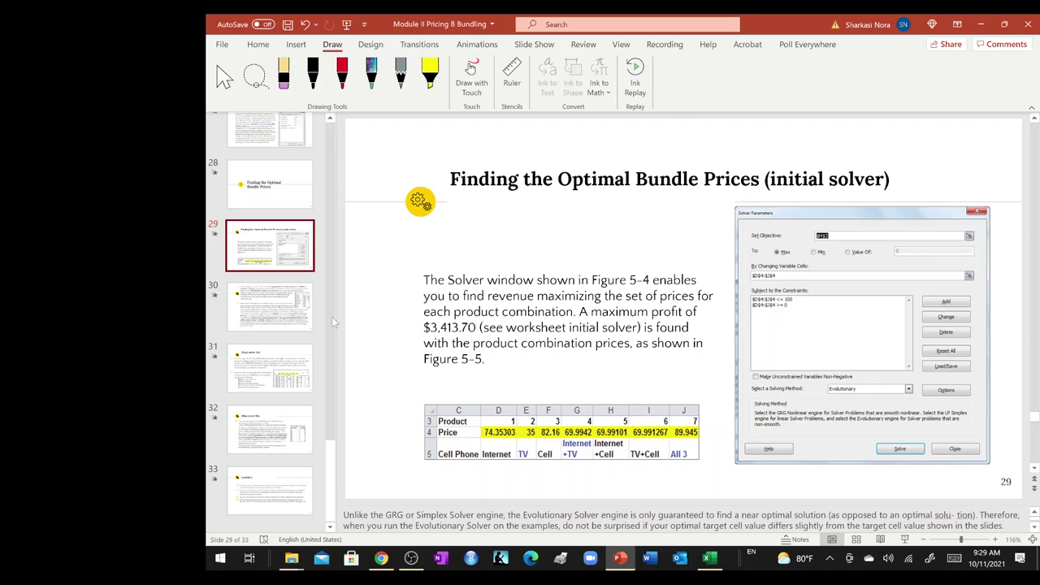
click(268, 318)
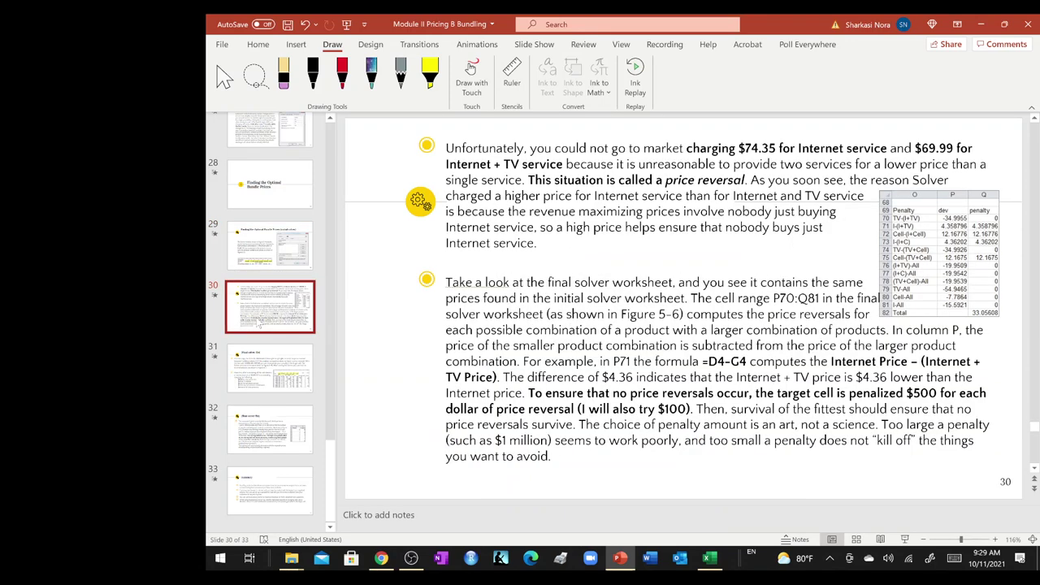
Switch to Excel, stop the running Solver, and discard its solution.
click(710, 557)
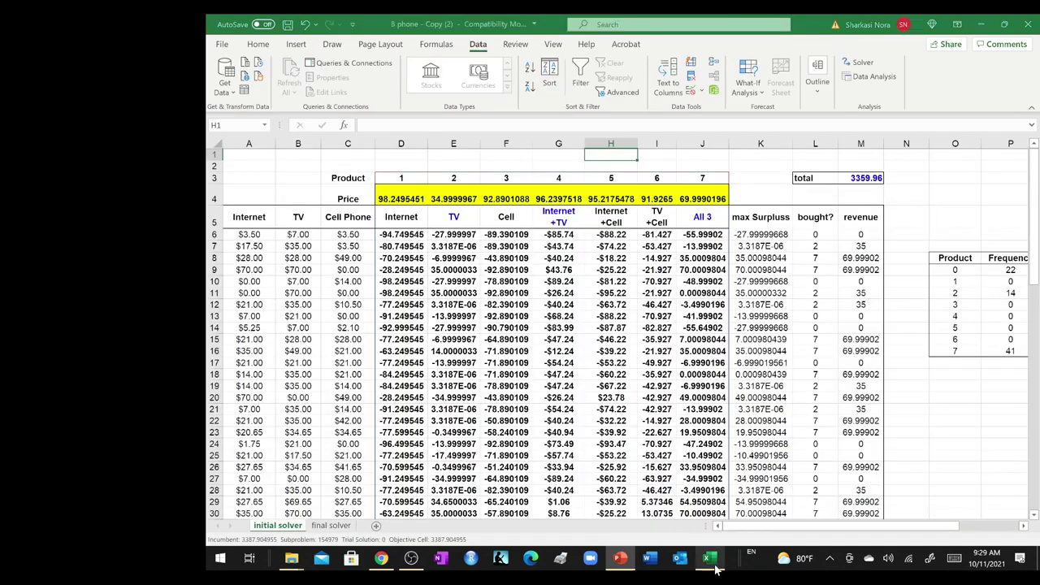
click(561, 312)
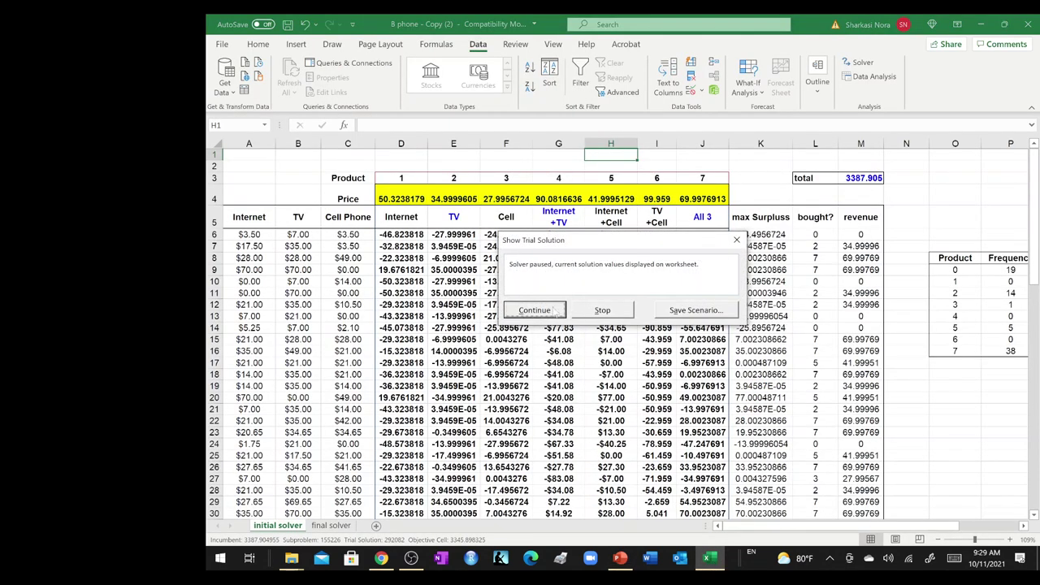
click(602, 311)
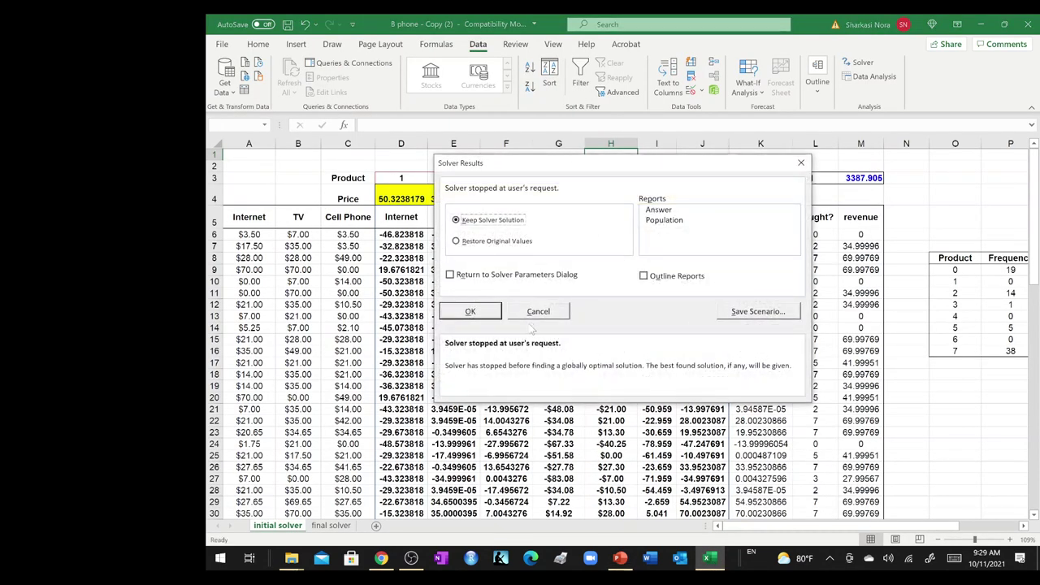
click(539, 313)
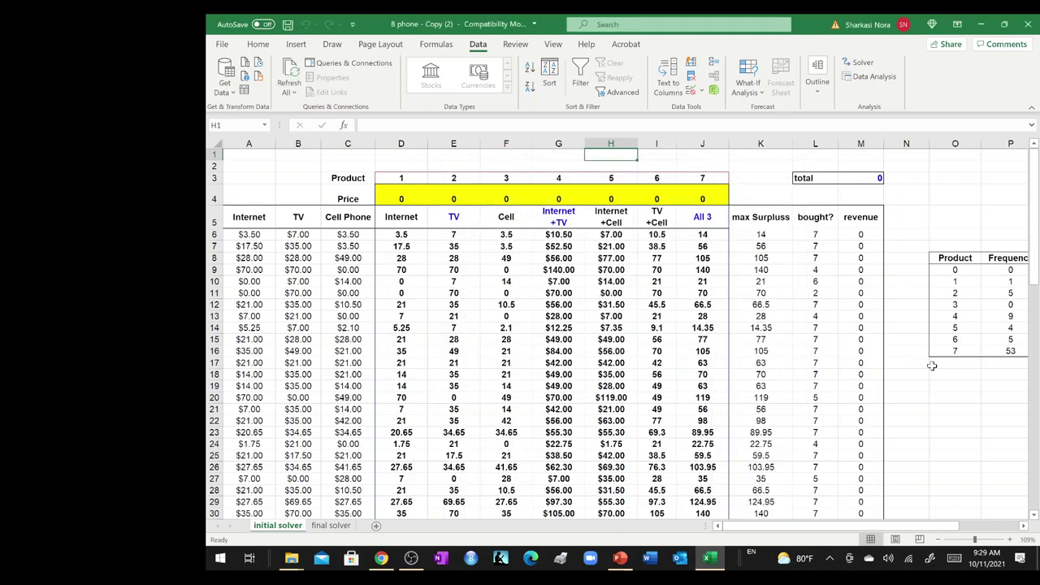
Open the final solver worksheet and locate its price reversal penalty table.
scroll(933, 366, down, 14)
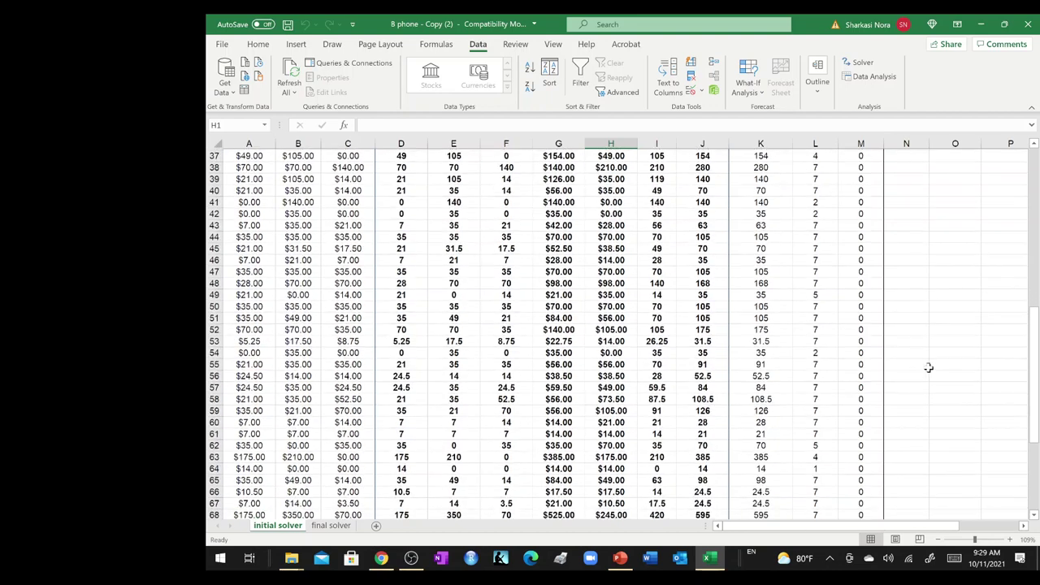
click(333, 525)
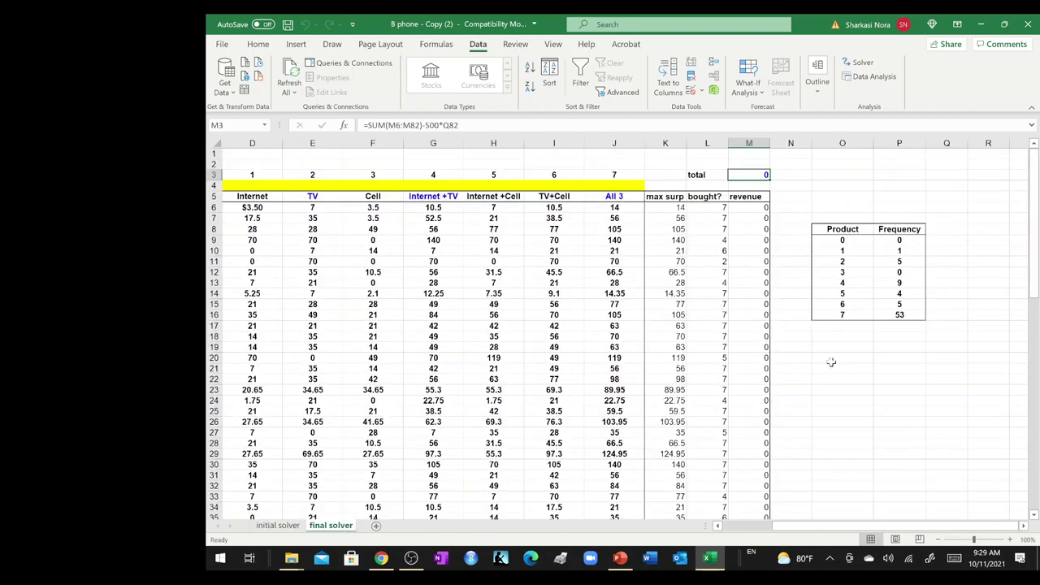
scroll(897, 371, down, 17)
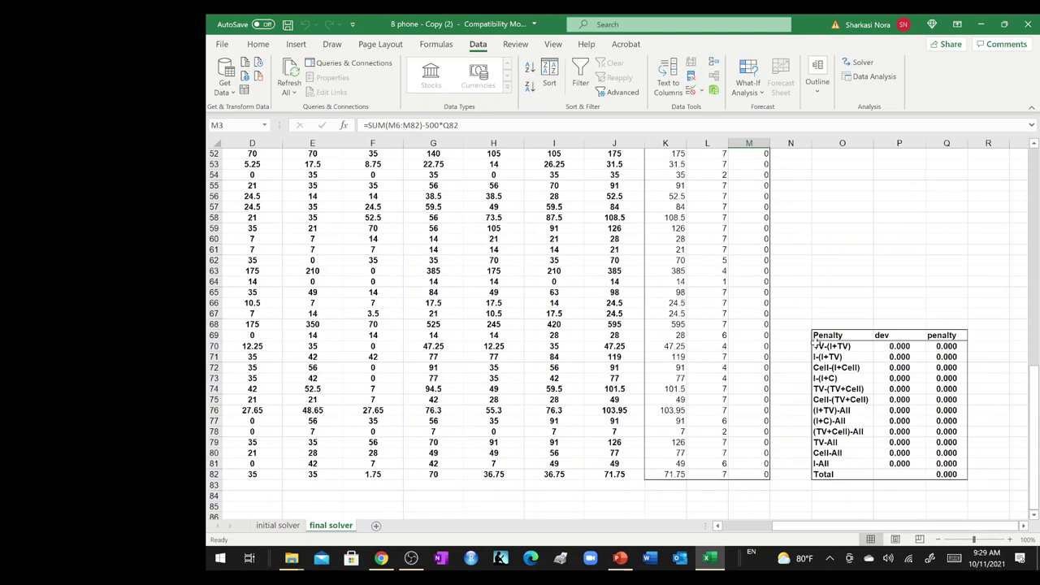
Examine the dev formula for TV-(I+TV) in P70 and trace its references to the product prices in row 4.
click(896, 347)
text(=E4-G4)
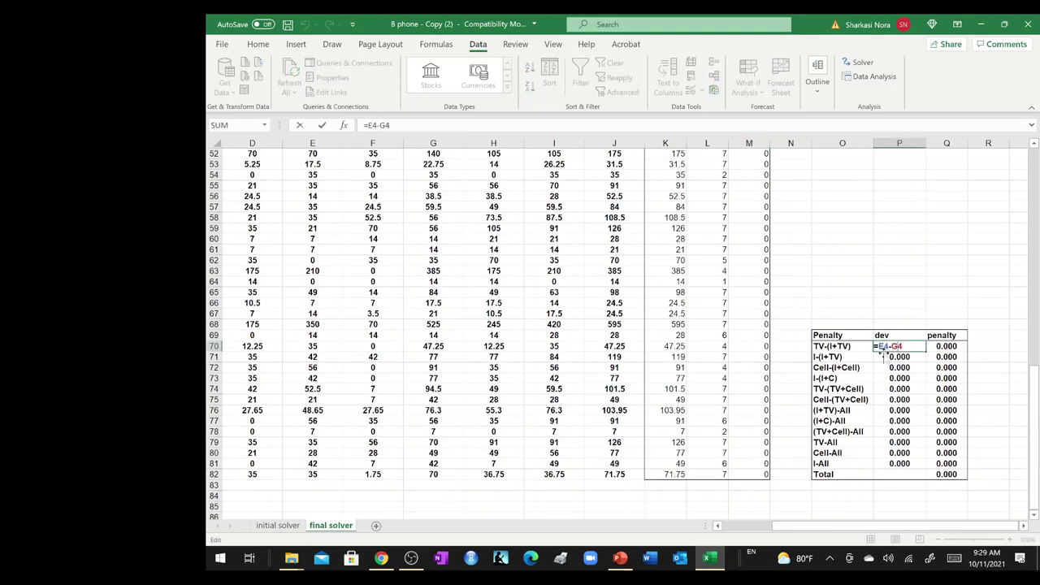
scroll(687, 370, up, 2)
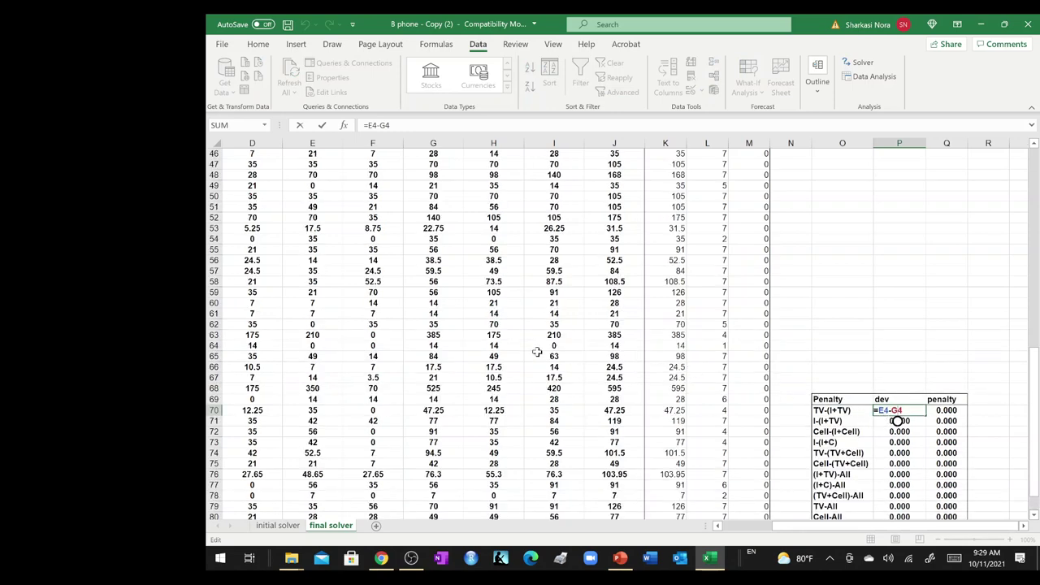
scroll(537, 351, up, 15)
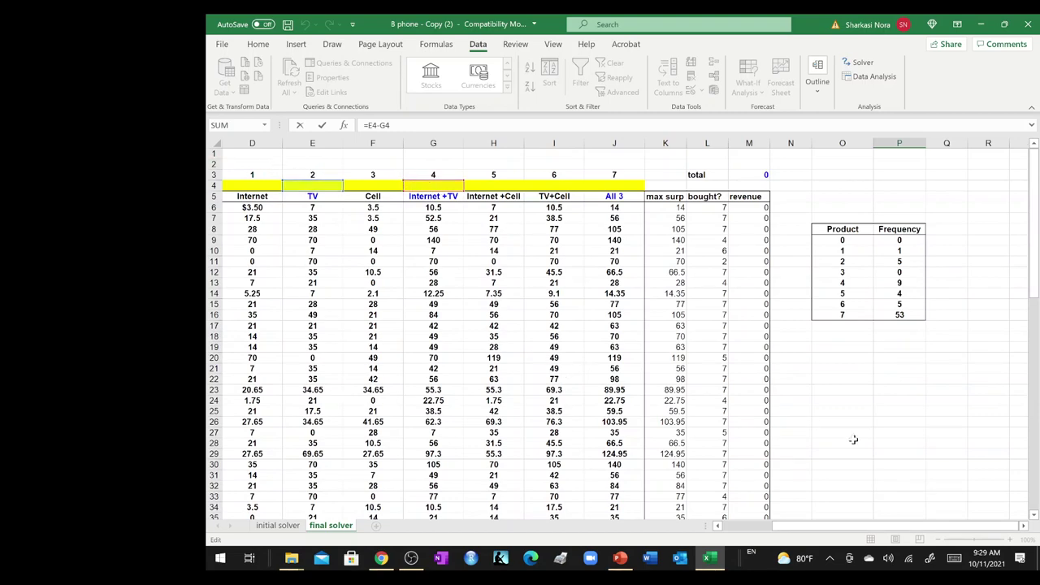
drag(822, 527, 744, 537)
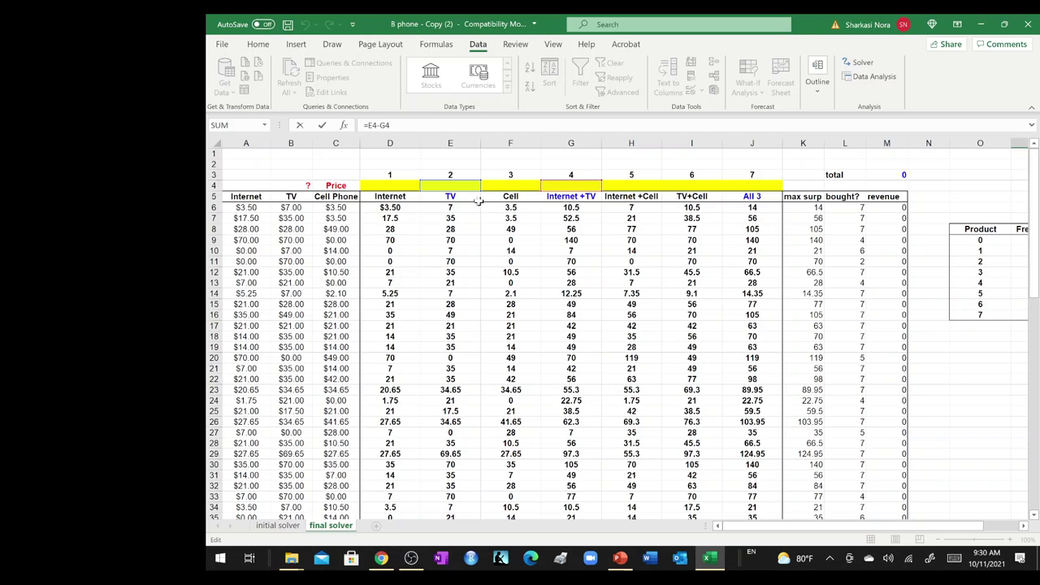
drag(467, 192, 395, 187)
scroll(946, 336, down, 20)
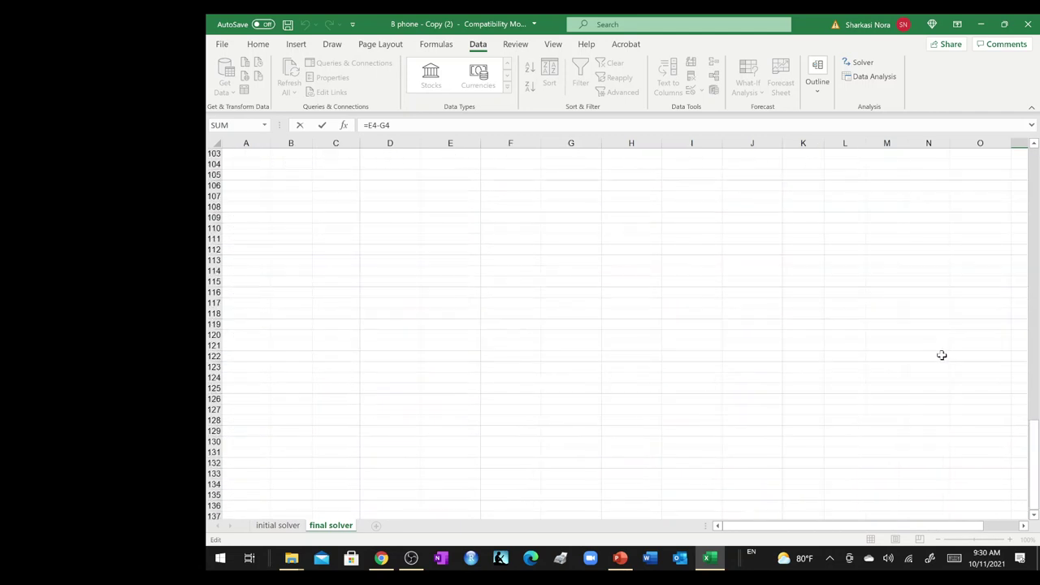
scroll(931, 355, up, 14)
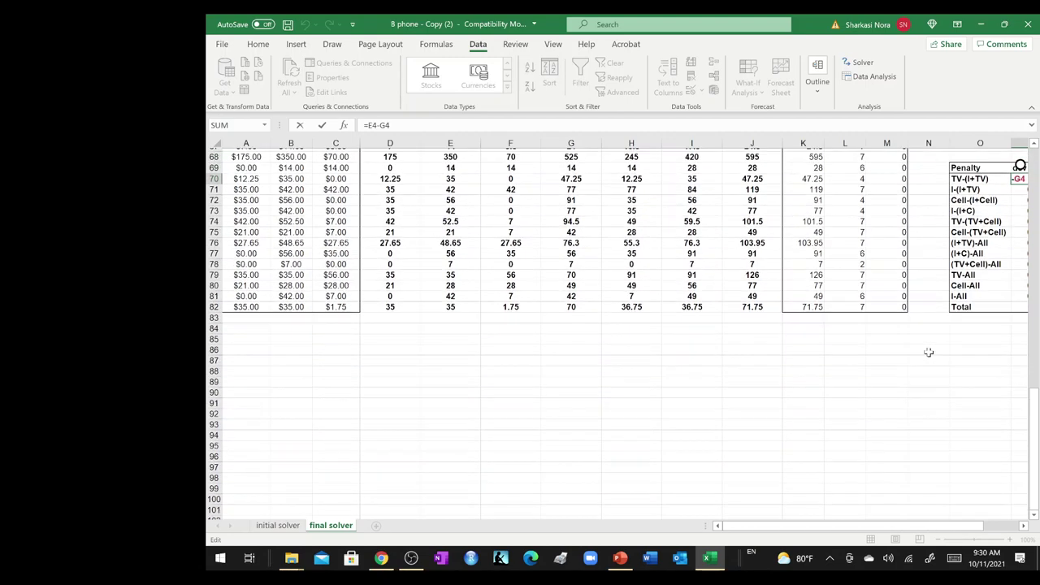
key(Escape)
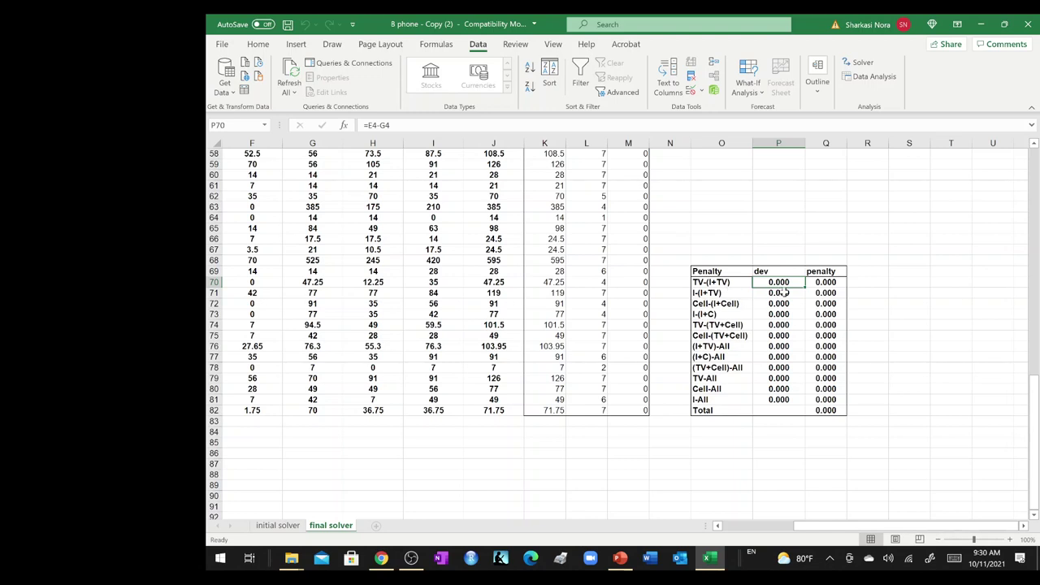
Inspect the dev formula for I-(I+TV) in P71 and highlight the first two penalty rows, O70:Q71.
key(Down)
key(F2)
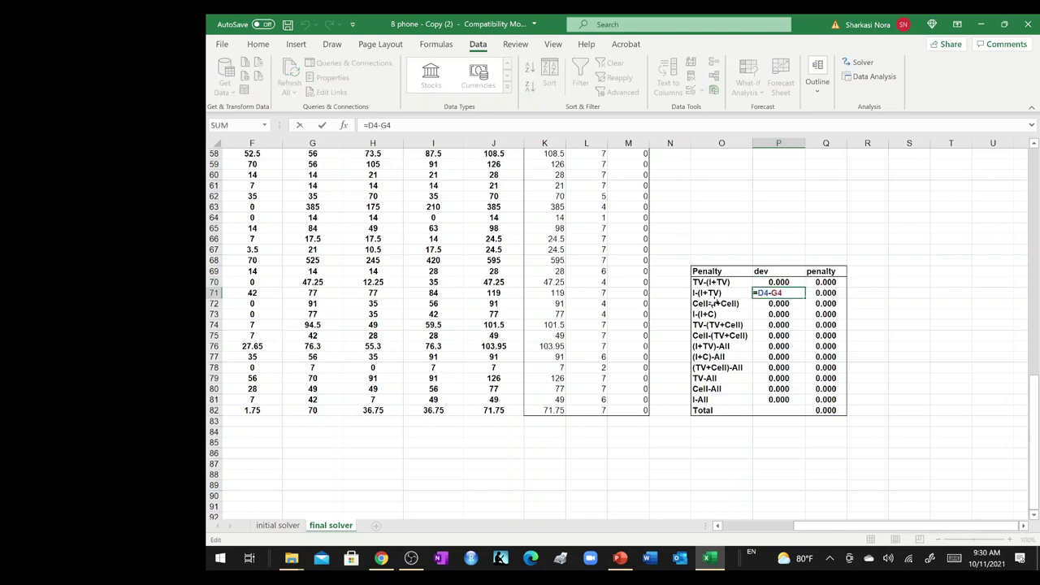
key(Escape)
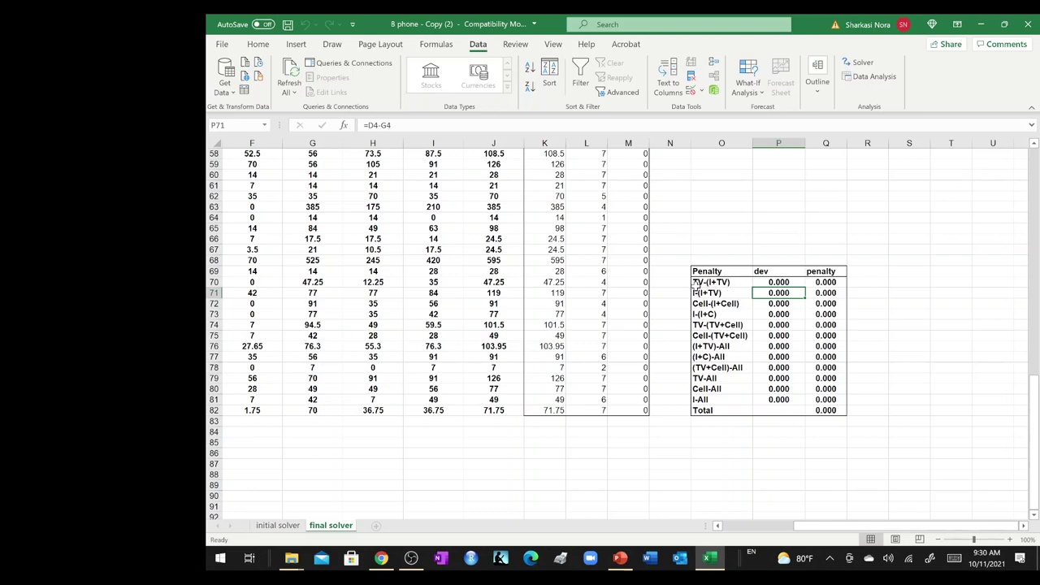
drag(696, 282, 696, 294)
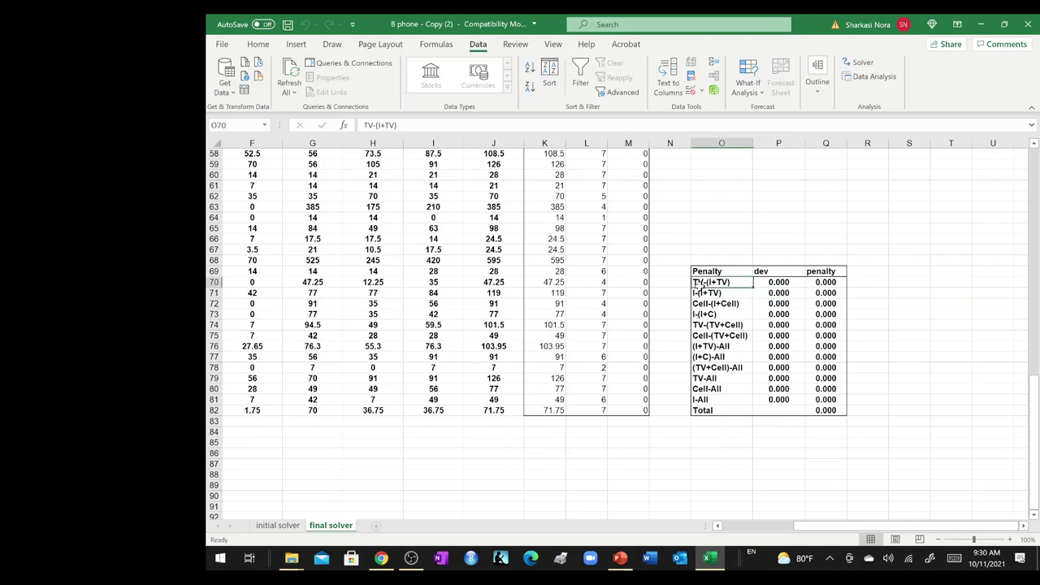
key(shift+Right)
key(shift+Right)
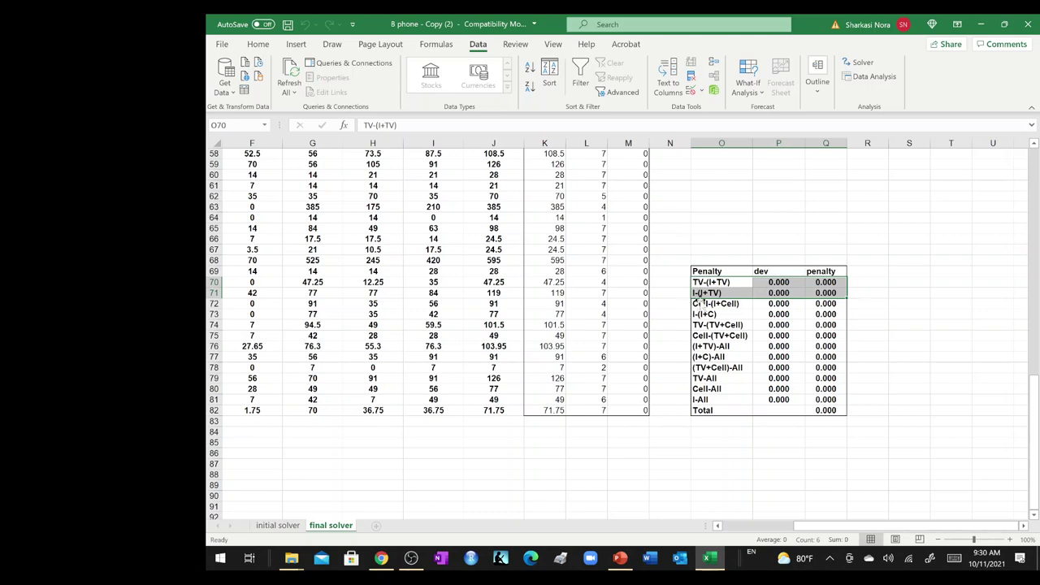
Recheck the TV-(I+TV) dev formula in P70 and inspect the matching IF penalty formula in Q70.
double_click(772, 282)
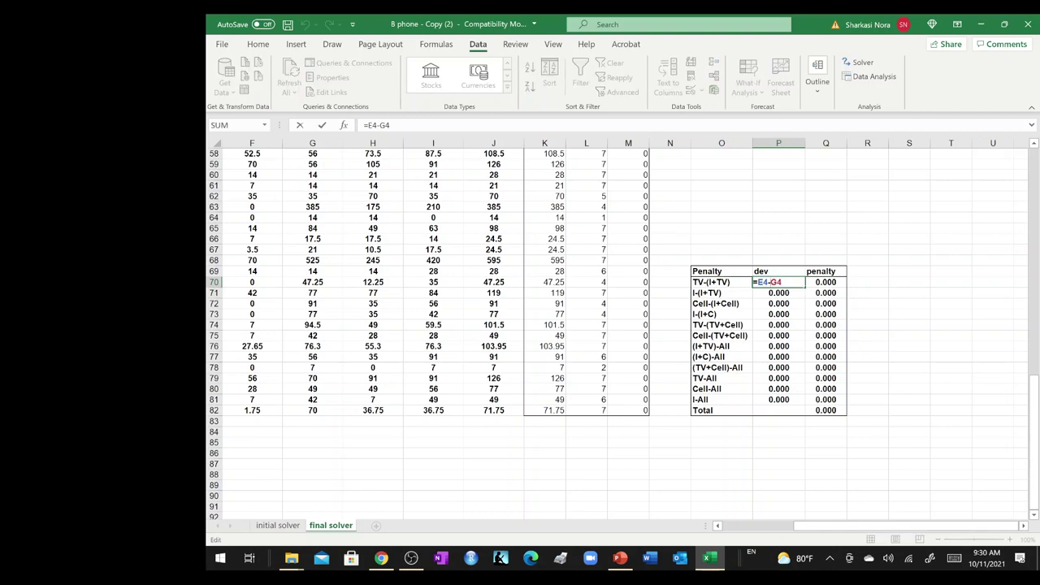
key(Escape)
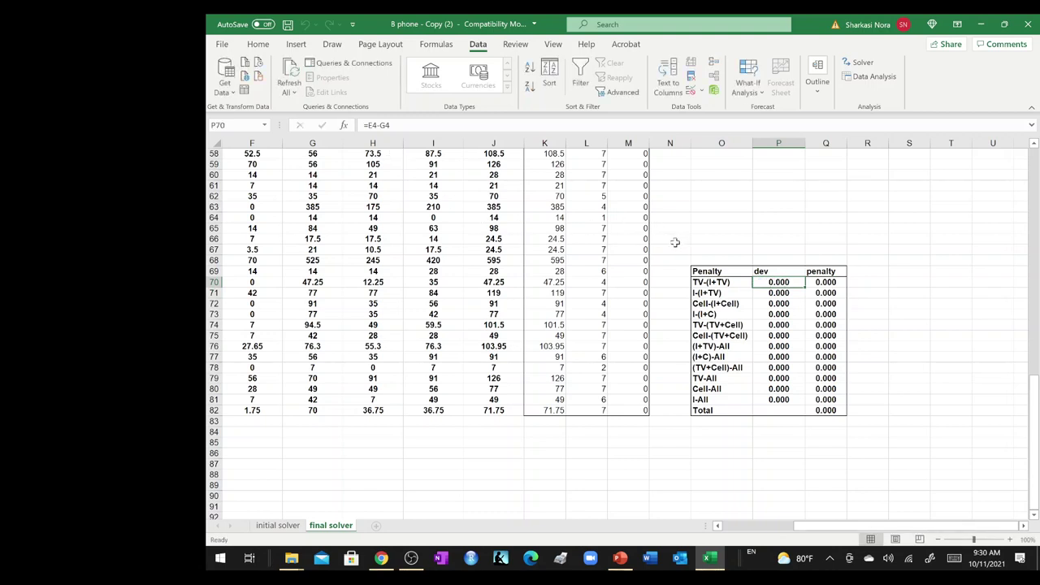
double_click(824, 282)
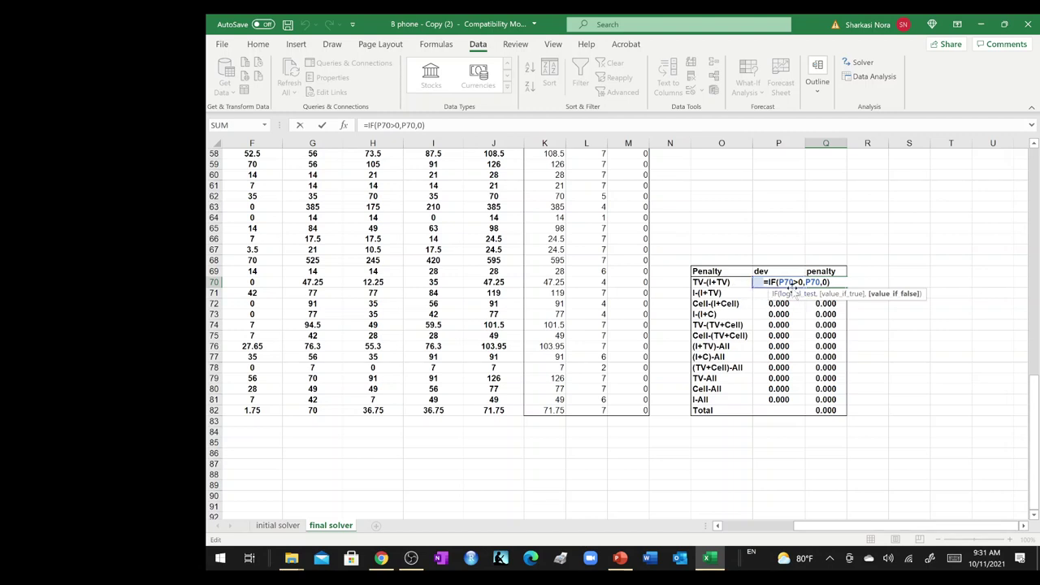
key(ctrl+Return)
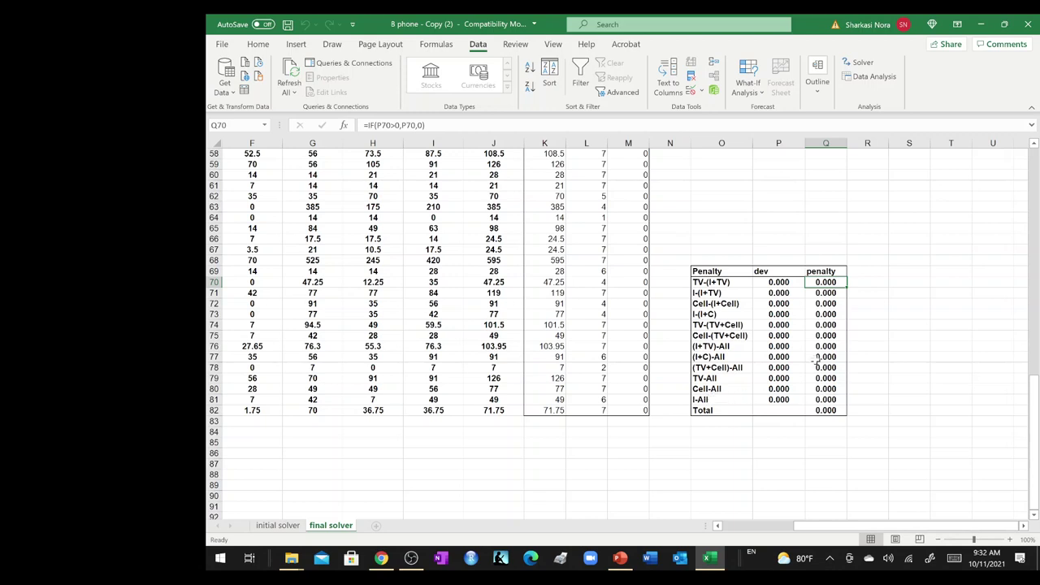
Inspect the formula that totals the price reversal penalties in Q82.
click(829, 409)
double_click(830, 410)
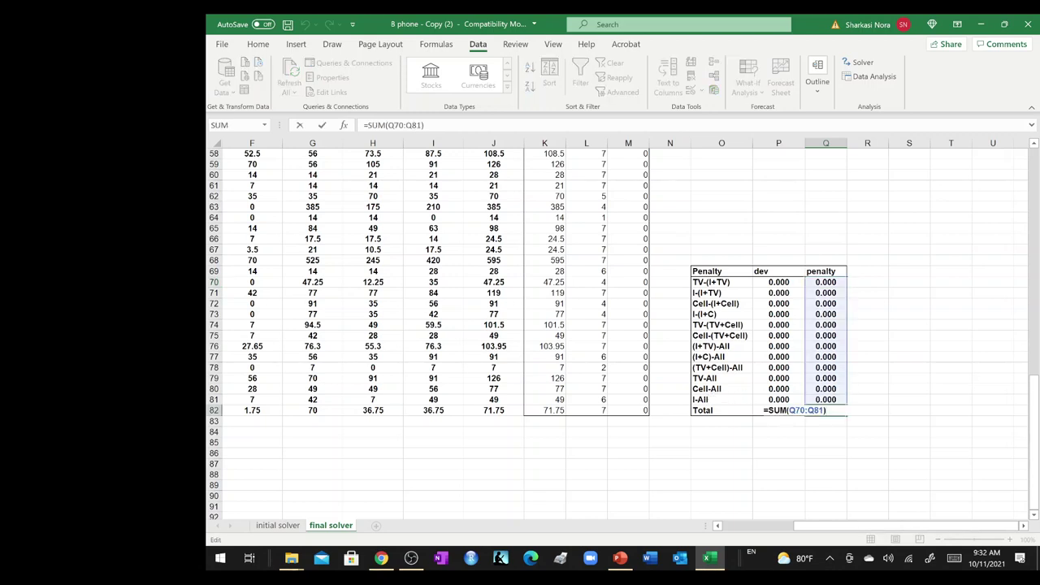
key(ctrl+Return)
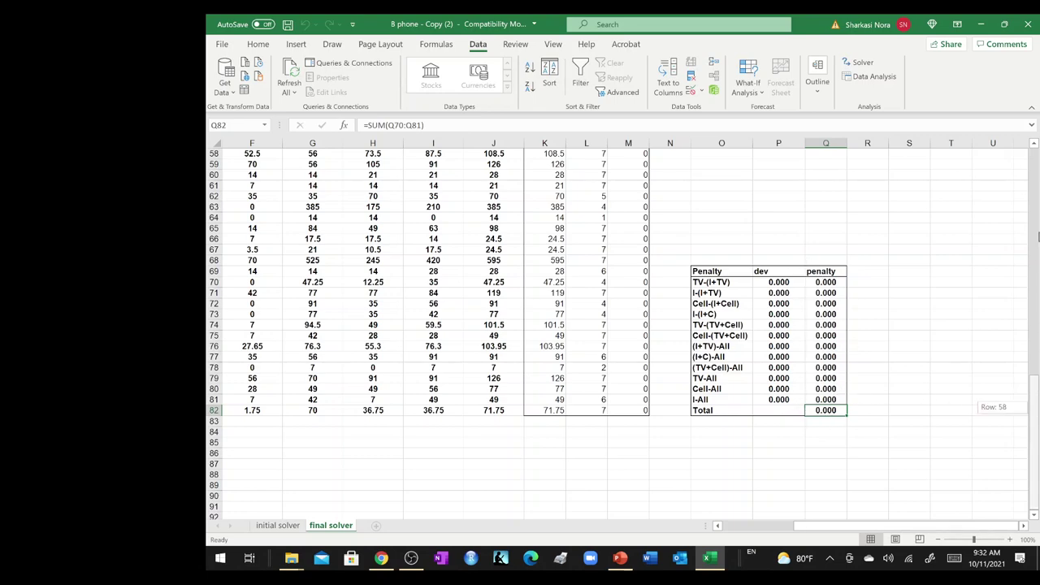
Inspect the total revenue formula in M3 to see how it applies the 500 multiplier to the penalty total.
scroll(1025, 331, up, 15)
drag(1034, 334, 1034, 319)
click(631, 174)
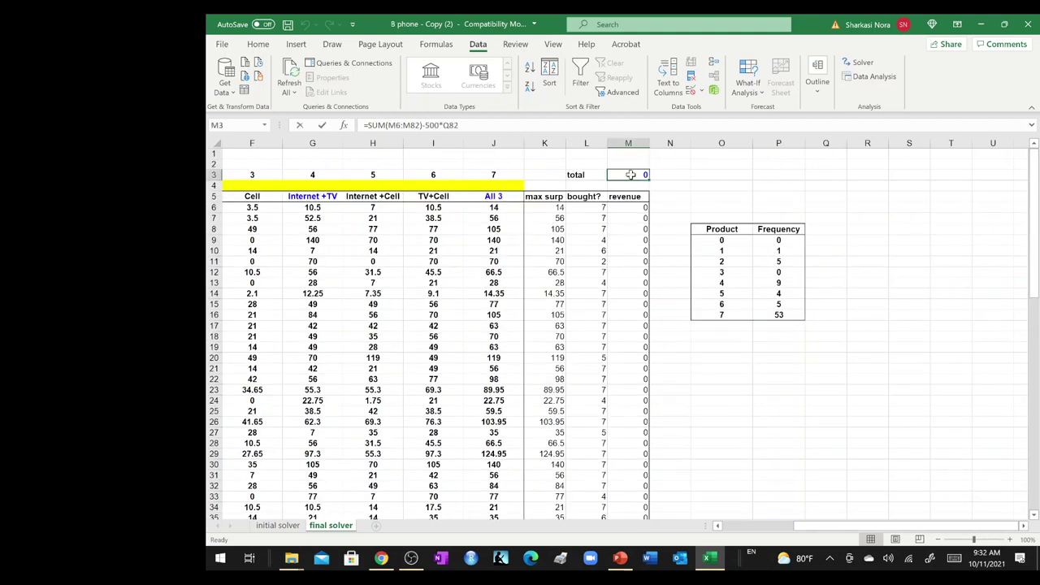
double_click(631, 175)
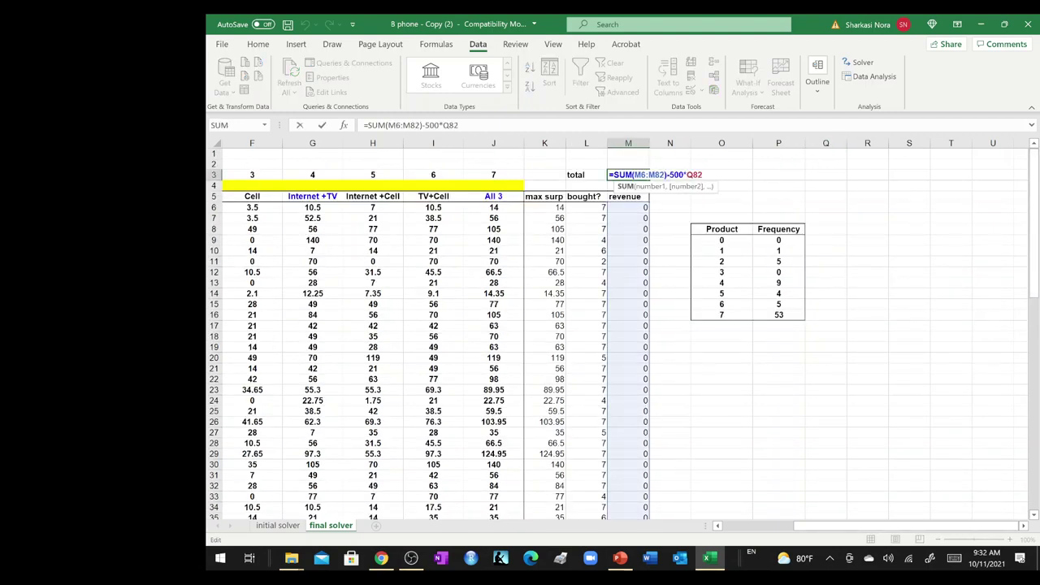
key(Escape)
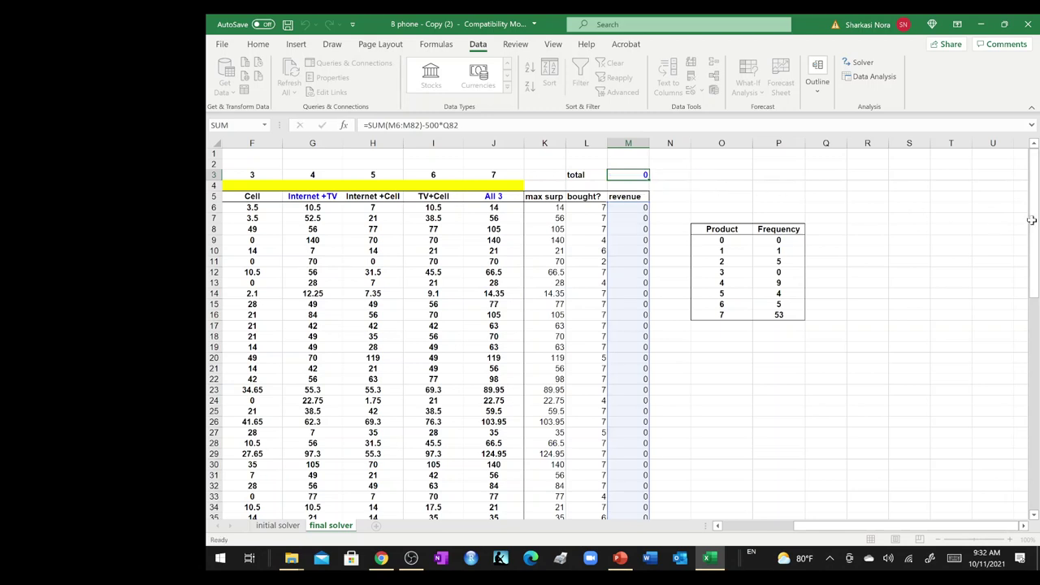
Check the penalty total in Q82 again and trace its reference in the M3 total revenue formula.
drag(1031, 220, 1036, 502)
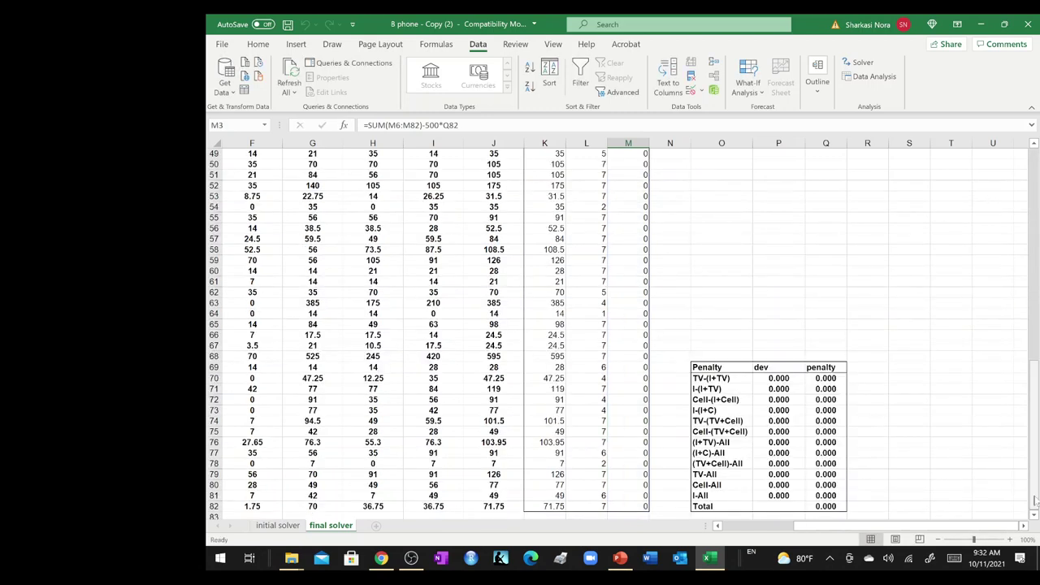
click(813, 505)
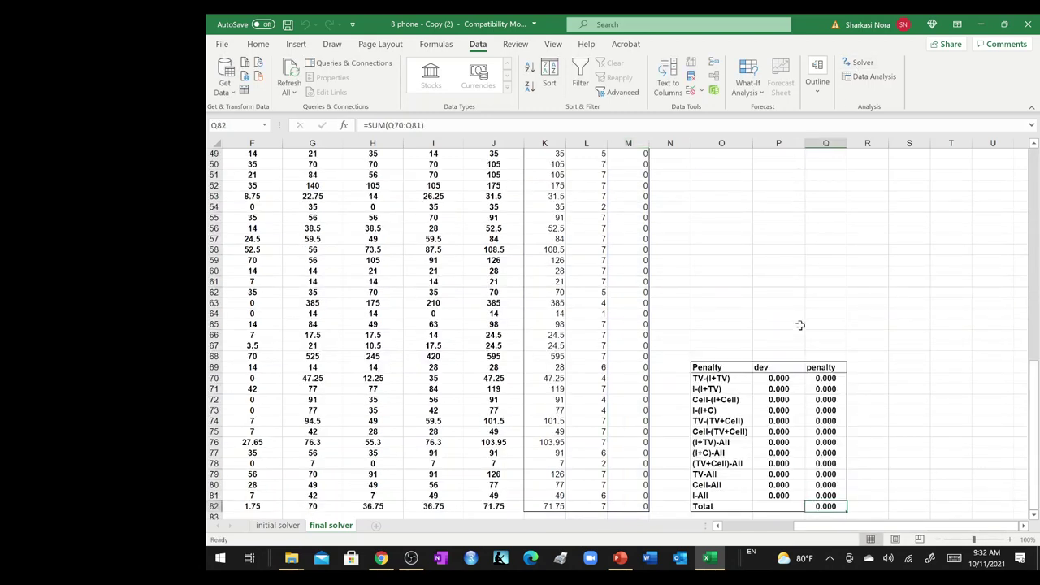
drag(1034, 431, 1033, 213)
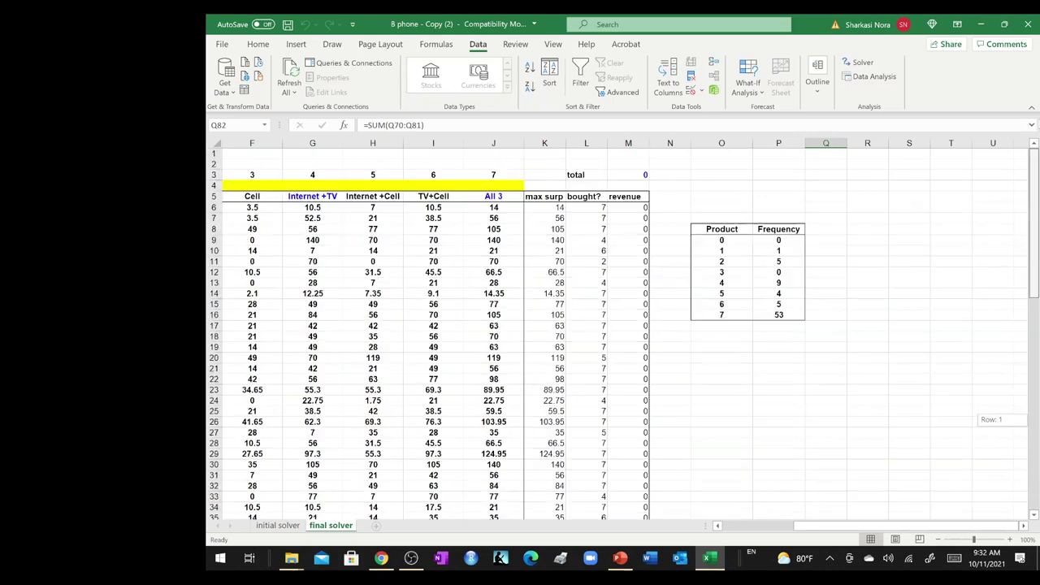
double_click(622, 175)
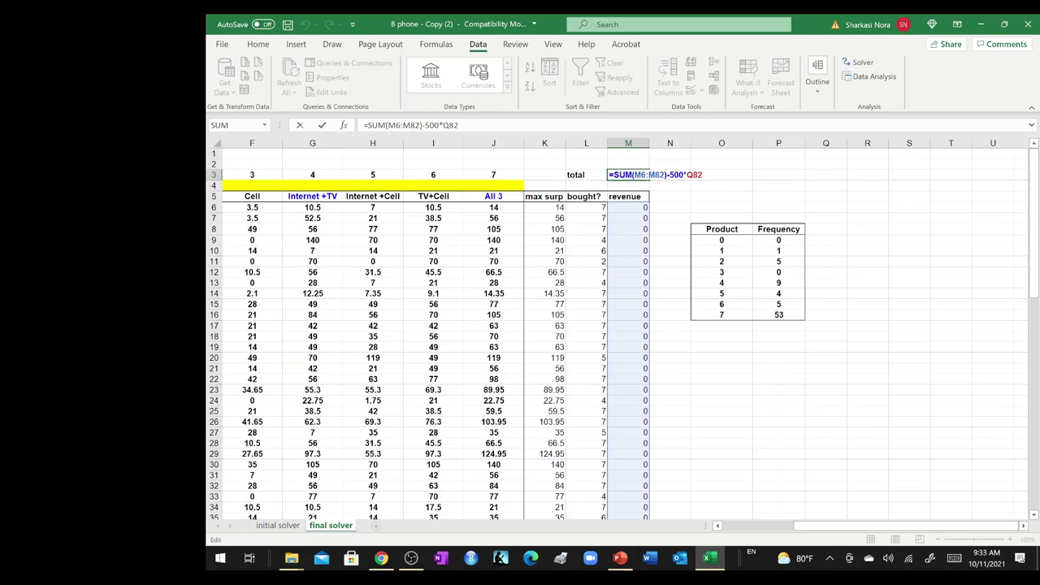
key(Escape)
Switch to PowerPoint, review slide 29 on finding the optimal bundle prices with the initial solver, and return to the Excel workbook.
click(620, 559)
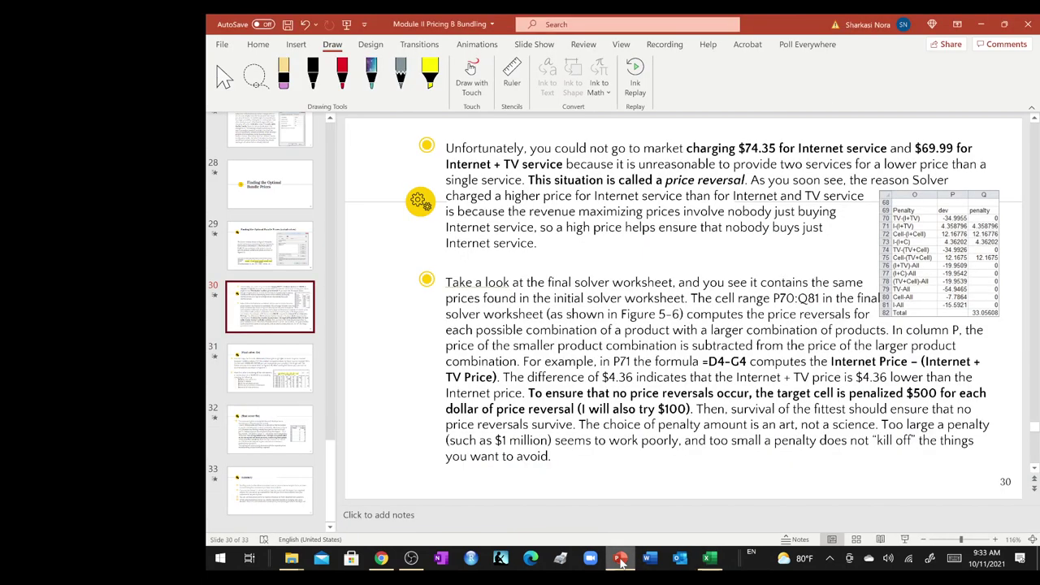
click(244, 227)
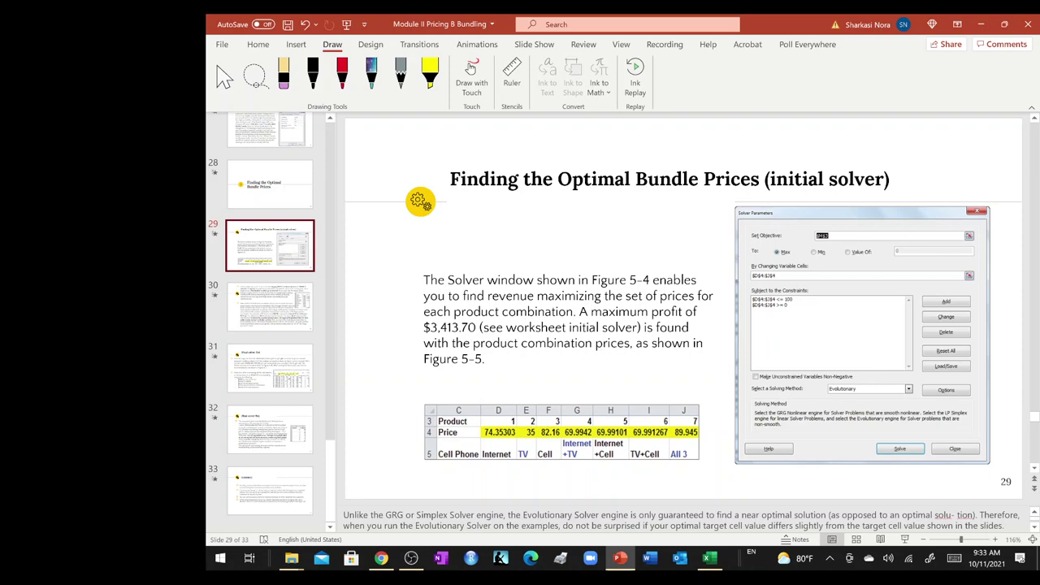
click(982, 25)
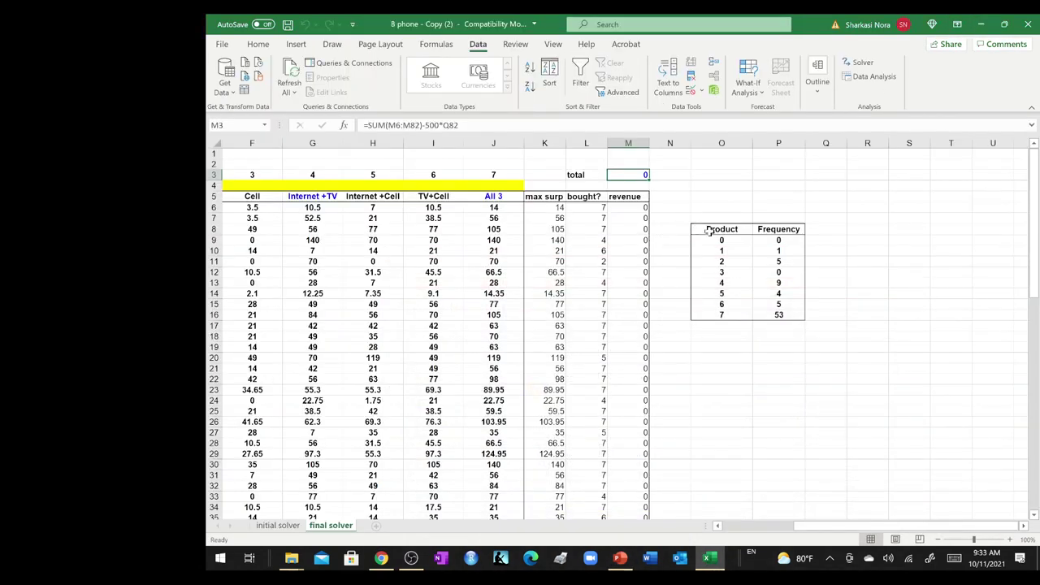
Recheck the penalized total formula in M3, consult the Solver constraints on the PowerPoint slide, and return to the Excel workbook.
double_click(642, 175)
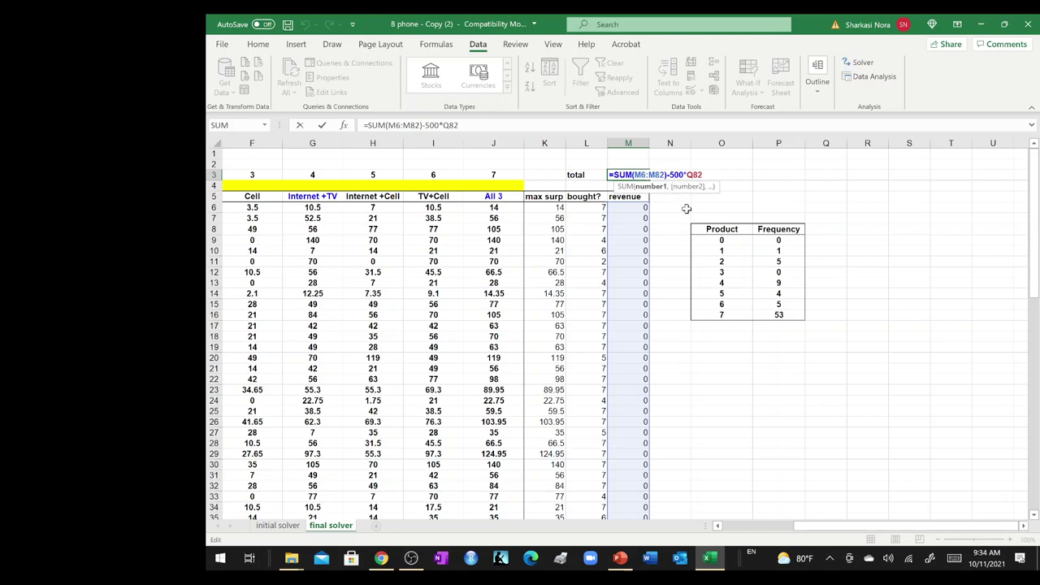
key(Return)
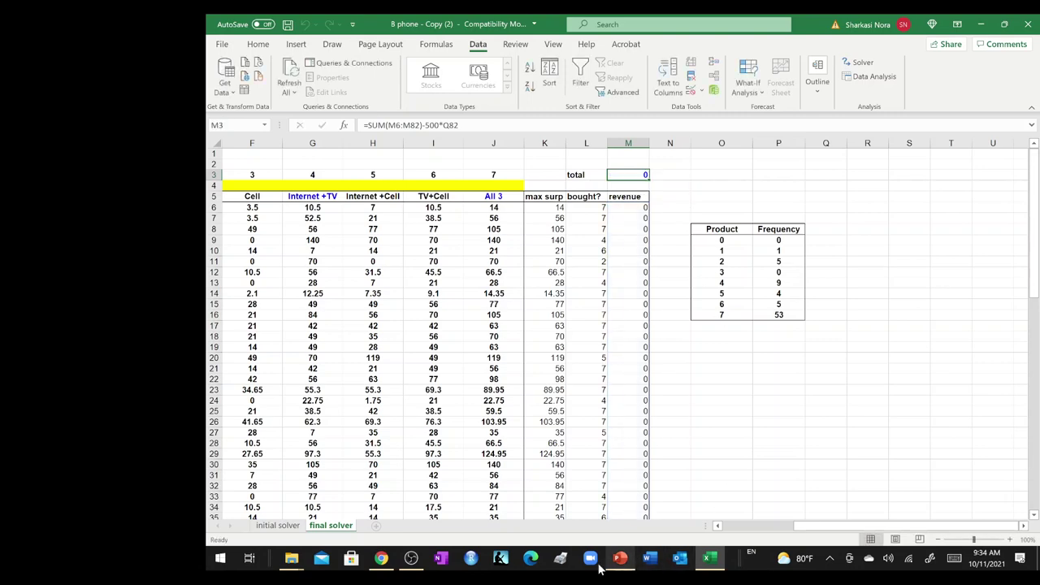
click(620, 558)
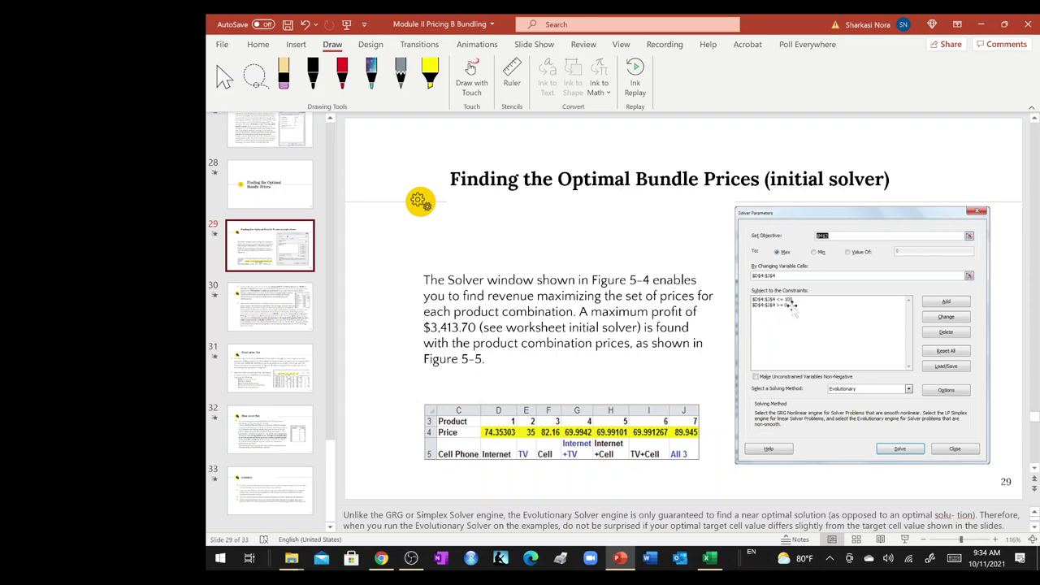
click(981, 23)
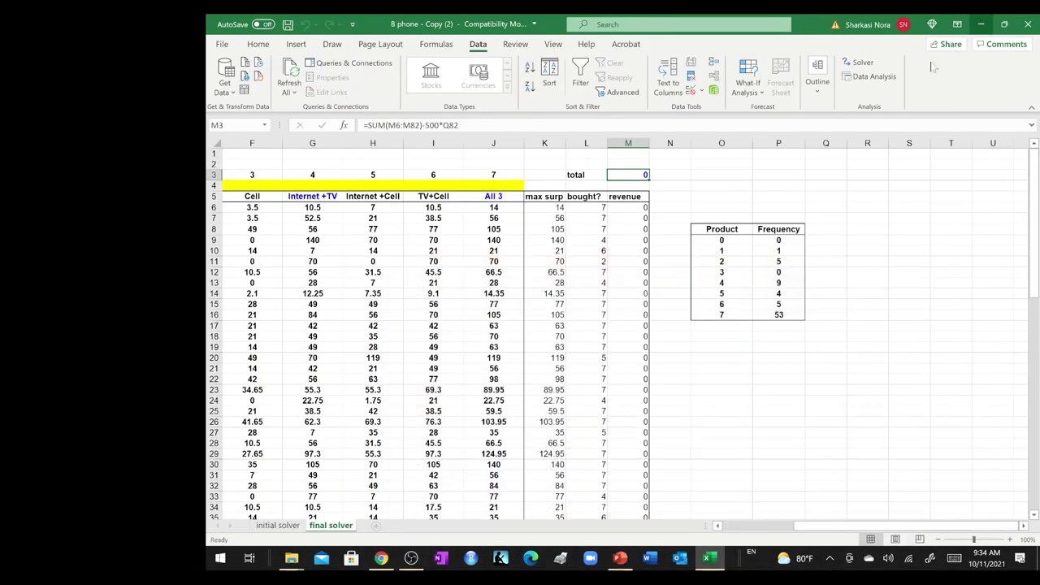
Enter the sample values 10, 0.1 and 0.01 in the empty cells R5 to R7.
click(874, 195)
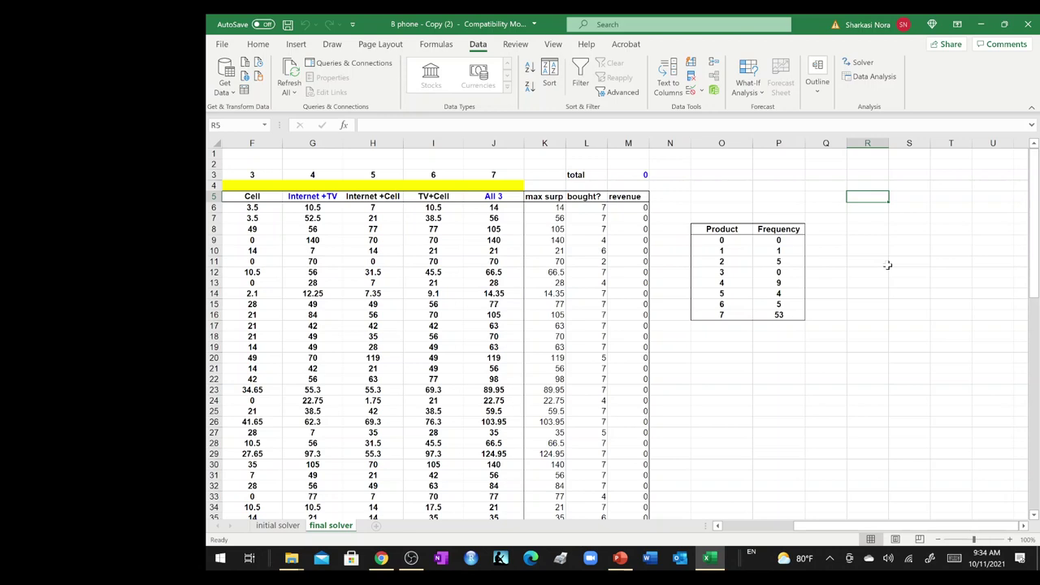
text(10)
key(Return)
text(0)
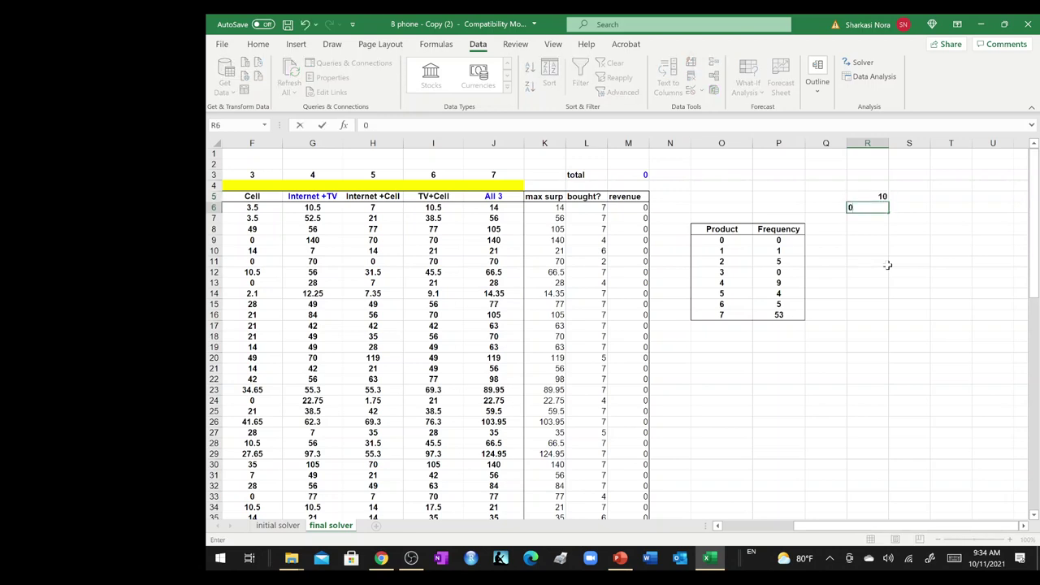
text(.1)
key(Return)
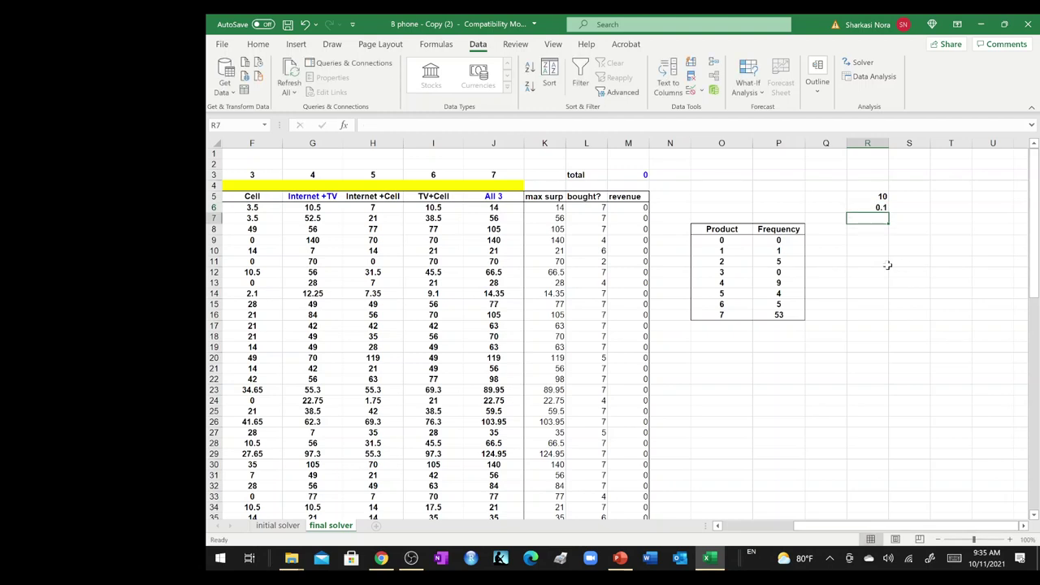
text(o.0)
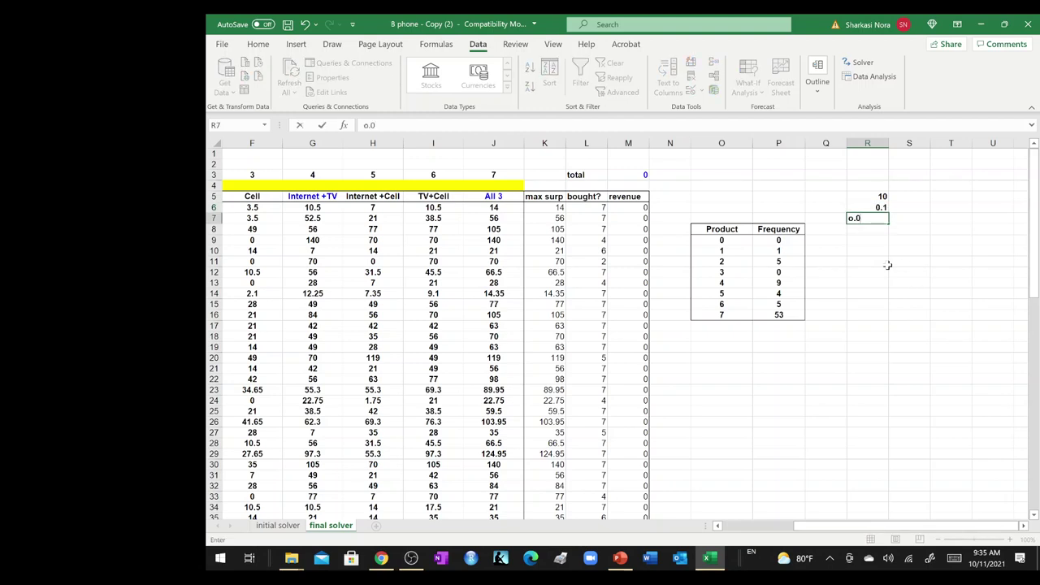
key(BackSpace)
key(BackSpace)
key(BackSpace)
text(0.01)
key(Return)
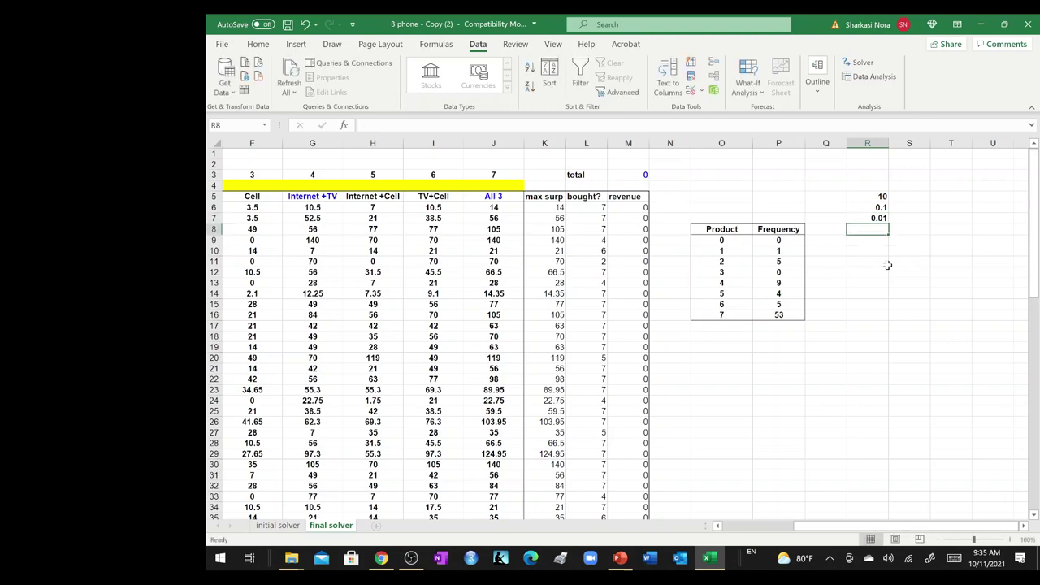
Enter 100 in R4 above the sample values, and clear the scratch range R4:R9.
click(874, 186)
text(100)
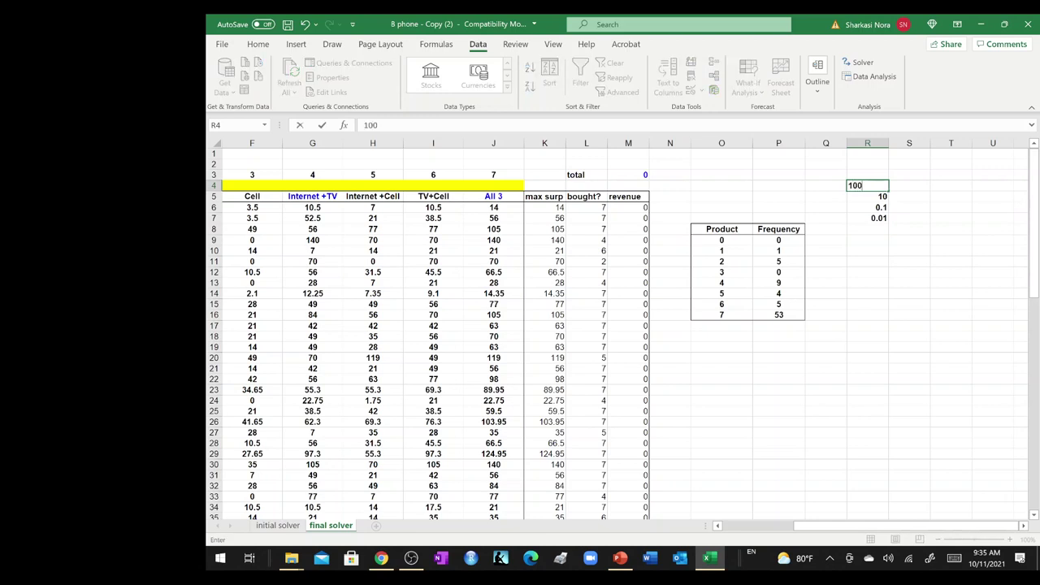
key(Return)
drag(874, 186, 882, 244)
key(Delete)
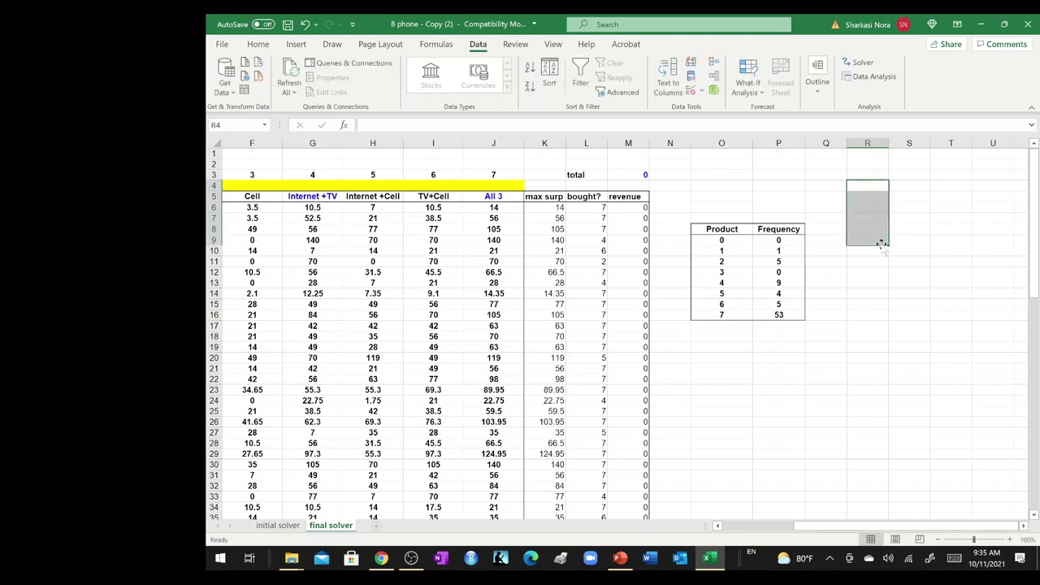